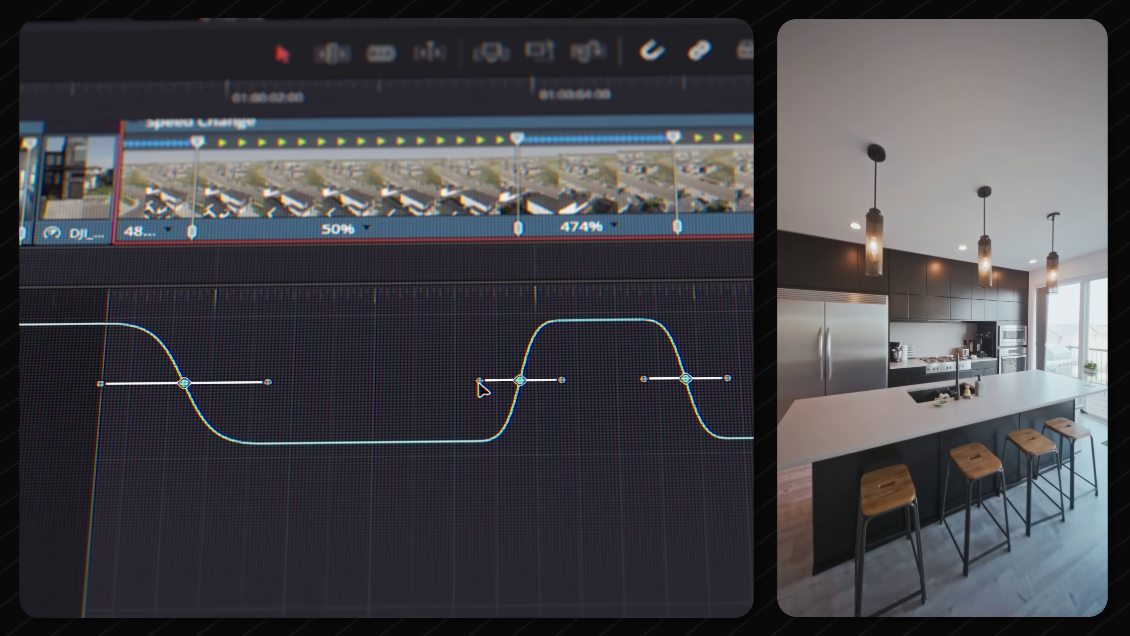
Apply easing to the speed curve keyframes and stretch their easing handles into S-curves.
left_click_drag(480, 381, 260, 384)
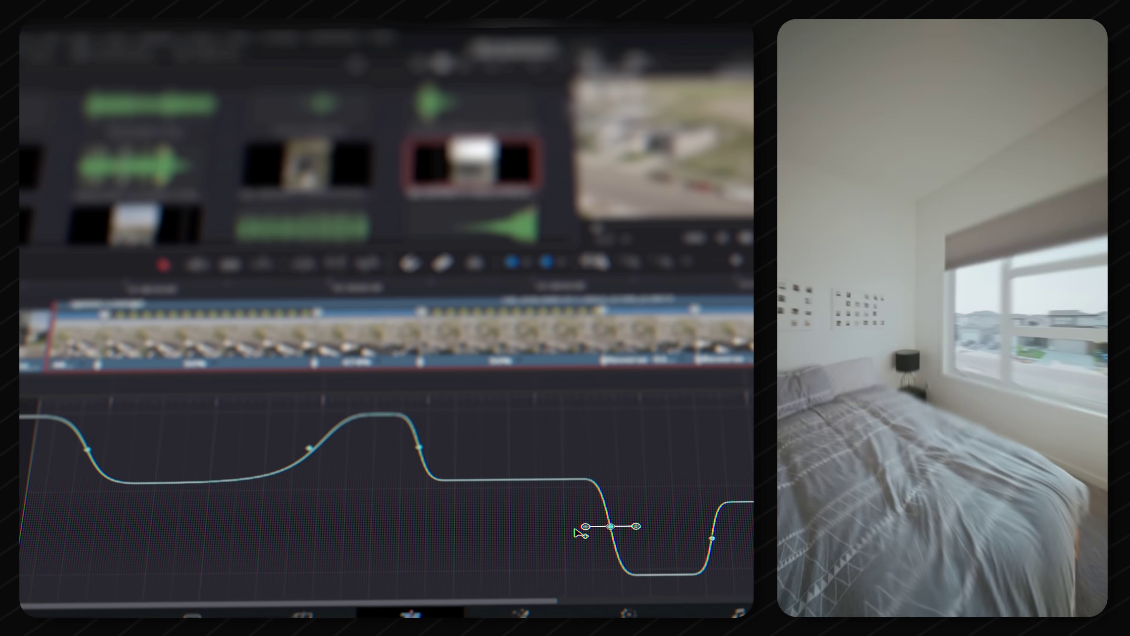
left_click_drag(579, 533, 328, 515)
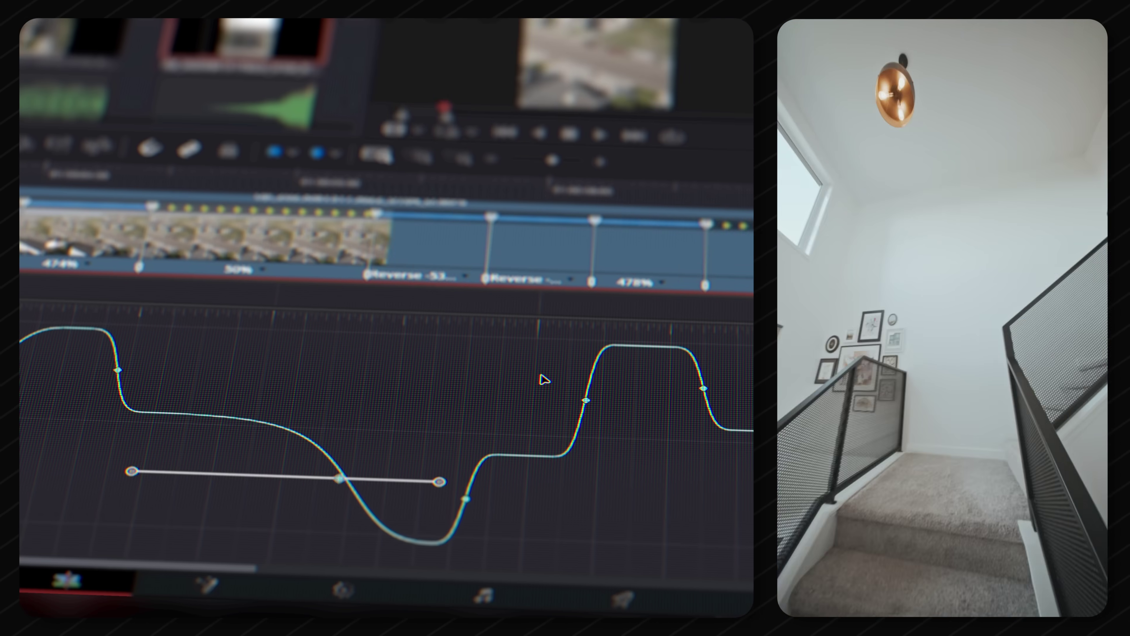
left_click_drag(542, 378, 555, 397)
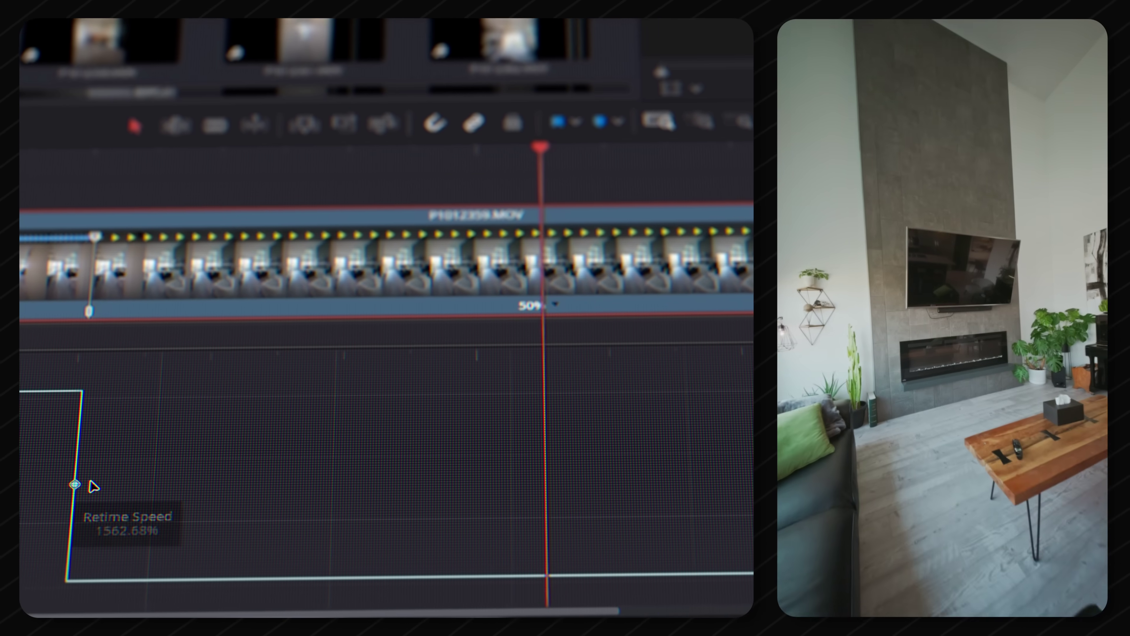
left_click(95, 482)
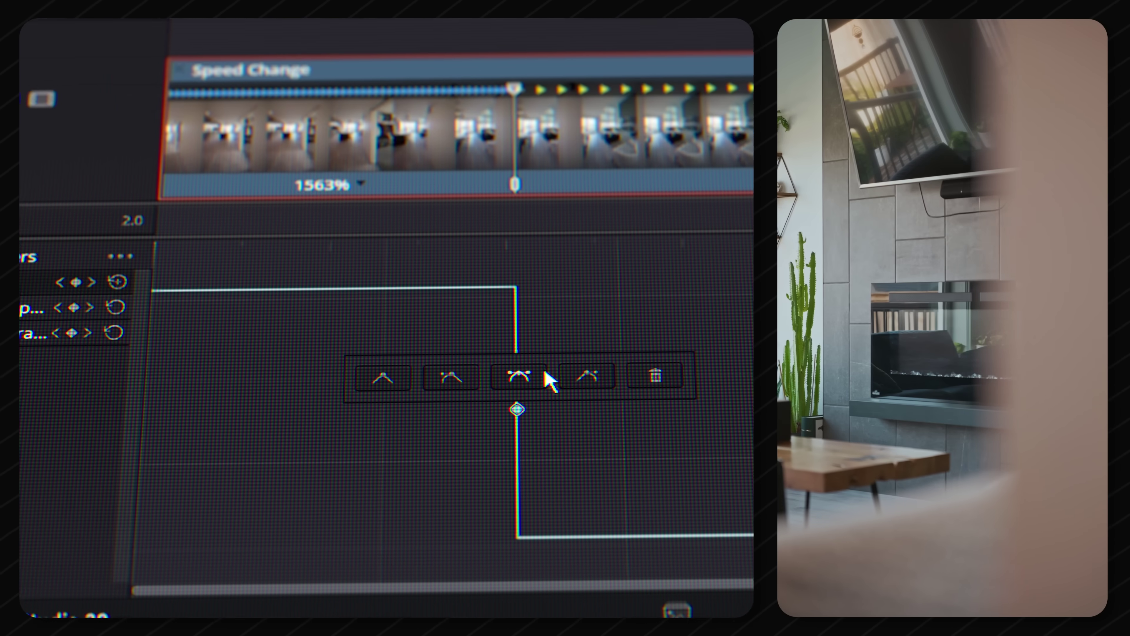
left_click(111, 454)
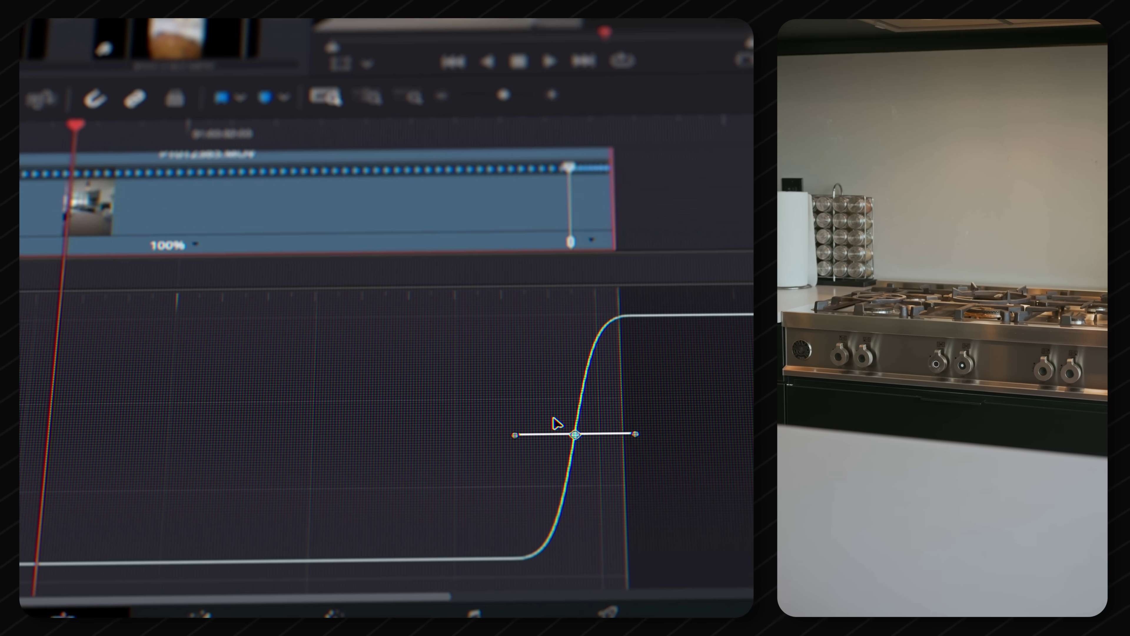
left_click_drag(507, 423, 401, 427)
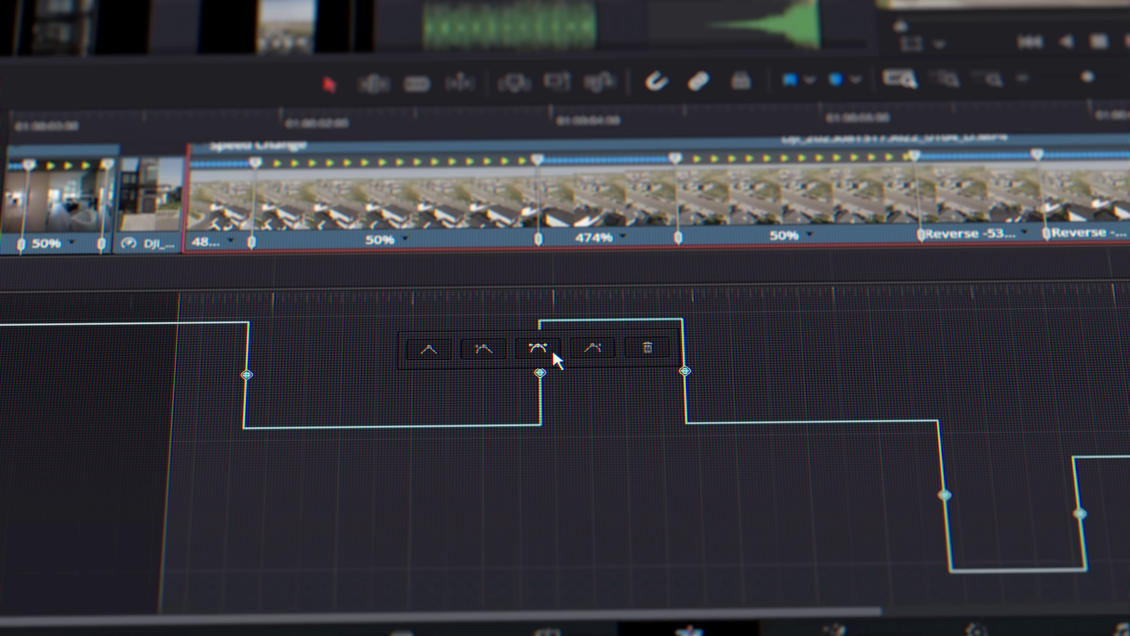
left_click(537, 349)
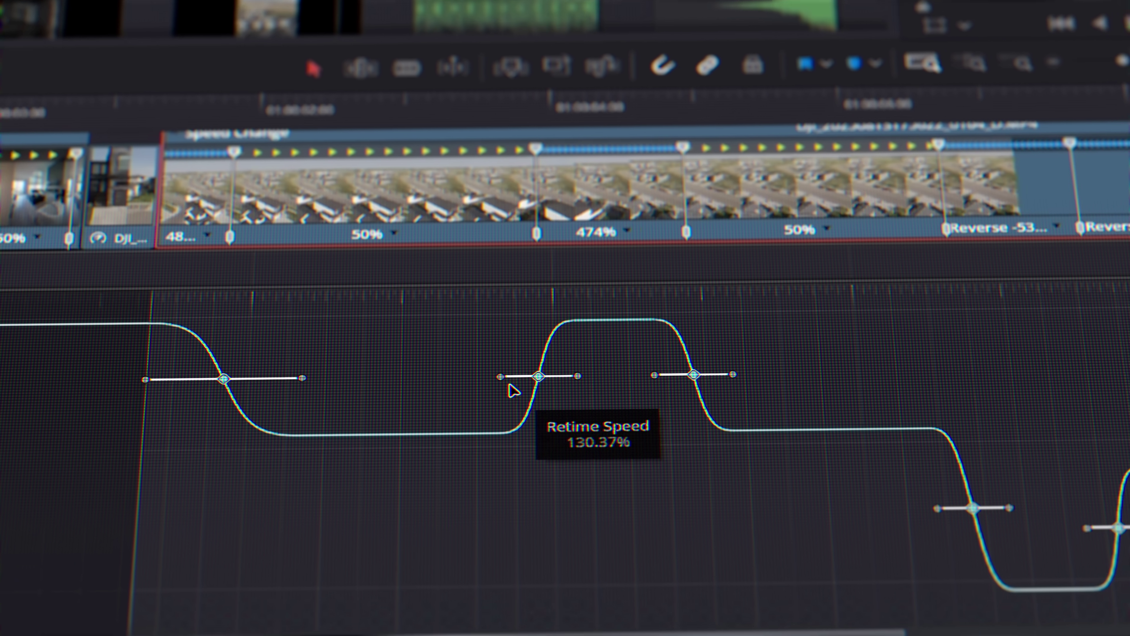
left_click_drag(494, 386, 233, 398)
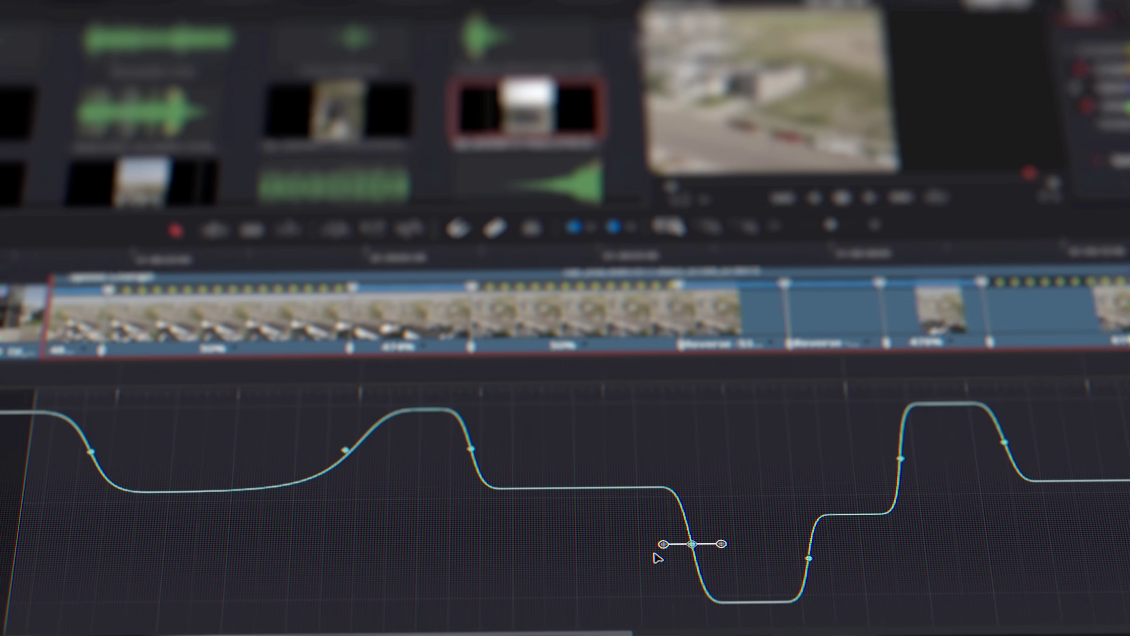
left_click_drag(656, 556, 585, 518)
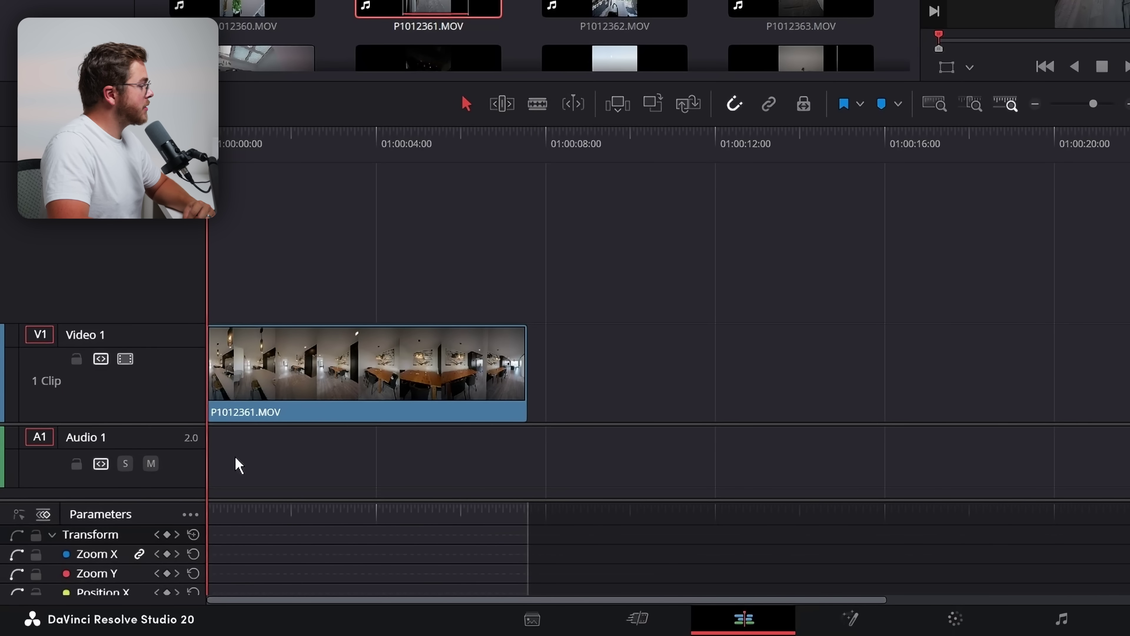
Enlarge the video track and keyframe parameters panel, then select the P1012361.MOV clip.
left_click_drag(144, 423, 169, 252)
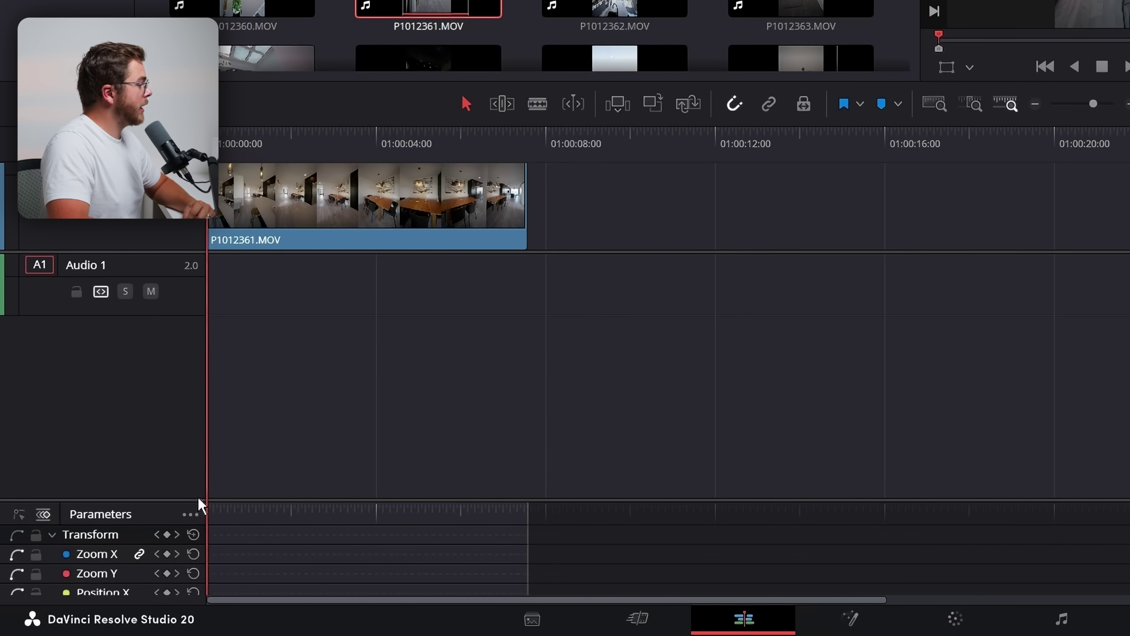
left_click_drag(195, 499, 197, 290)
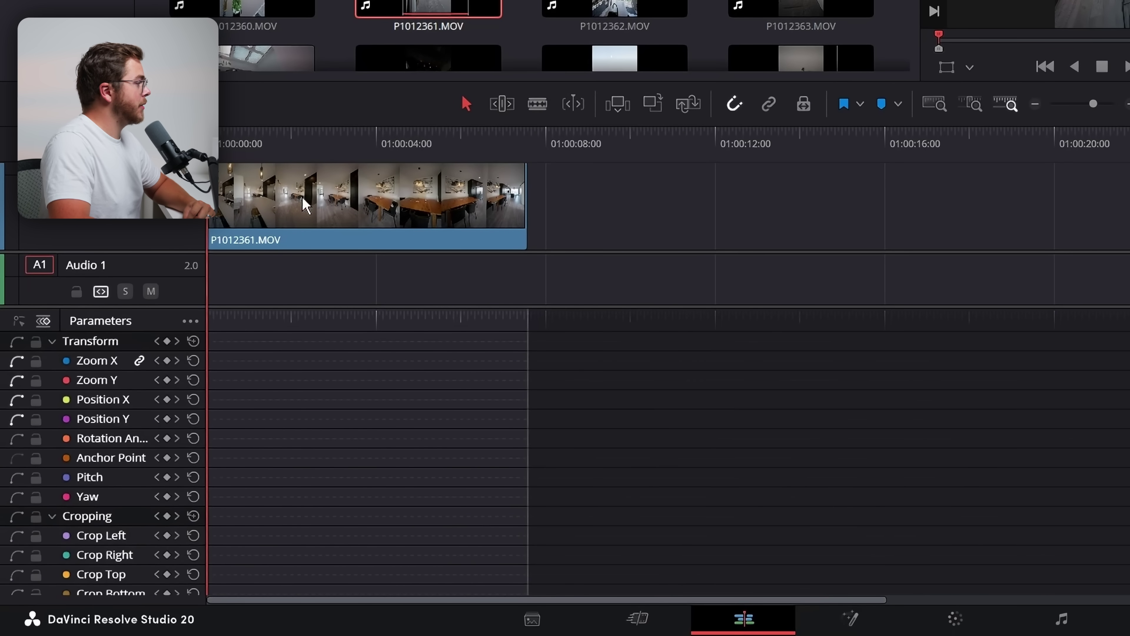
left_click_drag(164, 250, 164, 283)
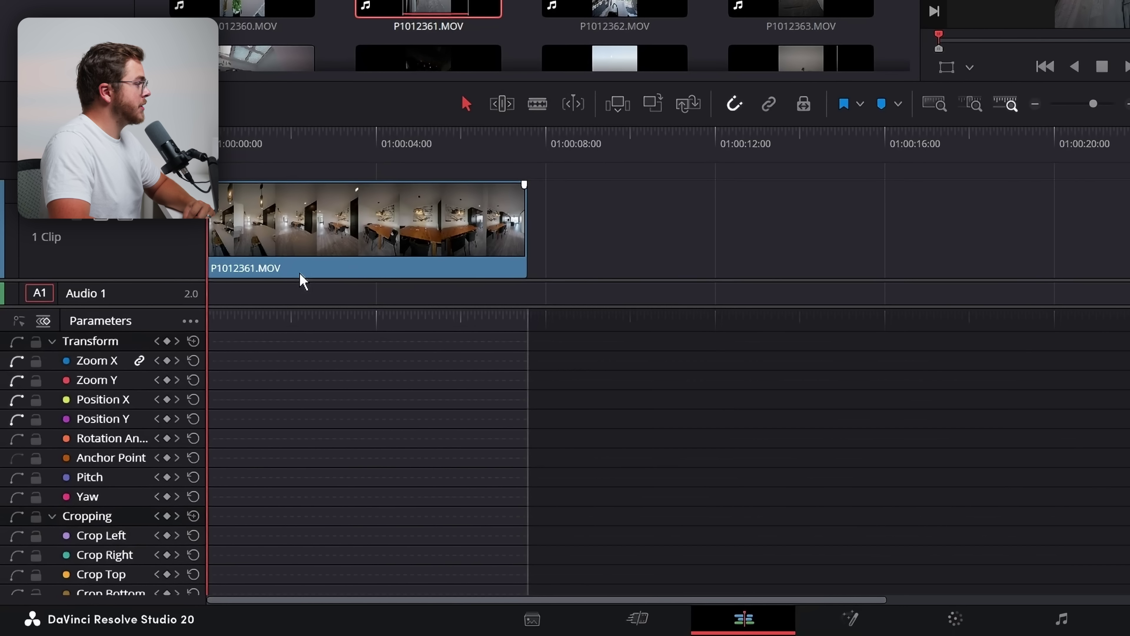
left_click(311, 258)
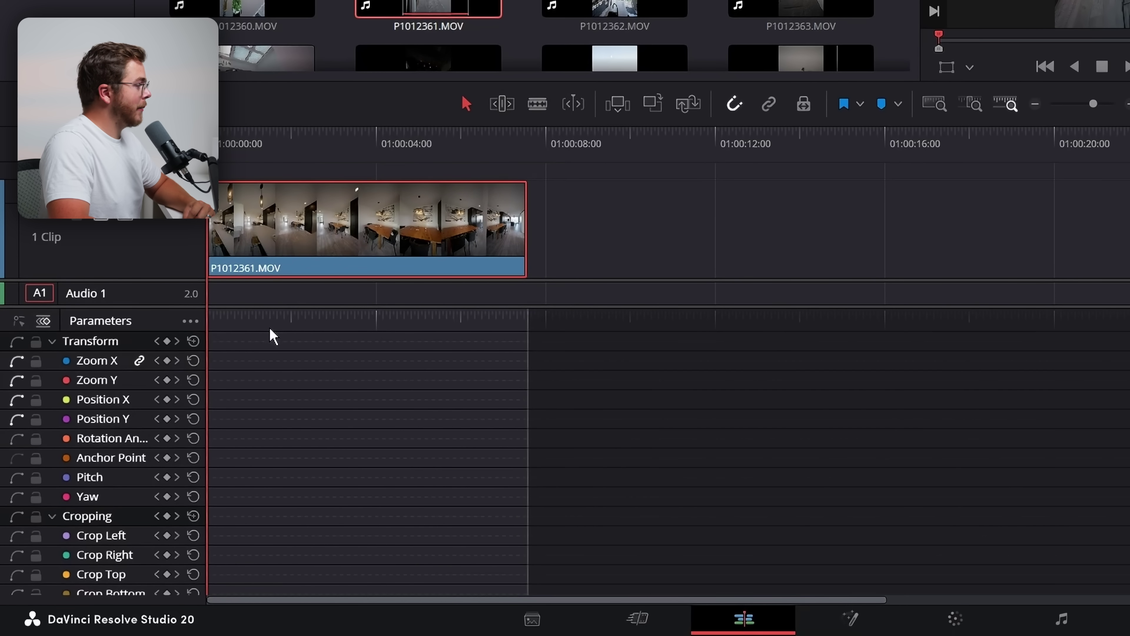
Set the parameters panel to Display Parameters with Keyframes.
scroll(125, 385, "down", 4)
scroll(99, 450, "up", 4)
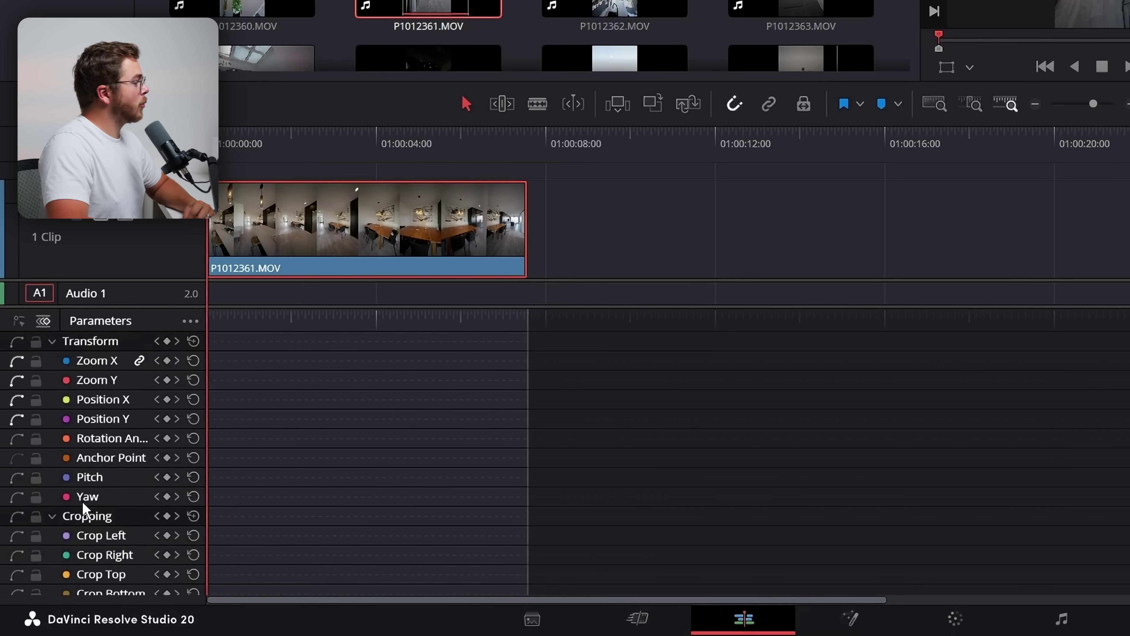
scroll(134, 526, "down", 3)
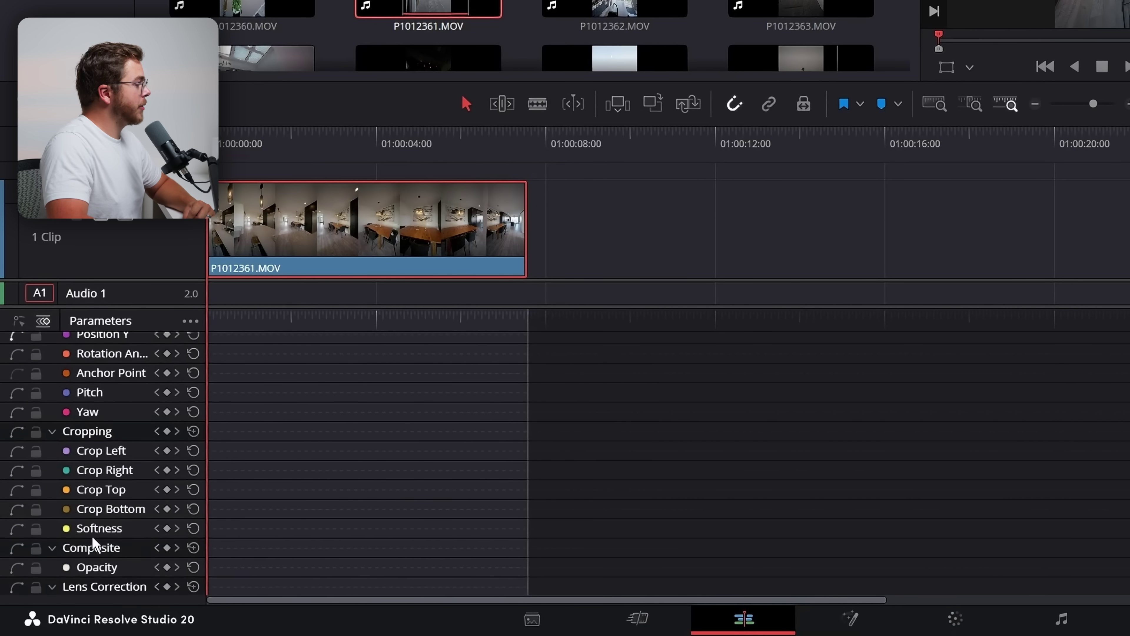
scroll(247, 532, "up", 3)
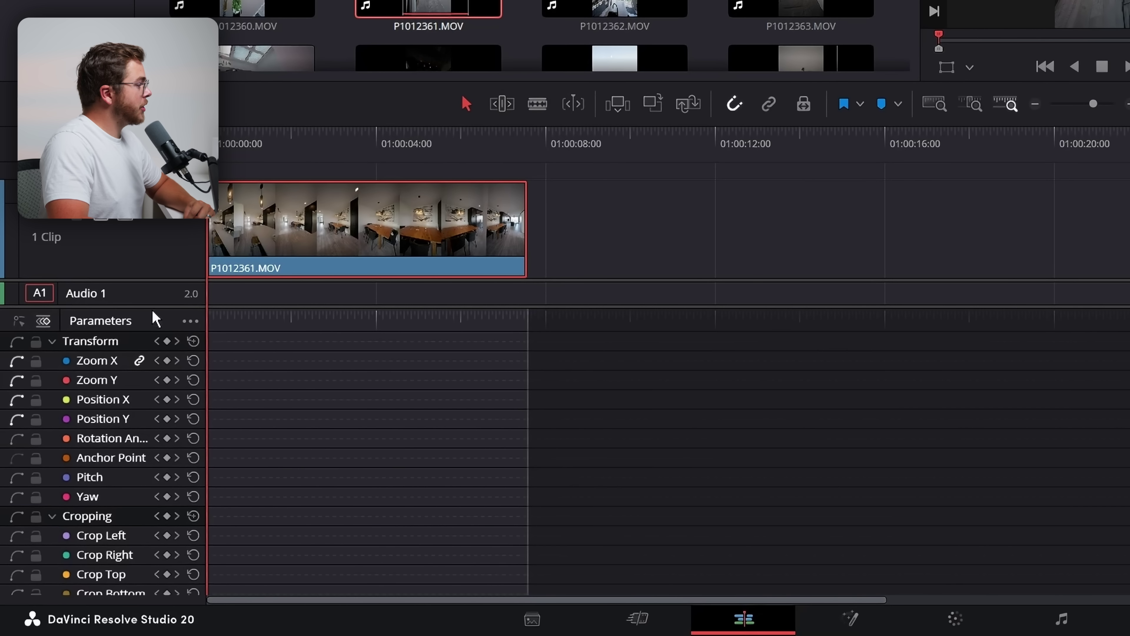
left_click(190, 321)
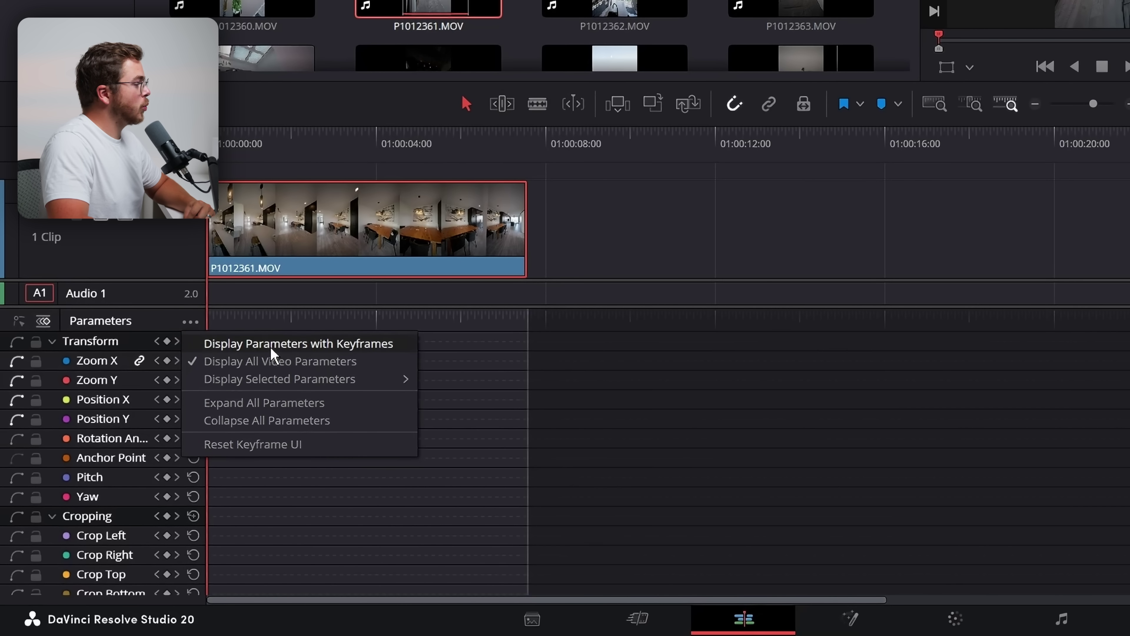
left_click(295, 348)
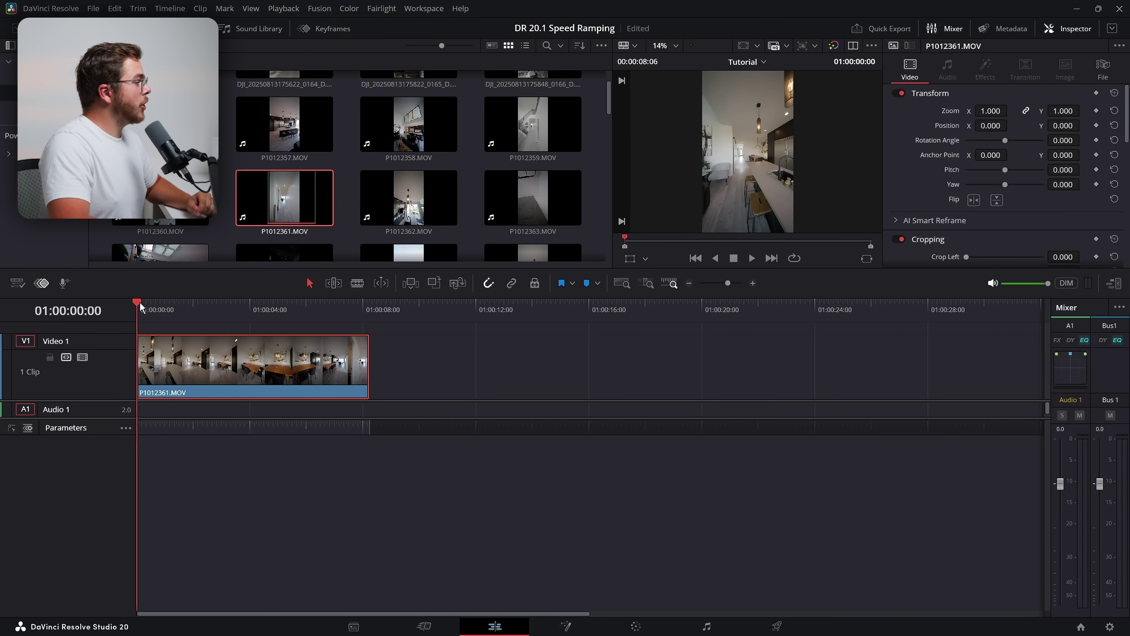
Add a speed point to P1012361.MOV at 01:00:02:19 using the retime controls.
left_click_drag(140, 307, 219, 333)
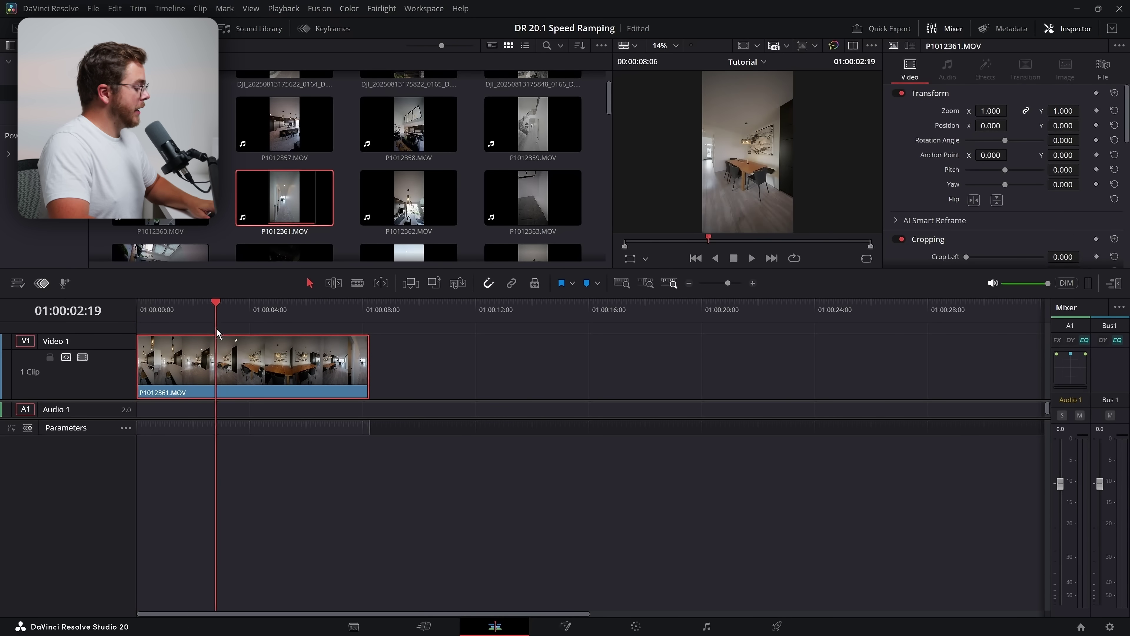
key("ctrl+r")
left_click(263, 393)
left_click(285, 412)
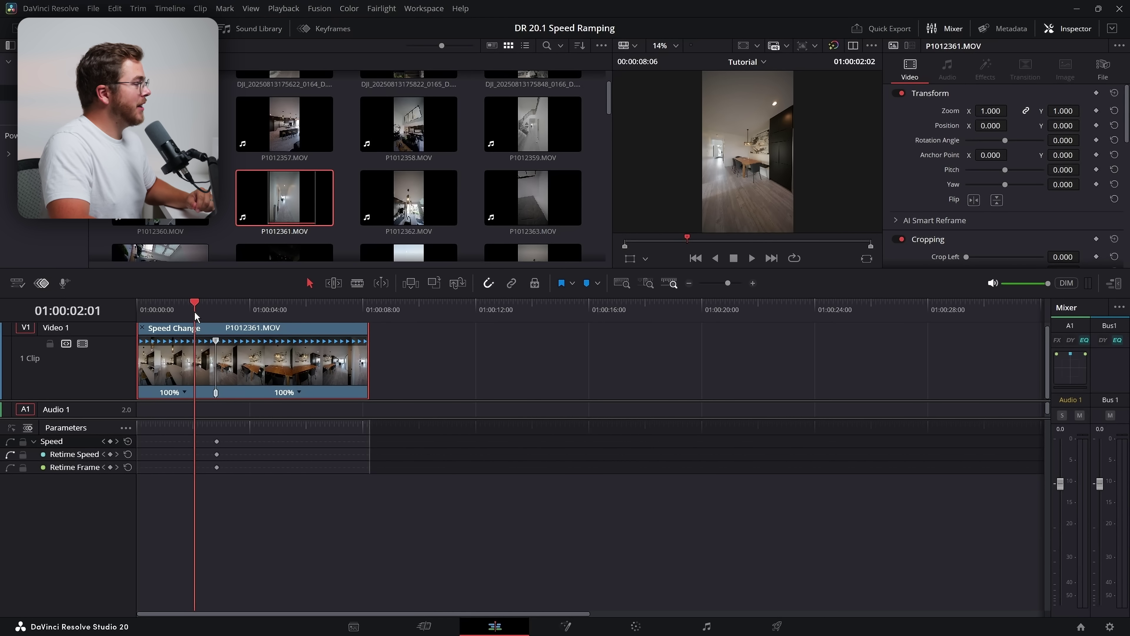
Show the Retime Speed curve in the keyframe curve editor.
left_click_drag(195, 313, 203, 314)
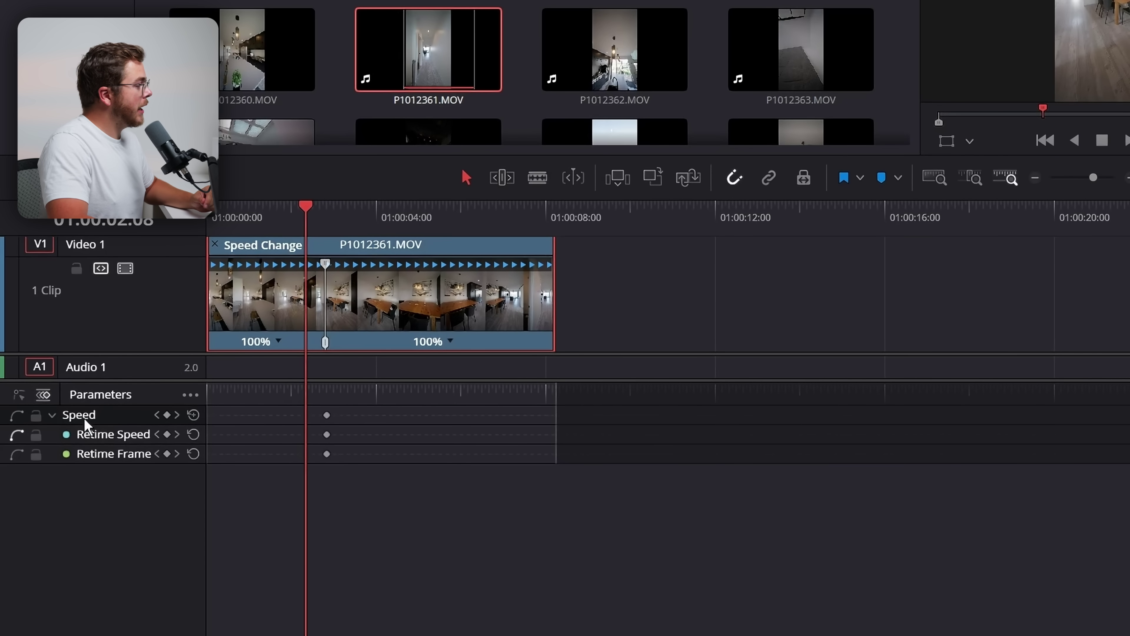
left_click(20, 395)
left_click(421, 211)
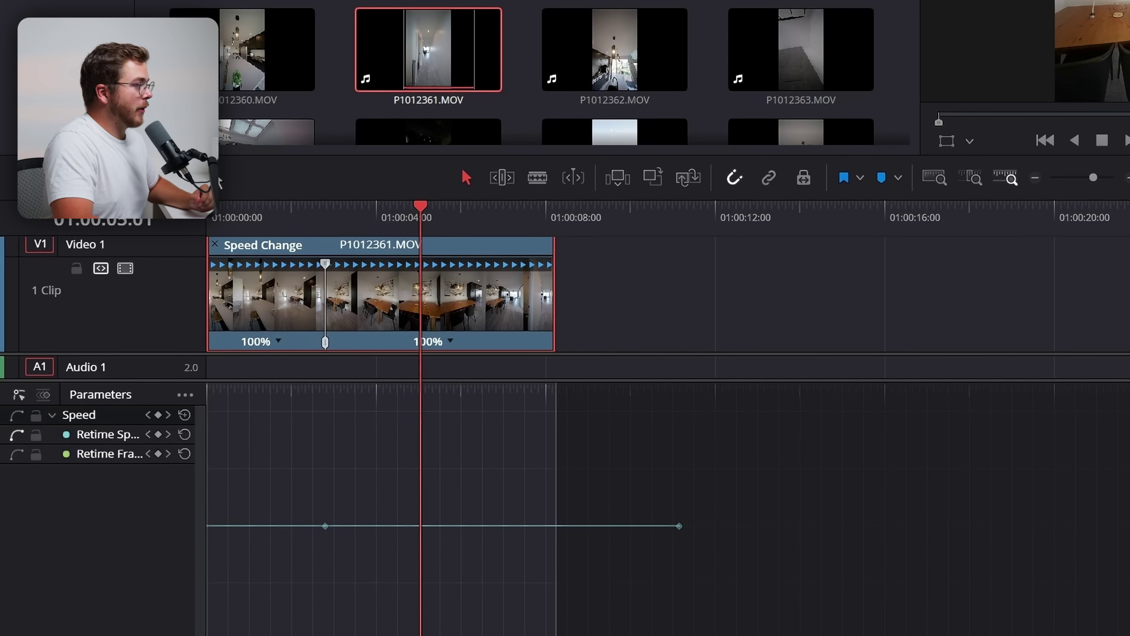
Undo the accidental speed change, zoom the timeline in, and drag the speed point toward the clip start.
left_click_drag(414, 230, 338, 225)
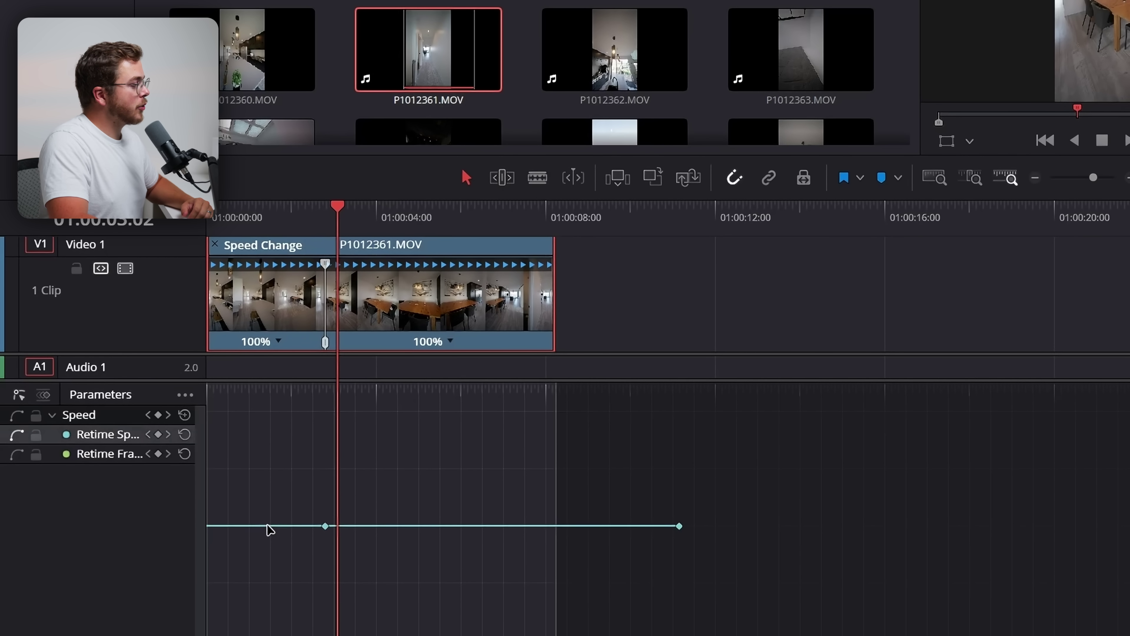
left_click_drag(270, 526, 343, 20)
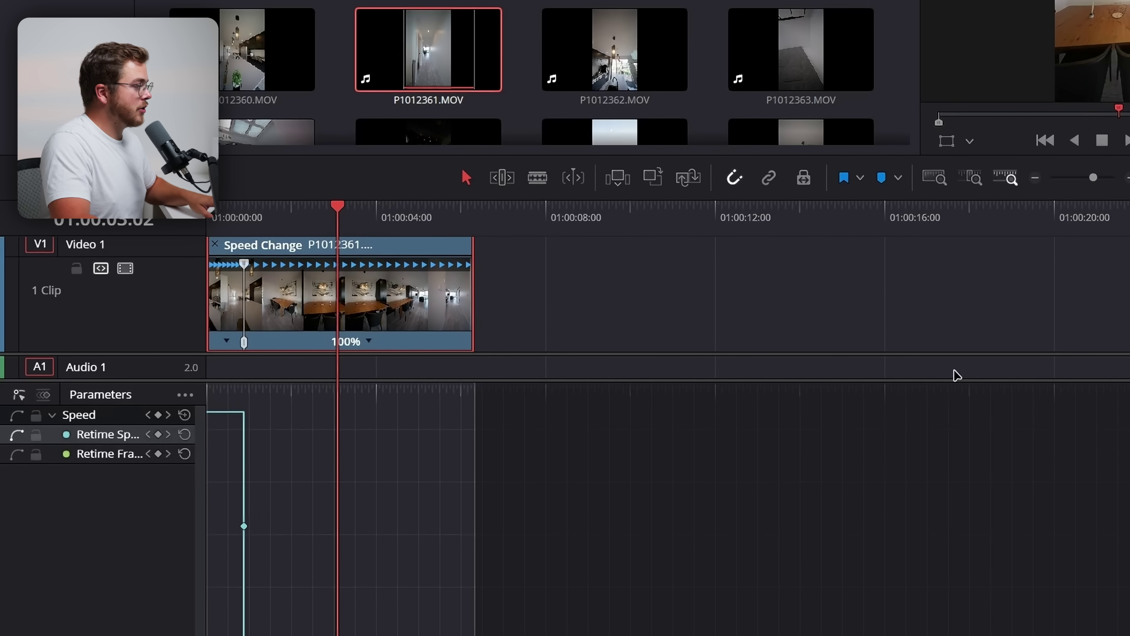
key("ctrl+z")
left_click(293, 220)
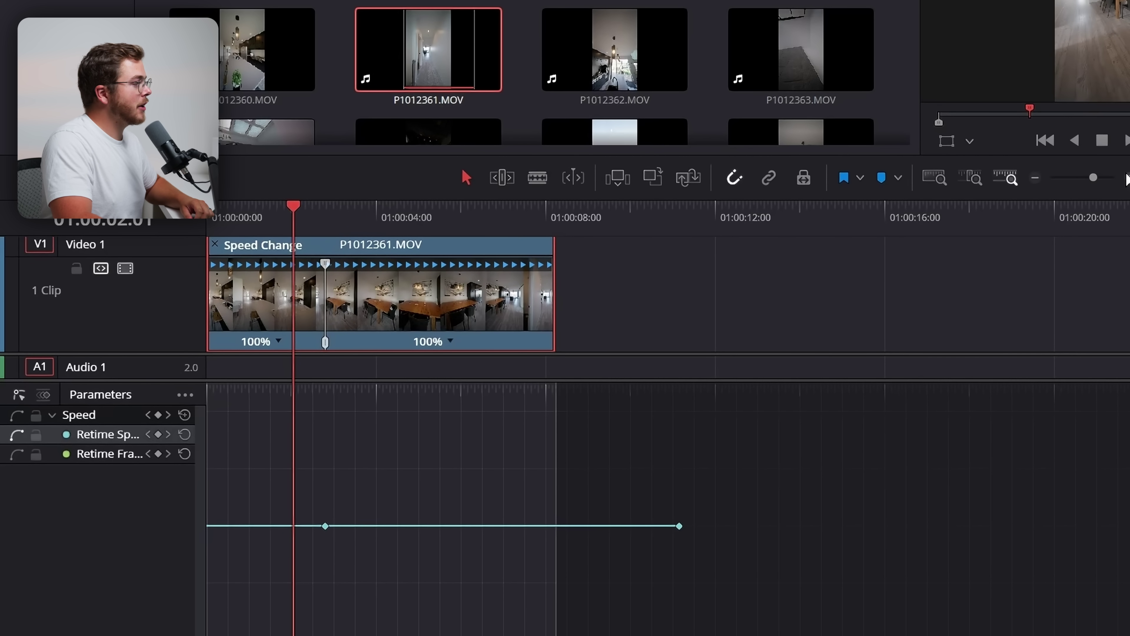
left_click(1127, 179)
left_click_drag(444, 263, 213, 307)
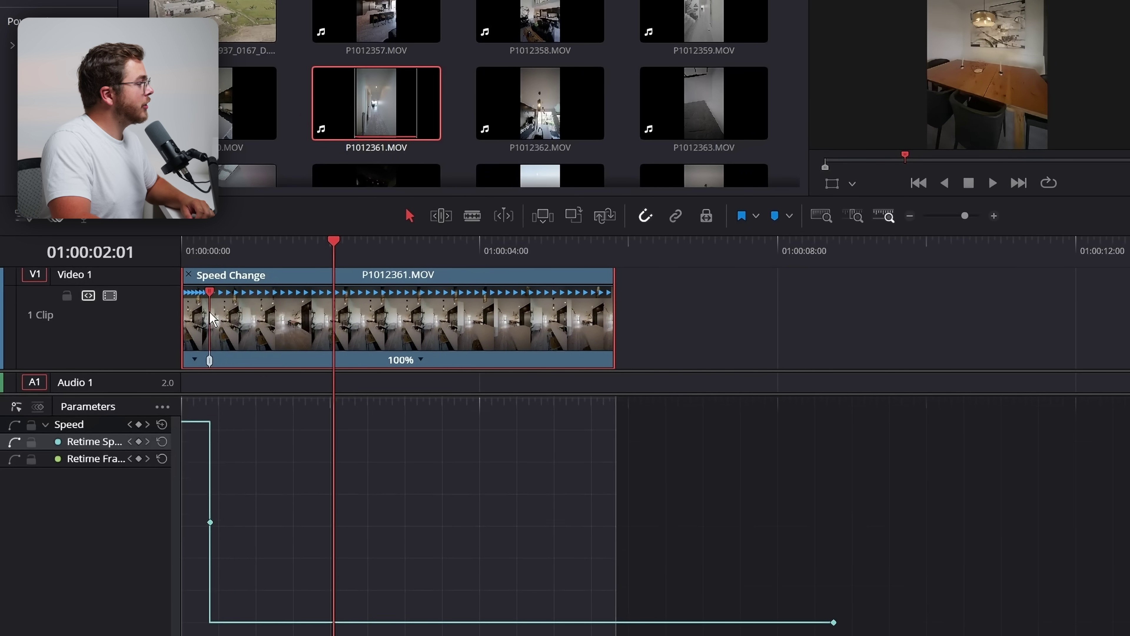
Zoom in further and fine-tune where the fast opening section ends, undoing a frame change.
left_click(209, 251)
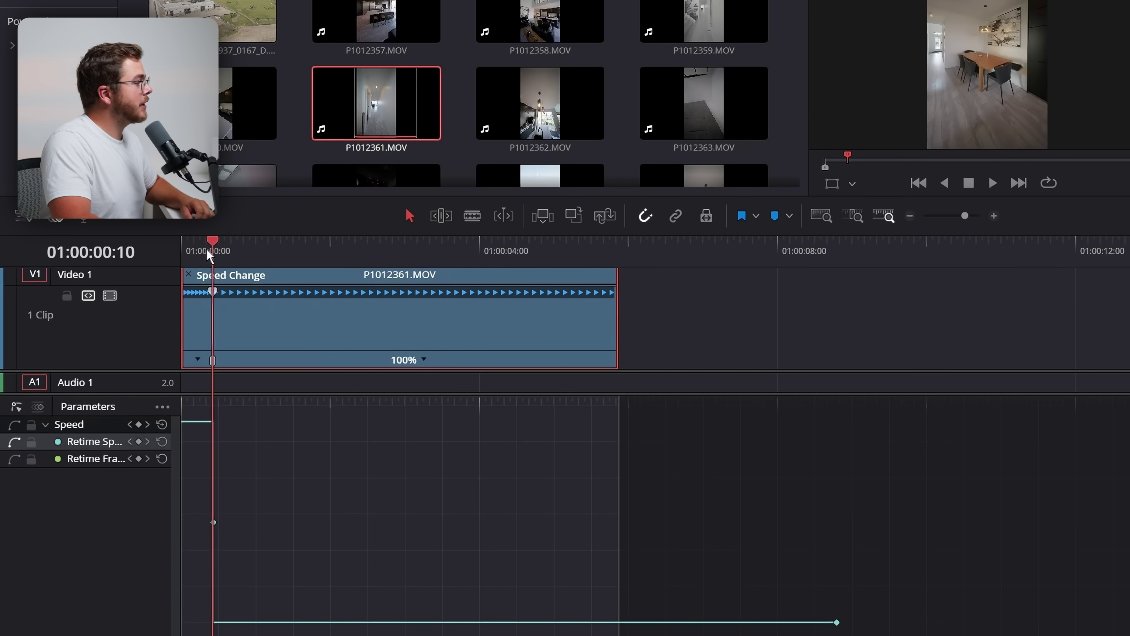
left_click(994, 216)
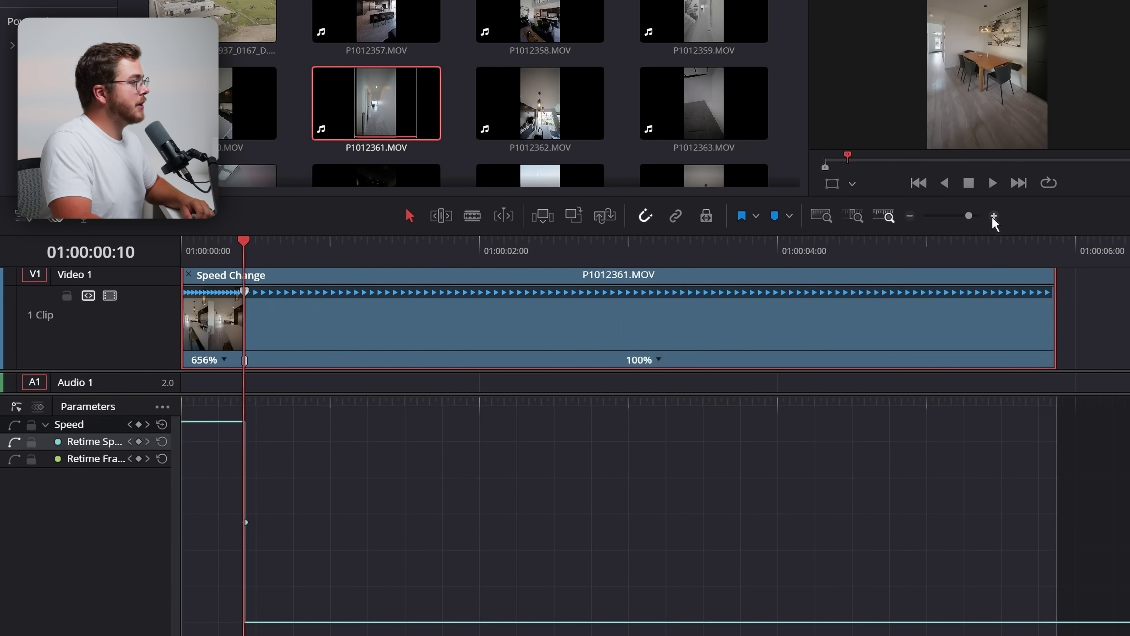
left_click(233, 243)
left_click_drag(244, 291, 277, 276)
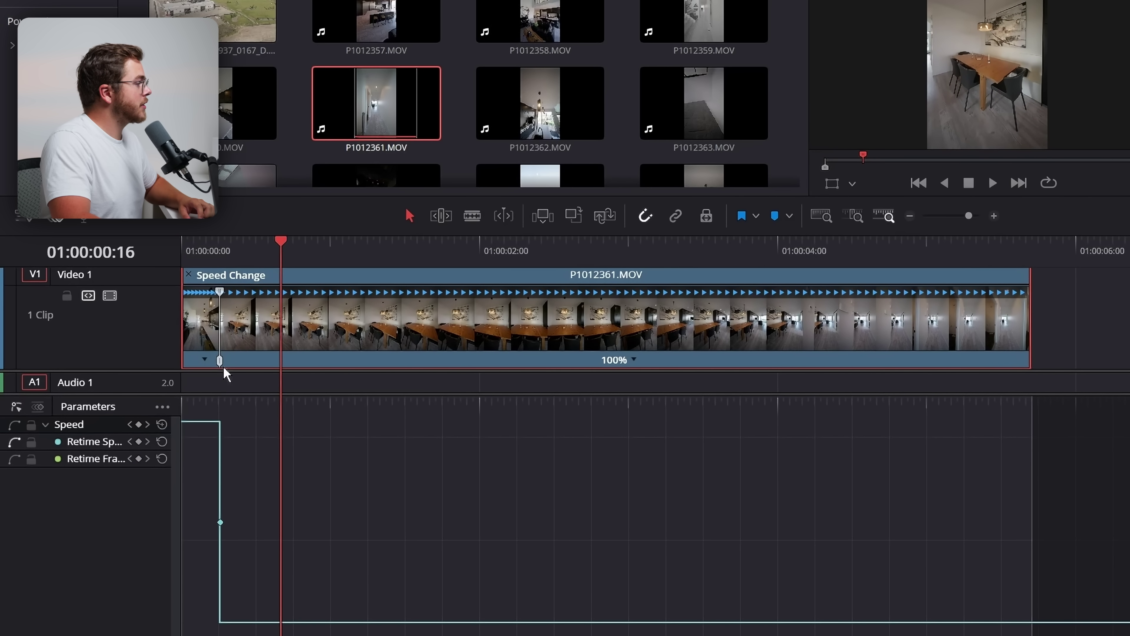
left_click_drag(219, 360, 241, 363)
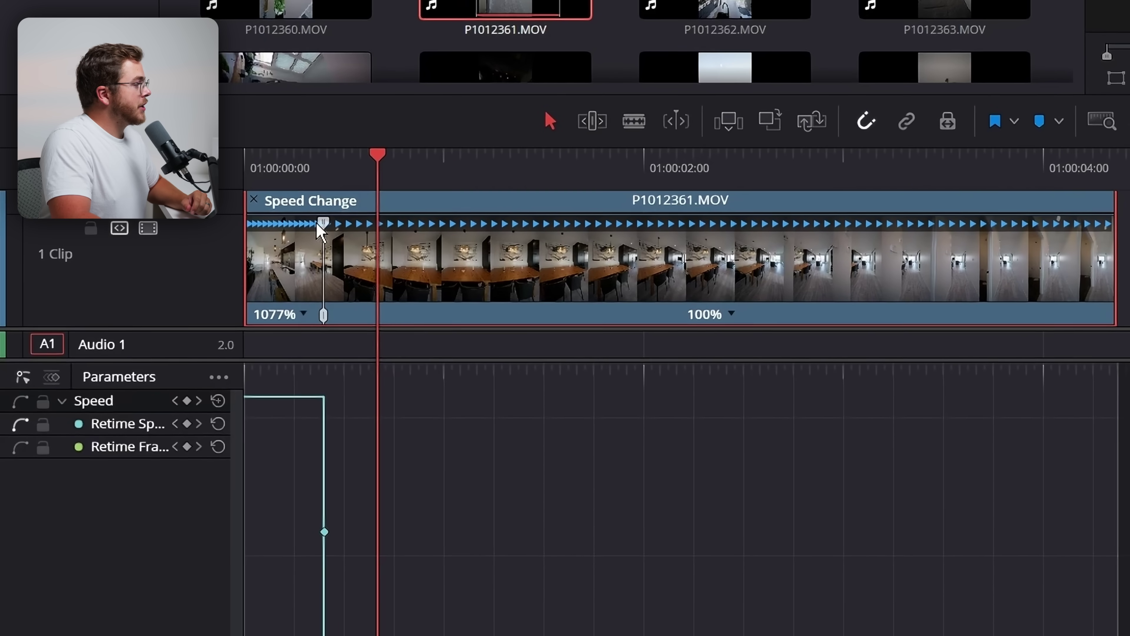
left_click_drag(242, 292, 251, 292)
mouse_move(339, 225)
left_mouse_down()
mouse_move(311, 225)
mouse_move(325, 231)
left_mouse_up()
key("ctrl+z")
Raise the opening section's speed to well over 1000%, then park the playhead about one second in.
mouse_move(325, 313)
left_mouse_down()
mouse_move(371, 319)
mouse_move(325, 313)
mouse_move(361, 318)
mouse_move(342, 319)
left_mouse_up()
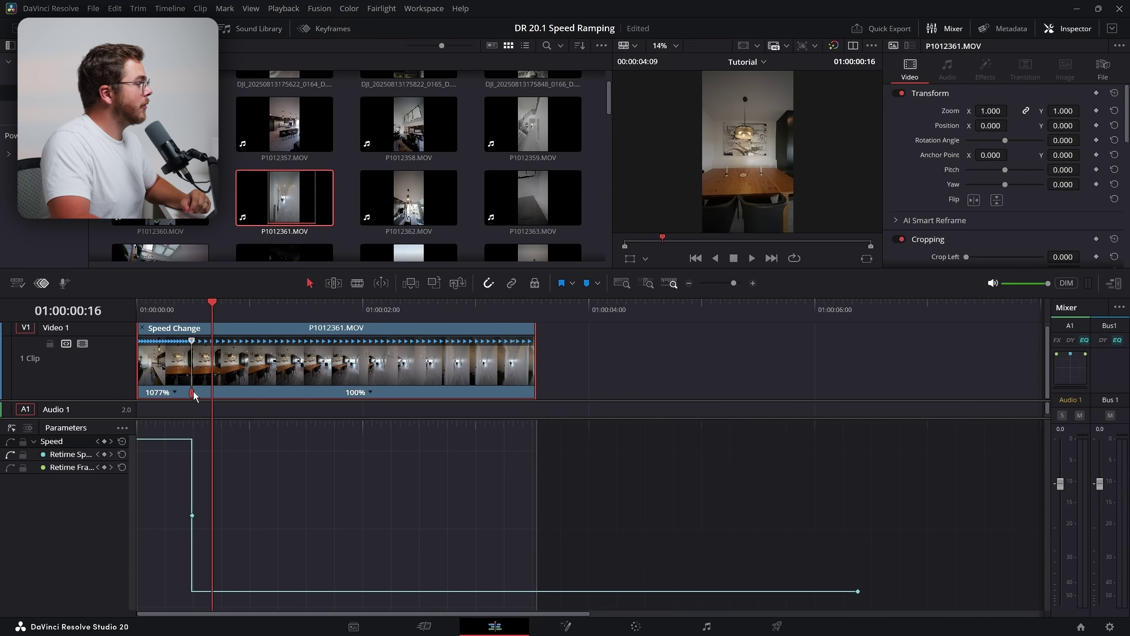
left_click_drag(194, 396, 189, 395)
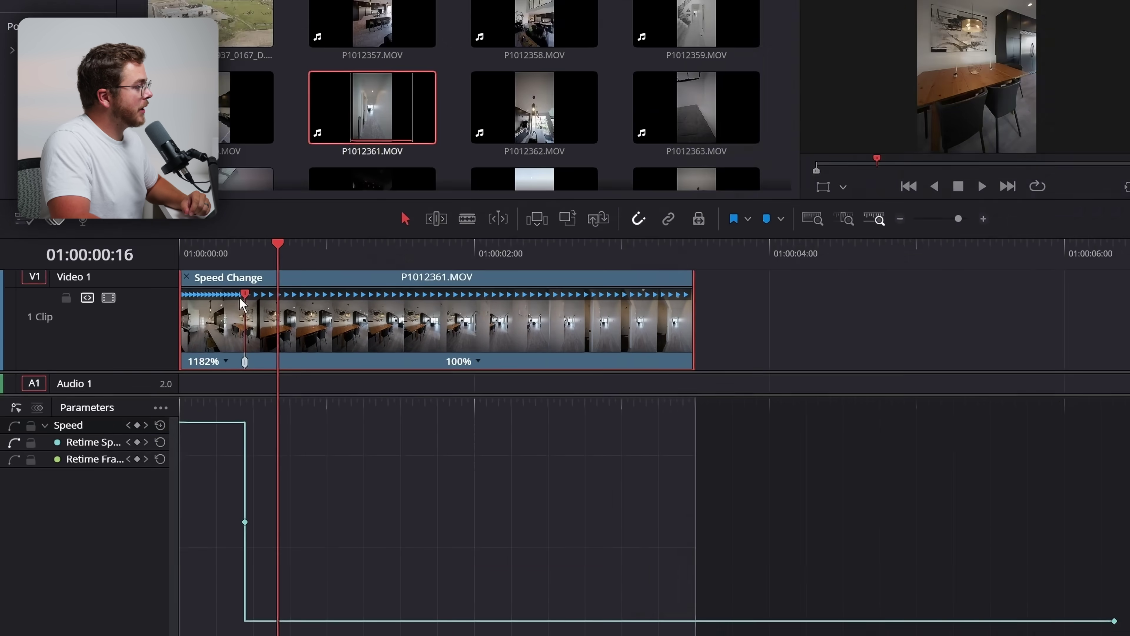
left_click_drag(188, 343, 173, 345)
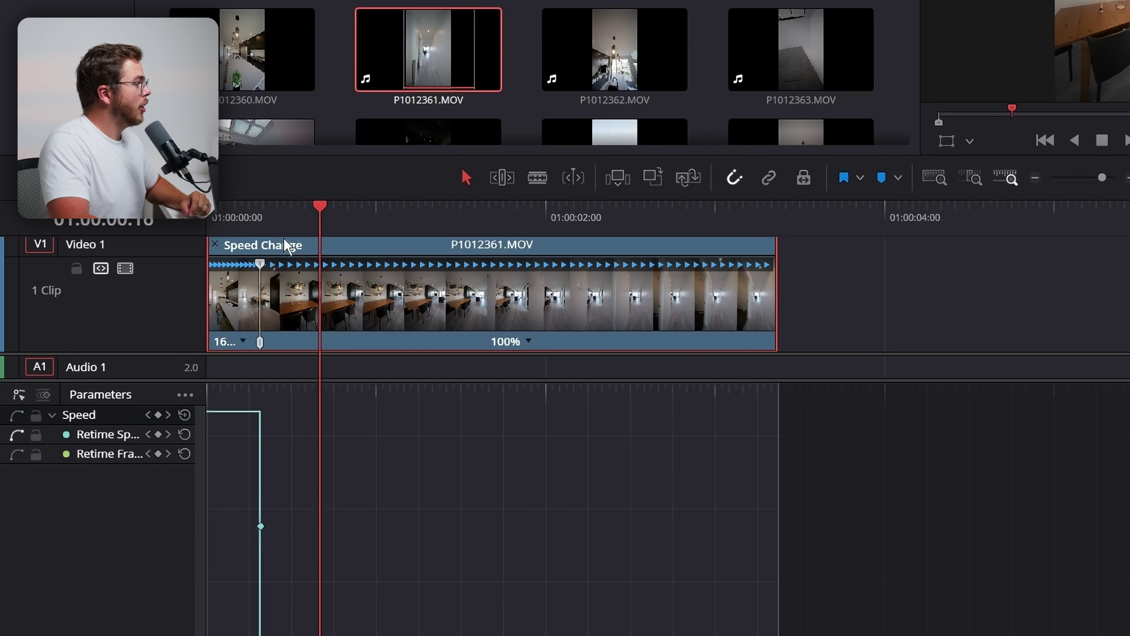
left_click_drag(319, 221, 411, 234)
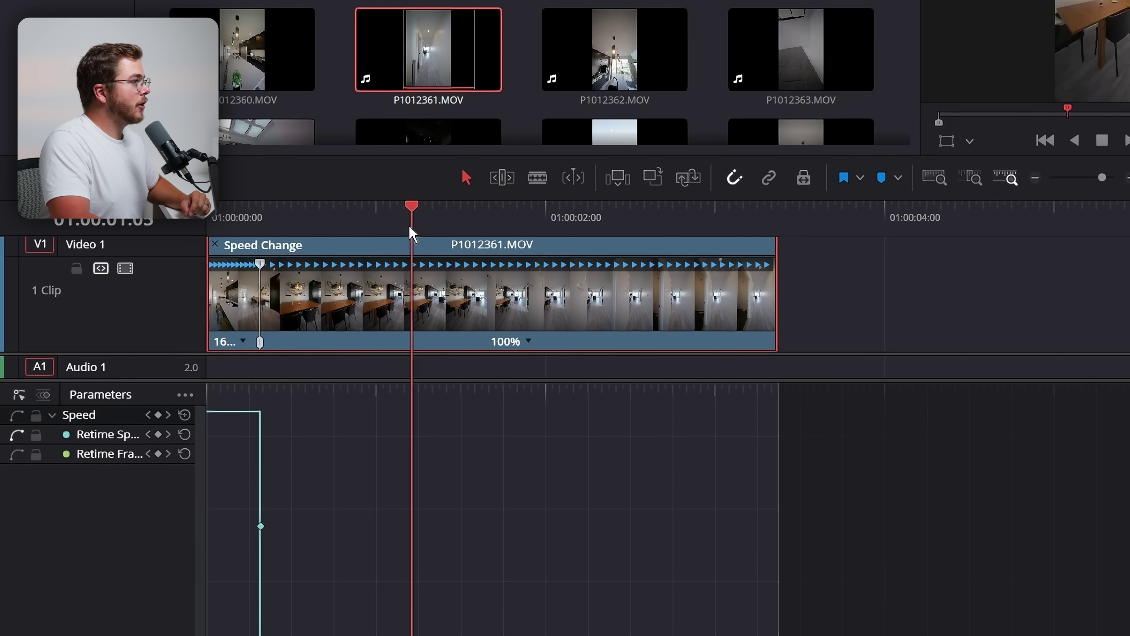
Add a second speed point at the playhead and slow the new middle section to 51%.
left_click(530, 342)
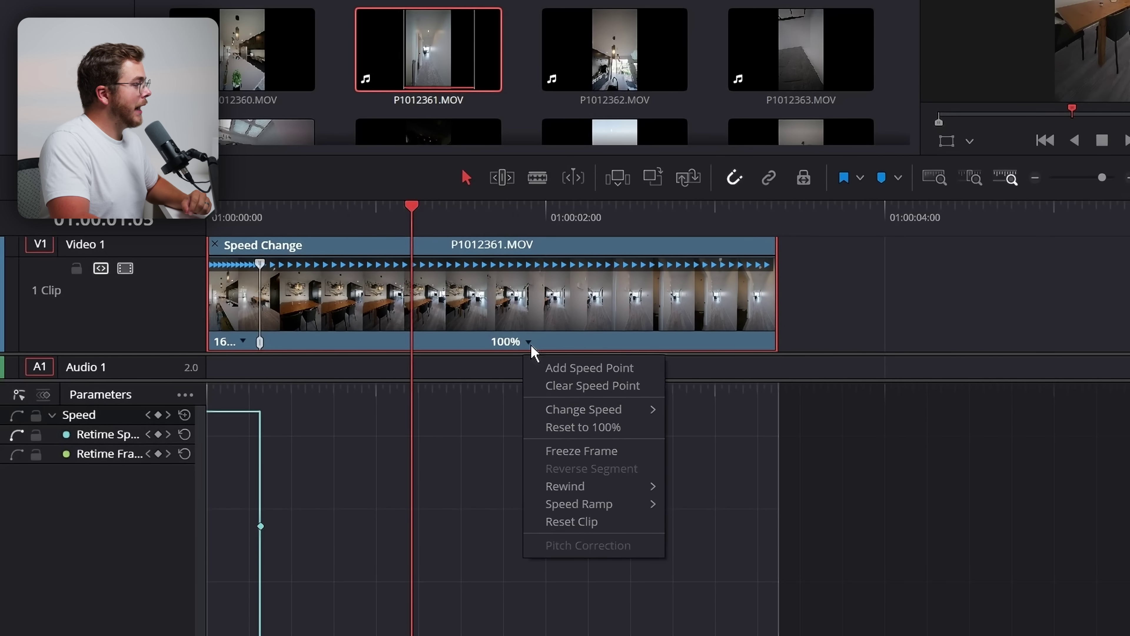
left_click(550, 367)
left_click_drag(412, 267, 560, 266)
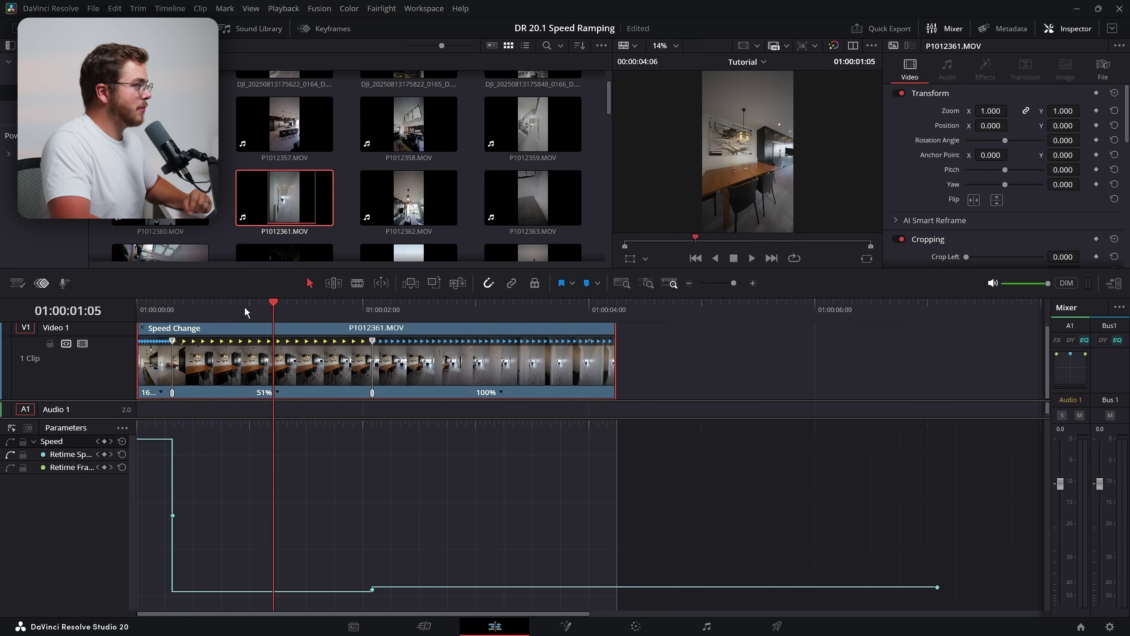
left_click_drag(245, 313, 283, 331)
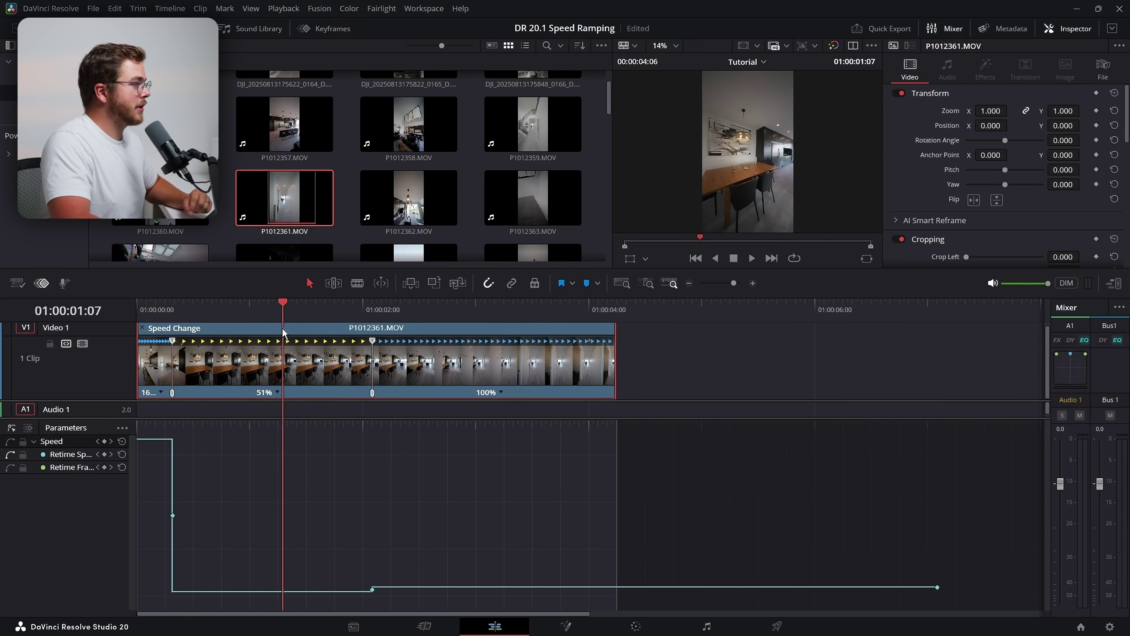
Drag the second speed point's handle left to shorten the 51% middle section.
left_click_drag(366, 395, 307, 395)
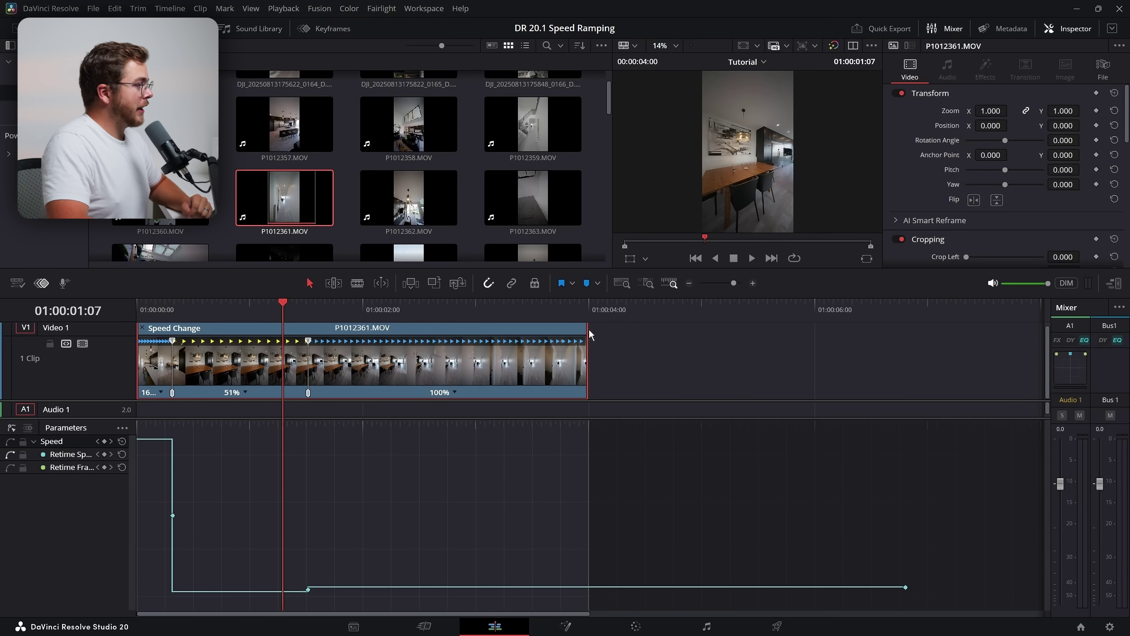
Drag the clip's right retime edge left until the final section runs at about 1260%.
left_click_drag(589, 335, 386, 351)
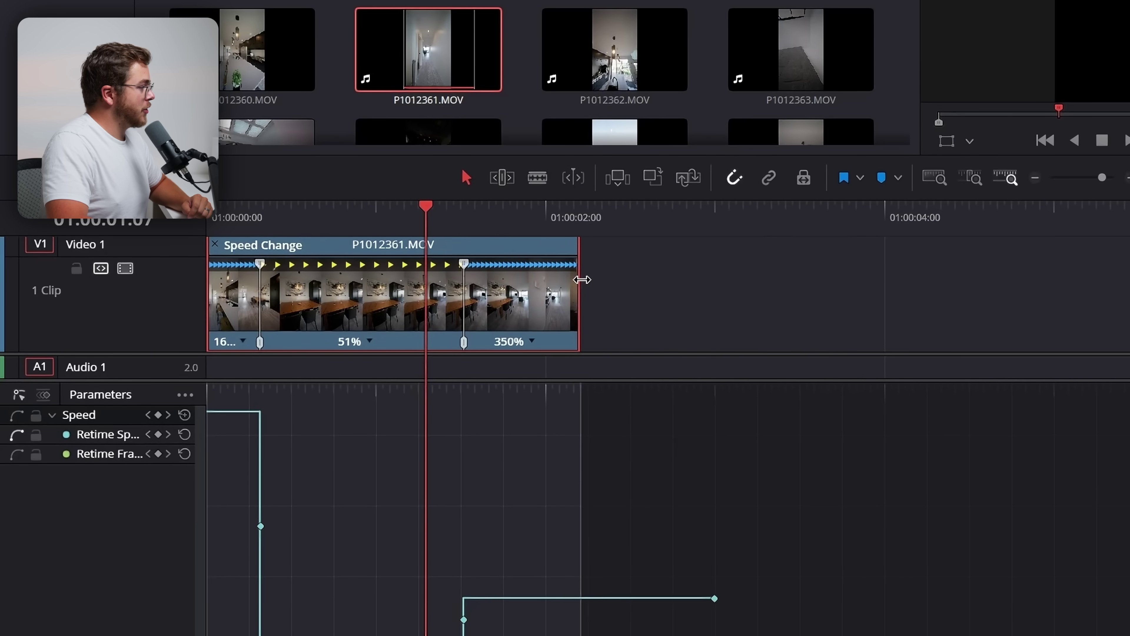
left_click_drag(582, 279, 495, 281)
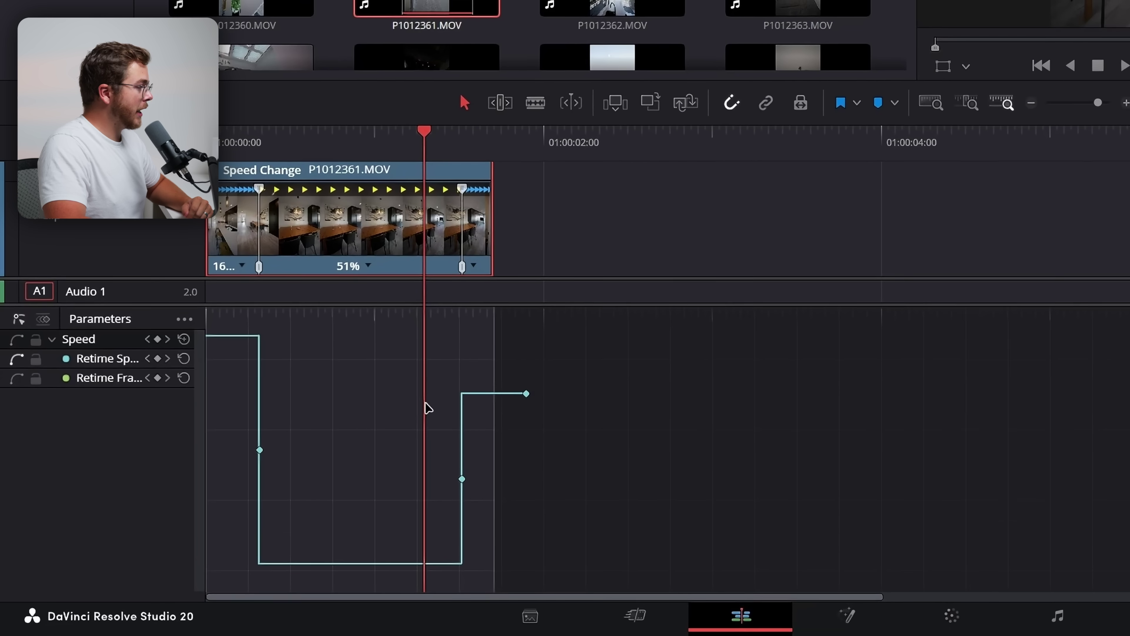
Give both Retime Speed keyframes Ease interpolation.
left_click_drag(607, 343, 227, 531)
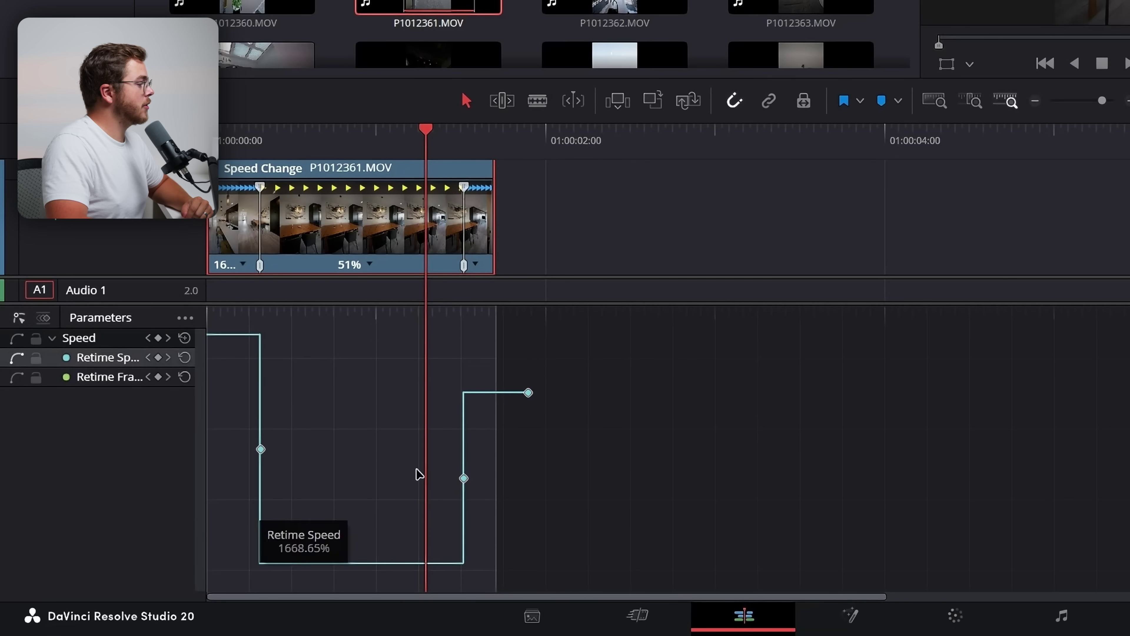
left_click(462, 478)
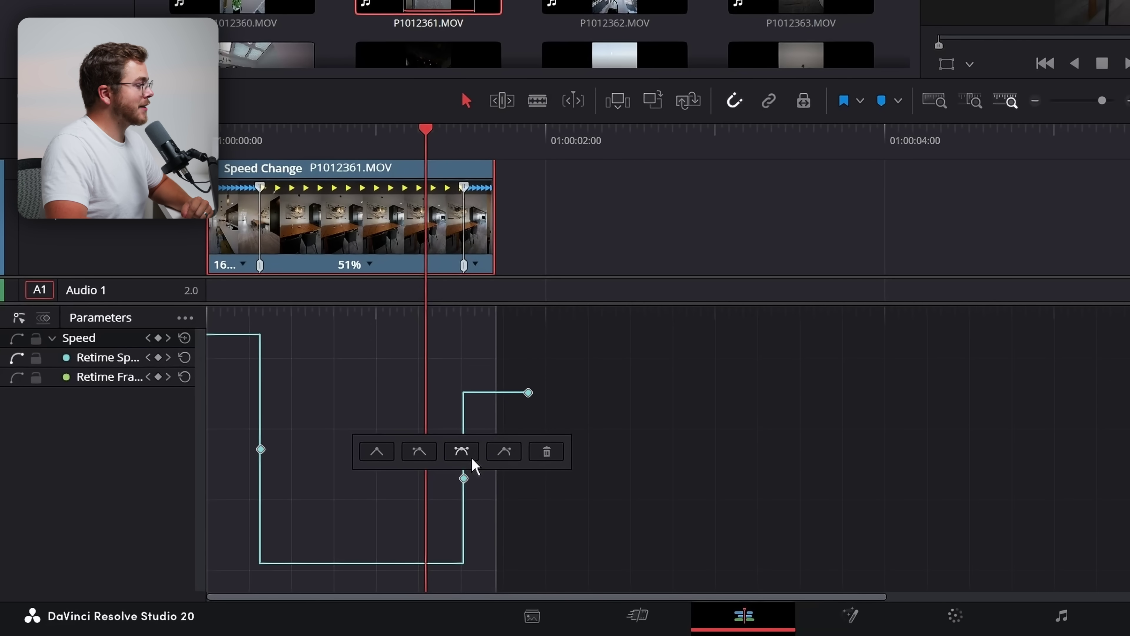
left_click(474, 460)
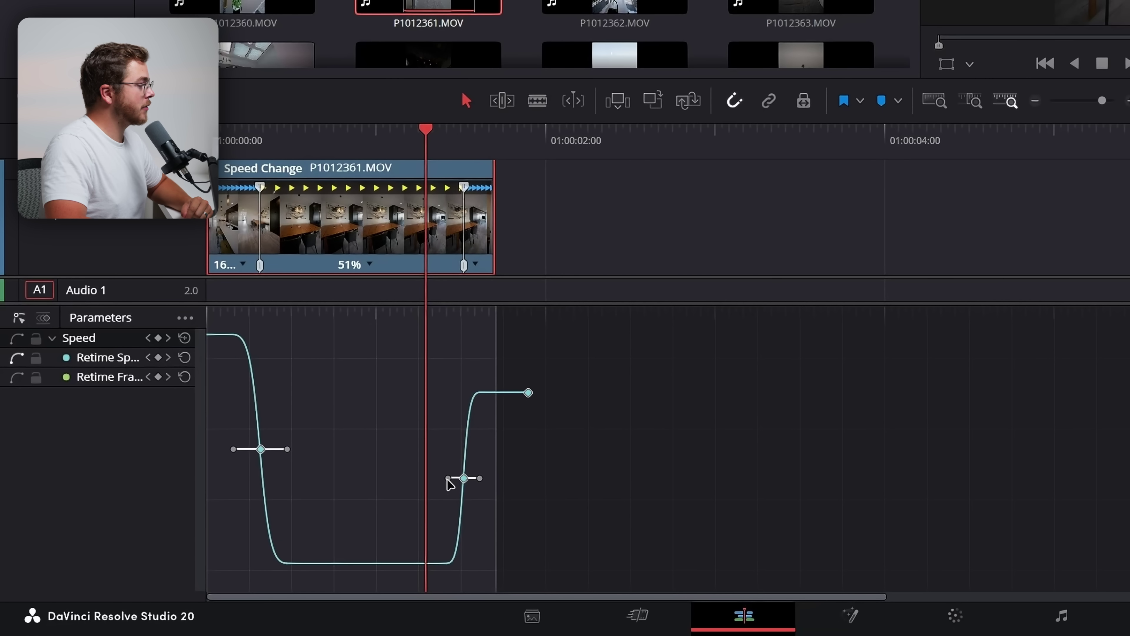
Lengthen the bezier ease handles on the second and first speed keyframes.
left_click_drag(448, 478, 423, 478)
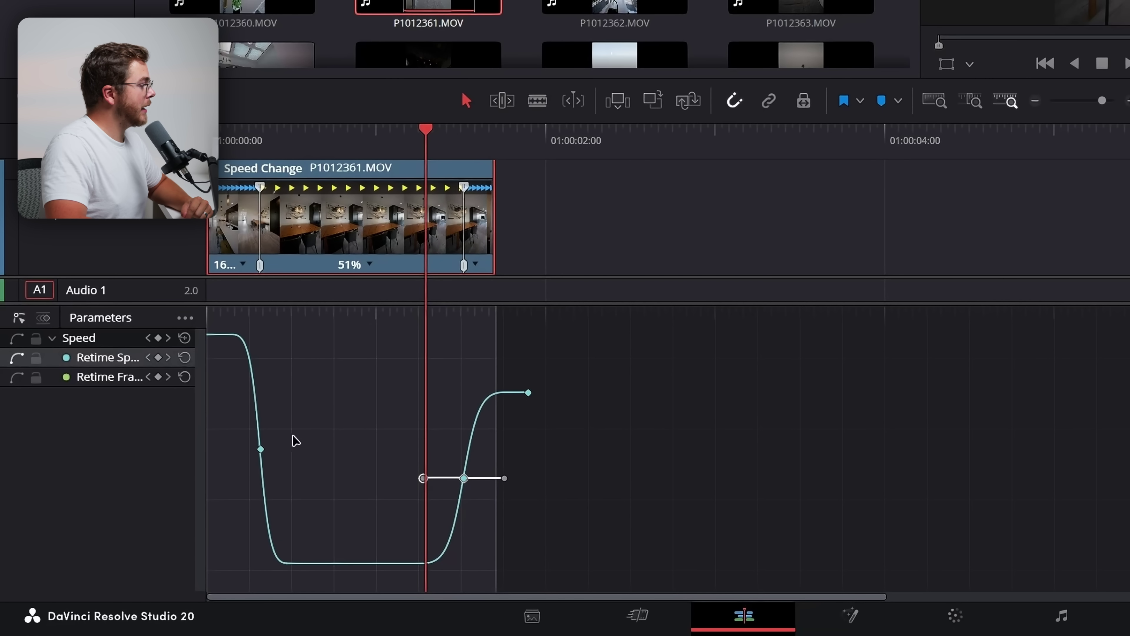
left_click(260, 449)
left_click_drag(291, 449, 312, 449)
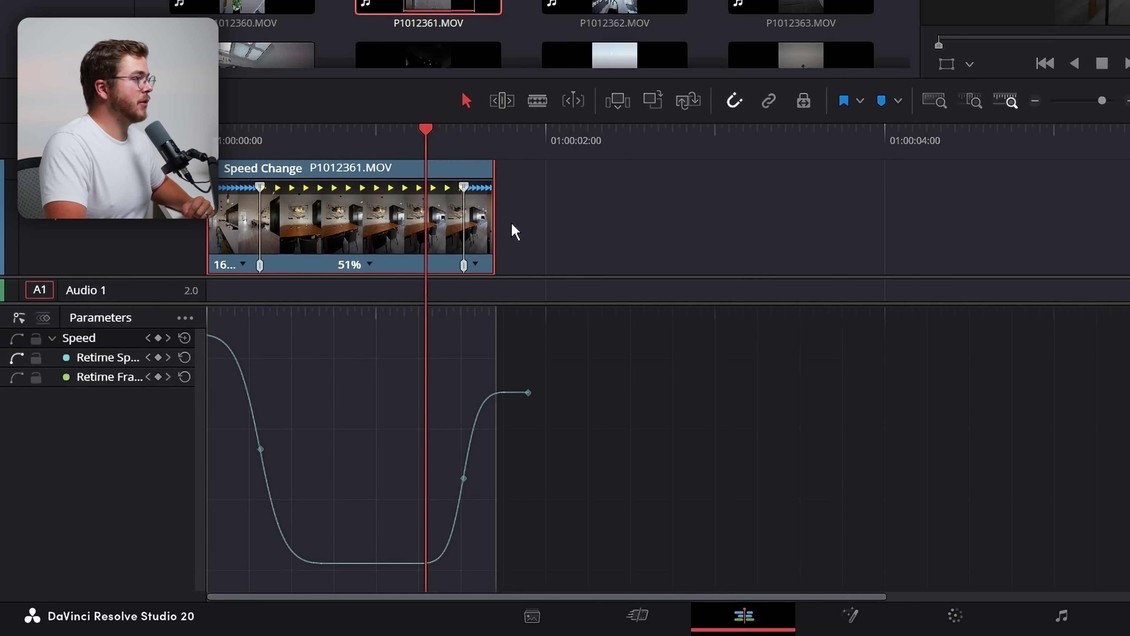
Shorten the second keyframe's right ease handle and stretch its left handle far left.
left_click(464, 478)
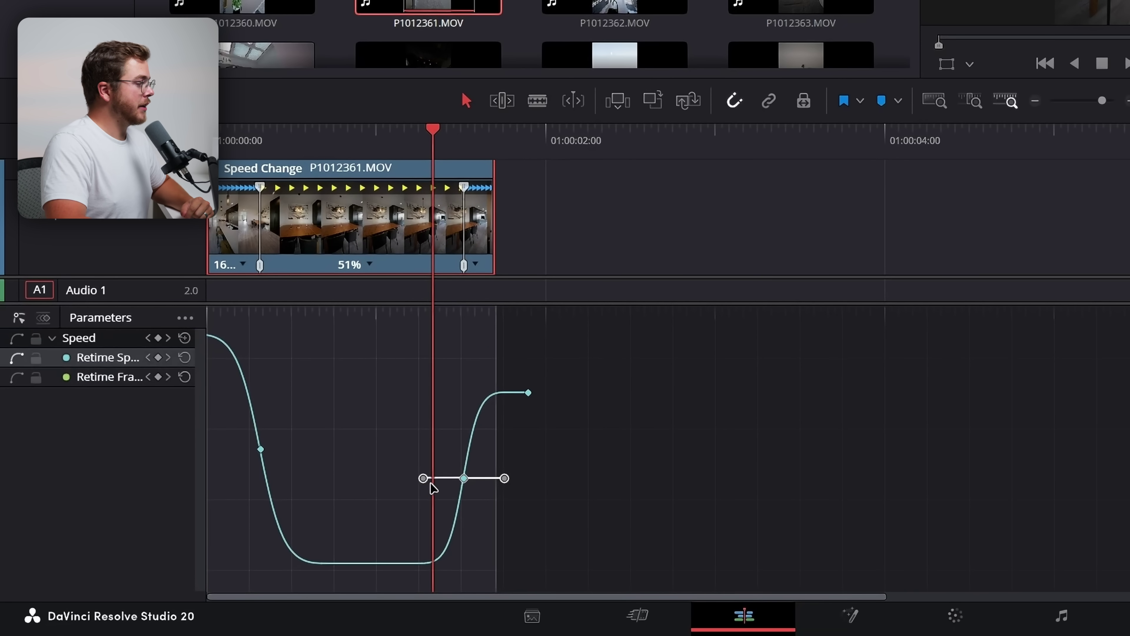
left_click_drag(423, 478, 399, 471)
mouse_move(517, 428)
left_mouse_down()
mouse_move(613, 424)
mouse_move(517, 430)
left_mouse_up()
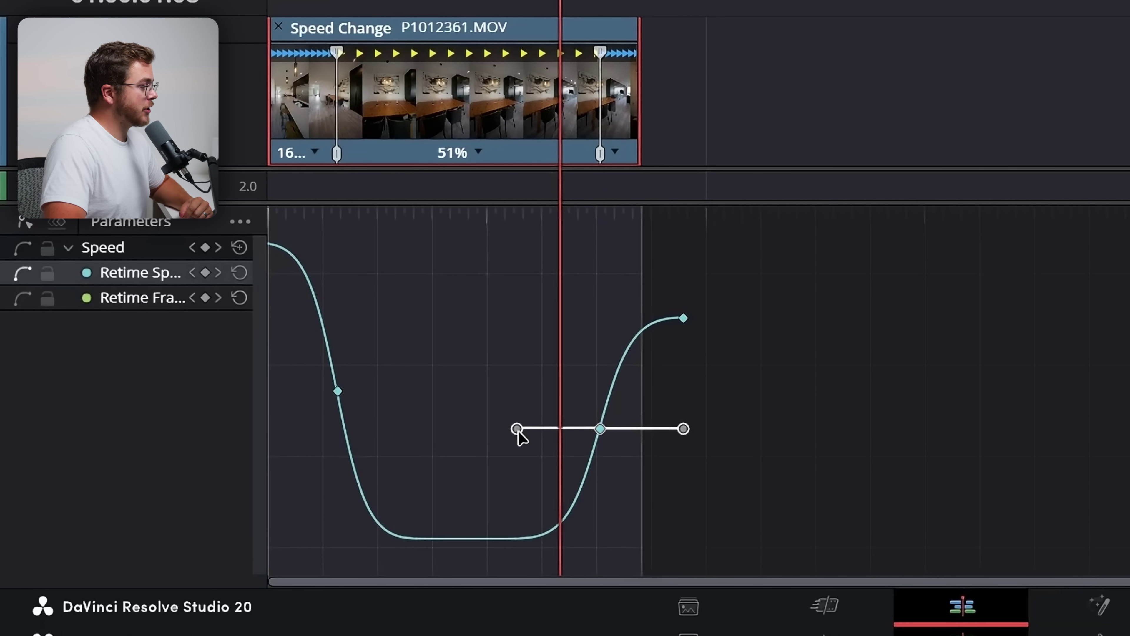
left_click(677, 432)
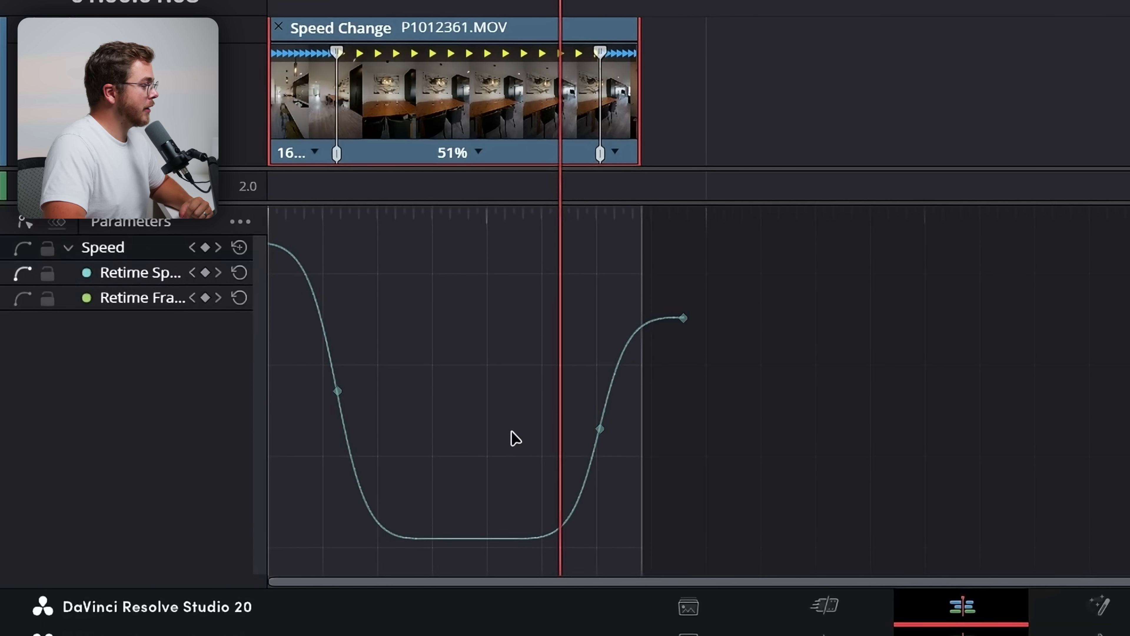
left_click(600, 429)
left_click_drag(675, 429, 642, 429)
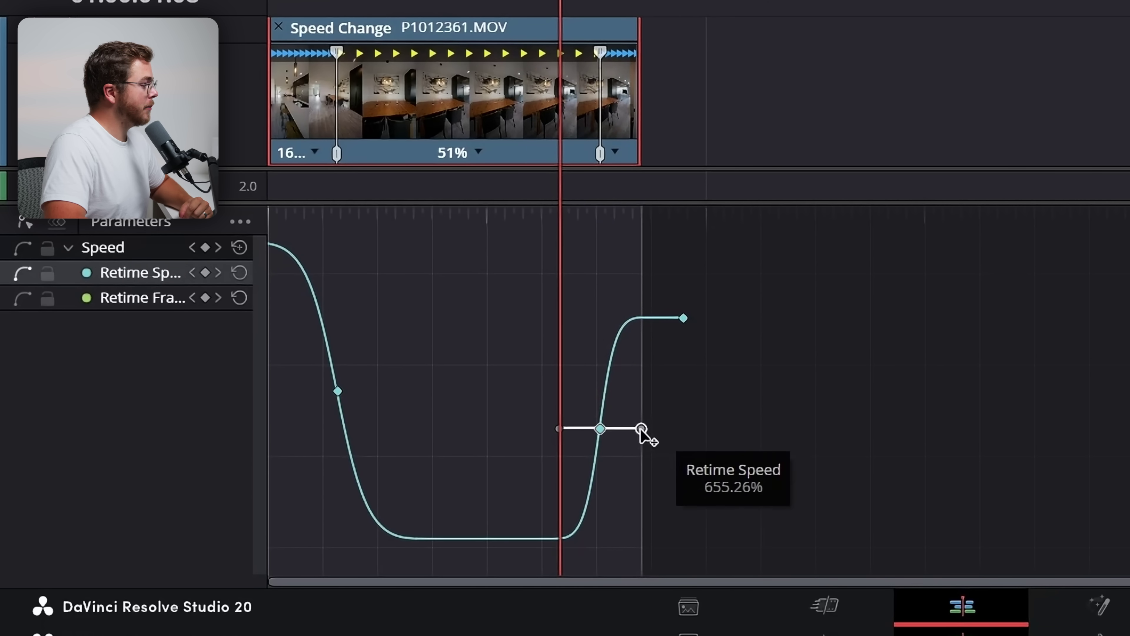
left_click(558, 429)
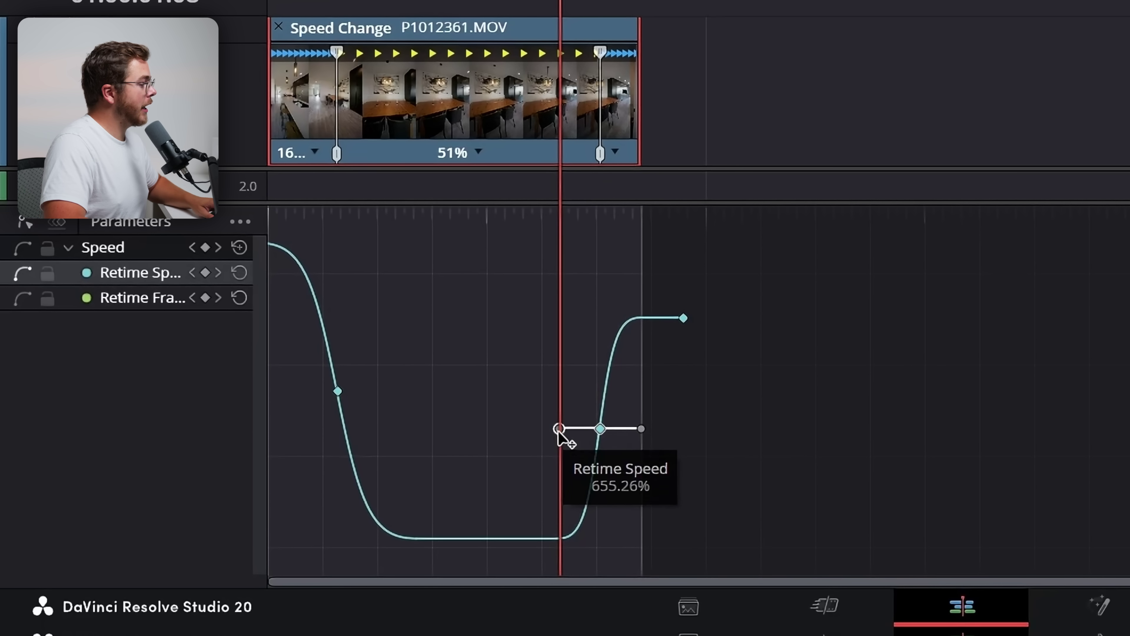
left_click_drag(551, 429, 416, 429)
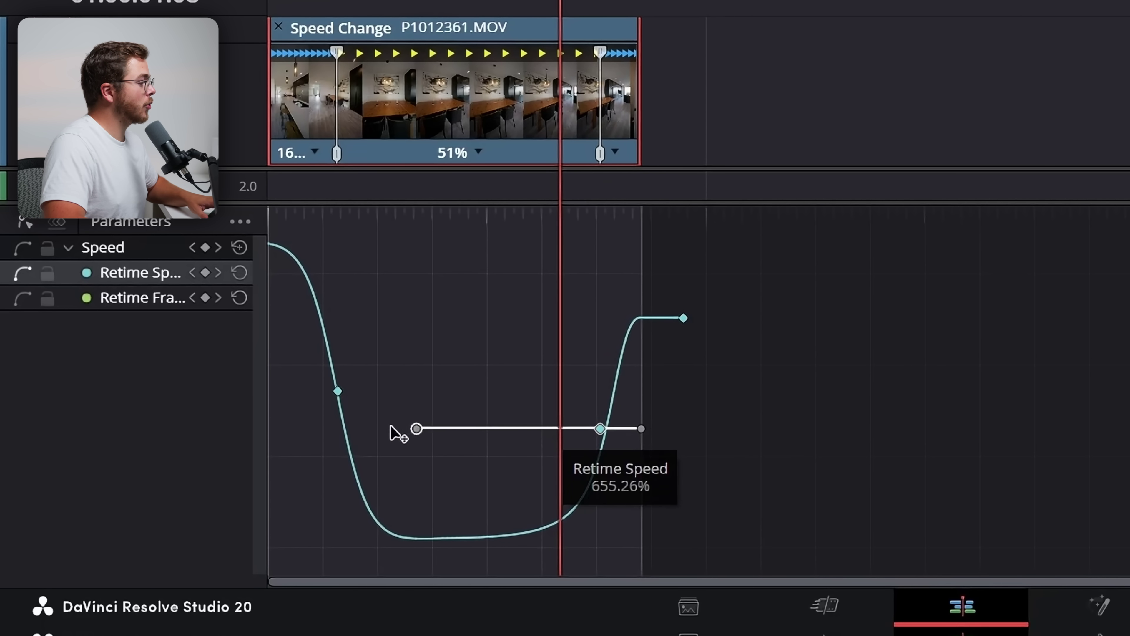
left_click(846, 398)
left_click_drag(385, 1, 450, 2)
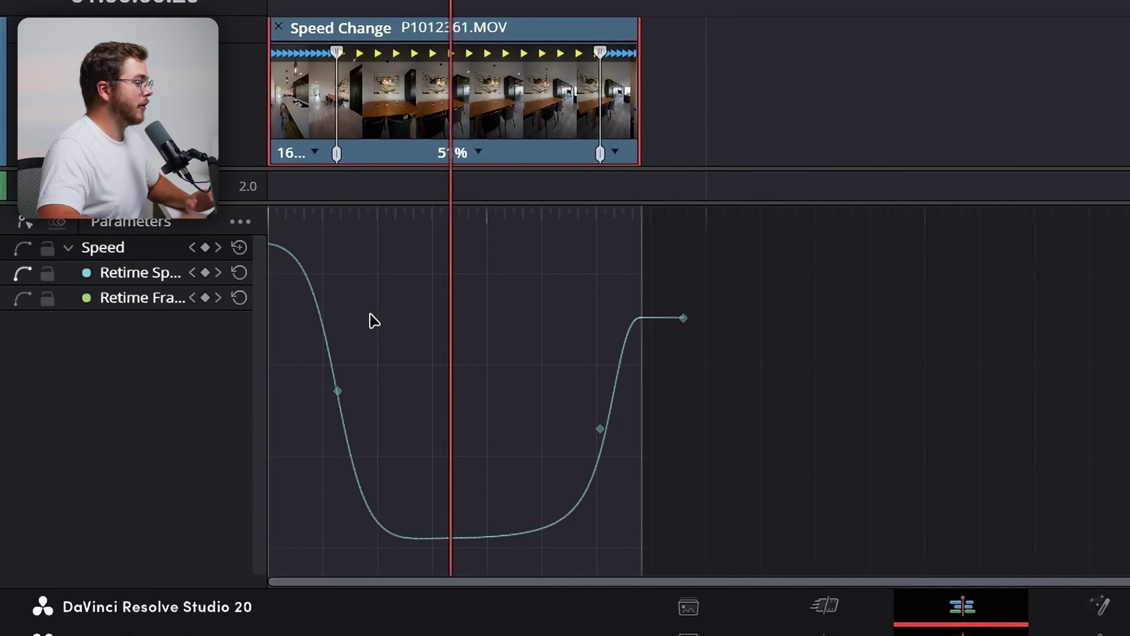
Lengthen the 51% section and adjust the first speed keyframe's ease handles on both sides.
left_click(337, 391)
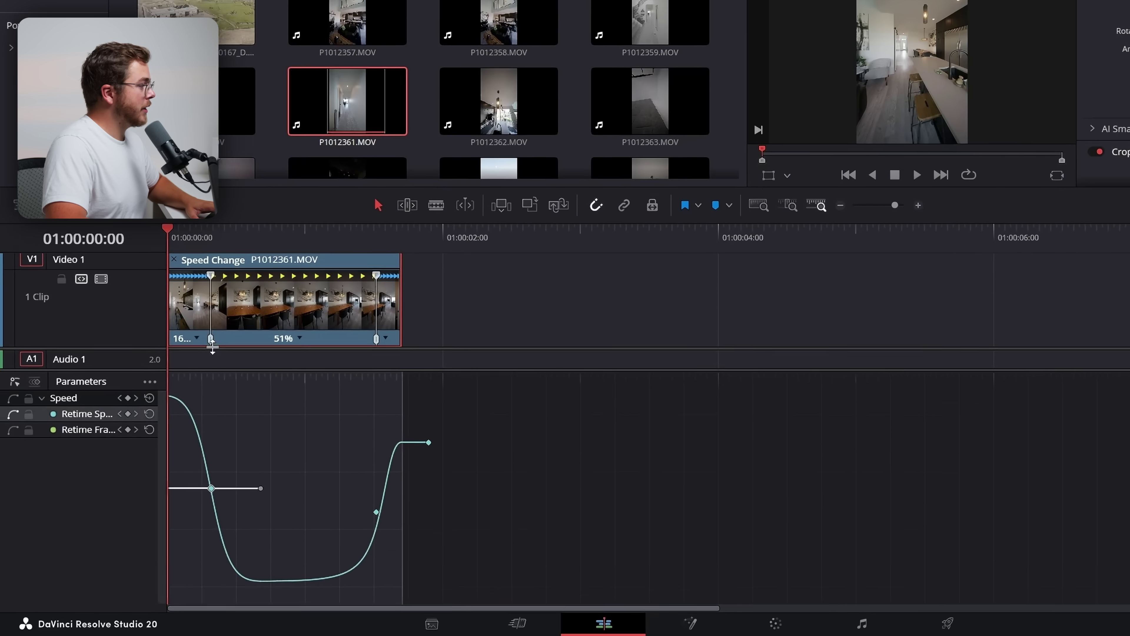
left_click_drag(212, 347, 205, 341)
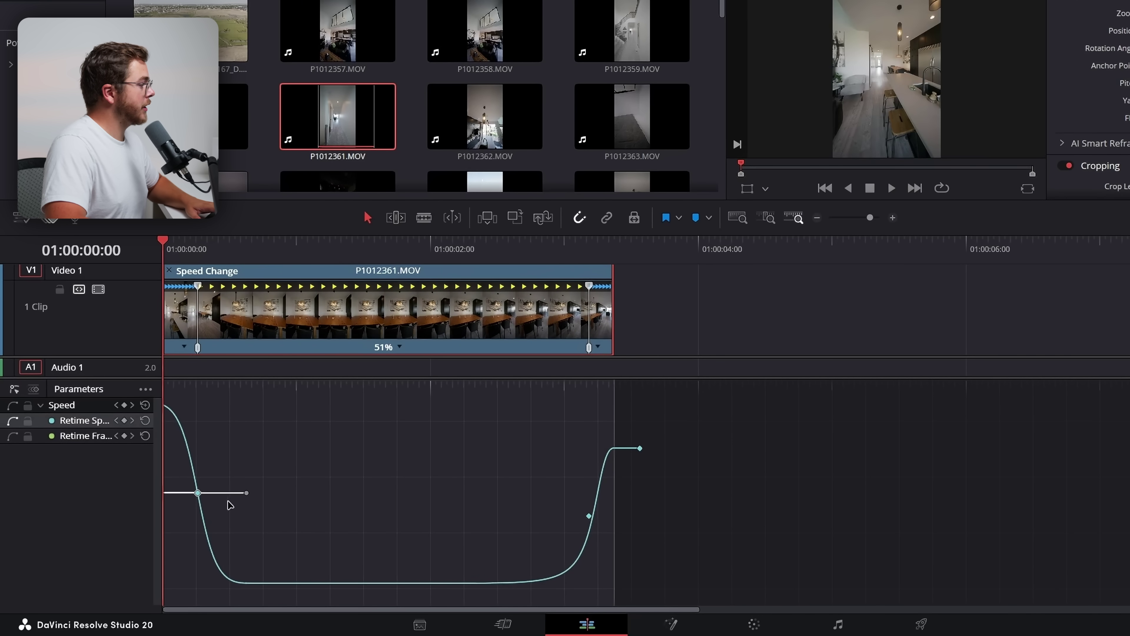
left_click_drag(248, 494, 476, 493)
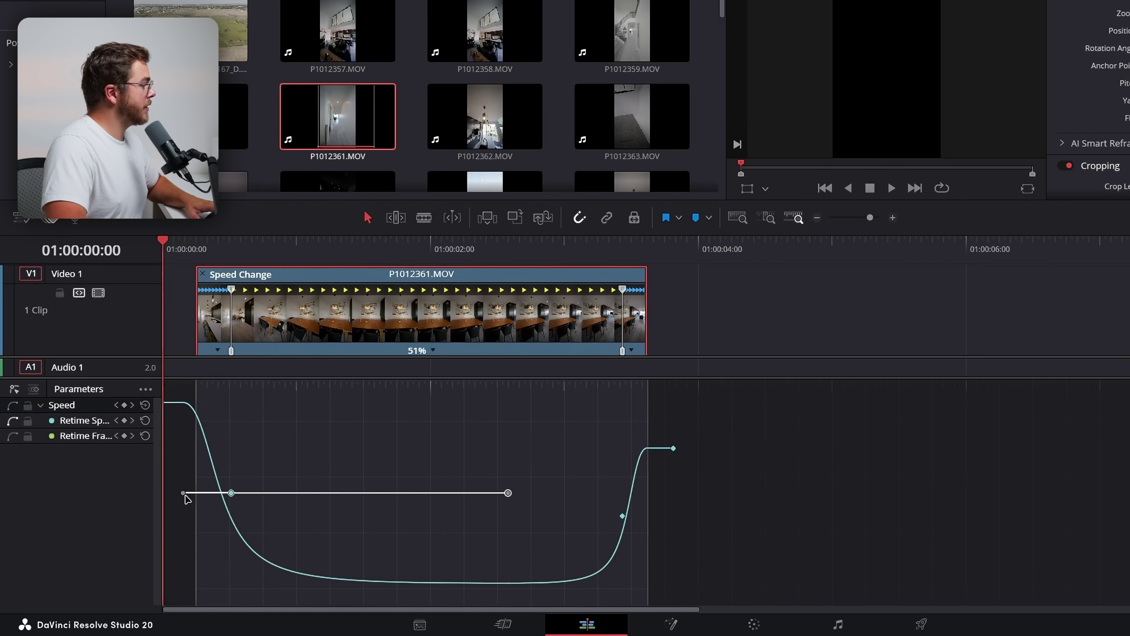
left_click_drag(185, 495, 215, 494)
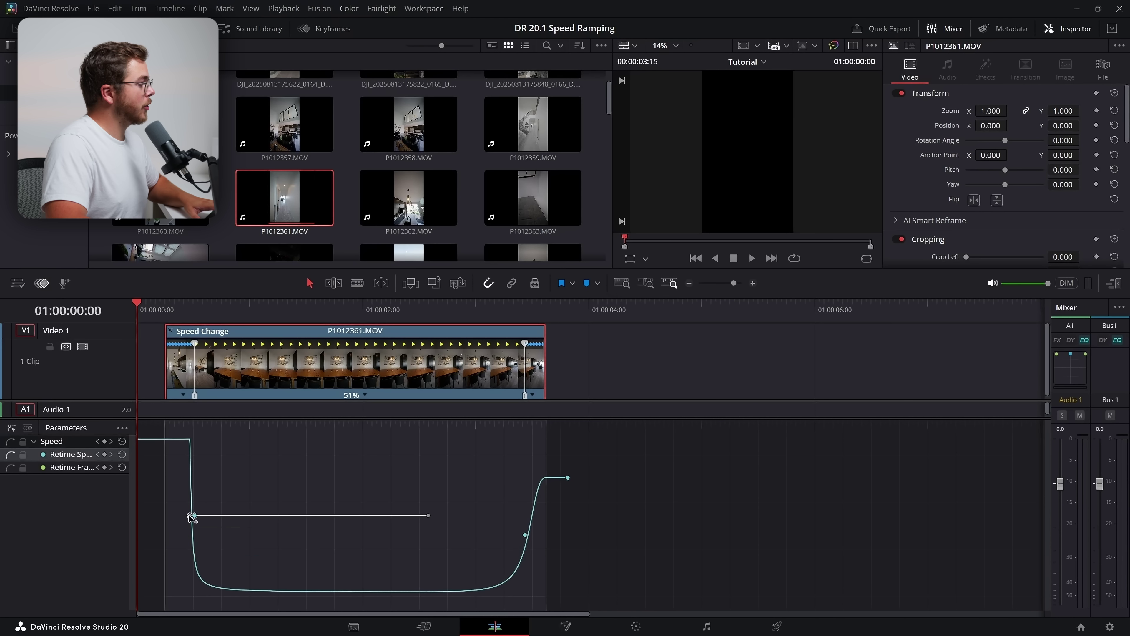
Start the 51% slowdown earlier, move the clip to 01:00:00:00, and play the ramp.
left_click_drag(188, 521, 171, 525)
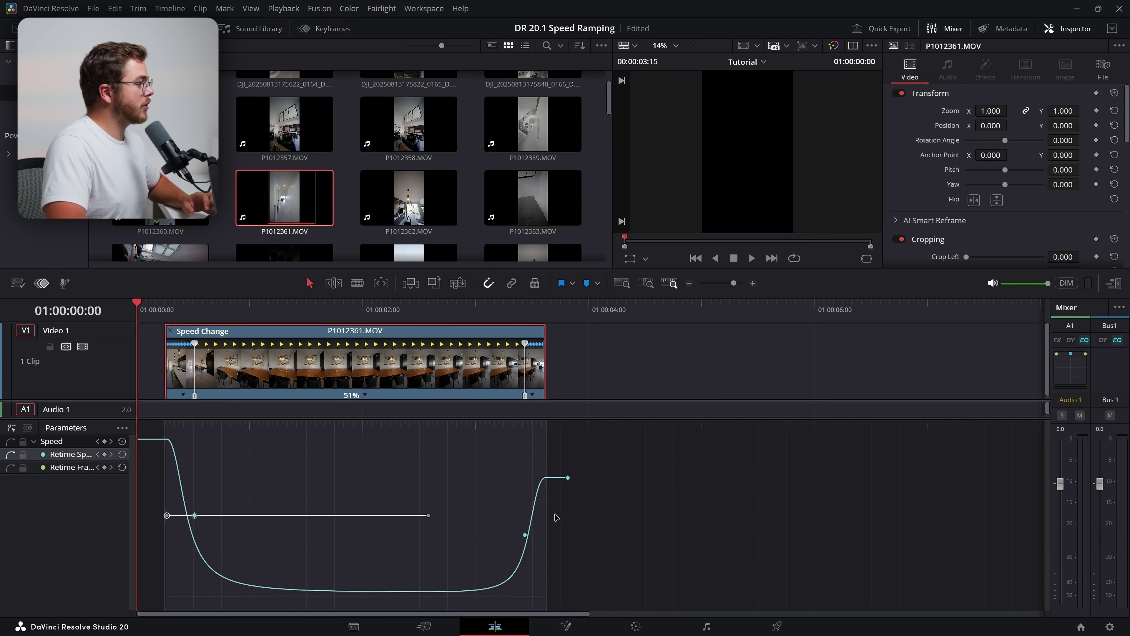
left_click_drag(225, 356, 197, 357)
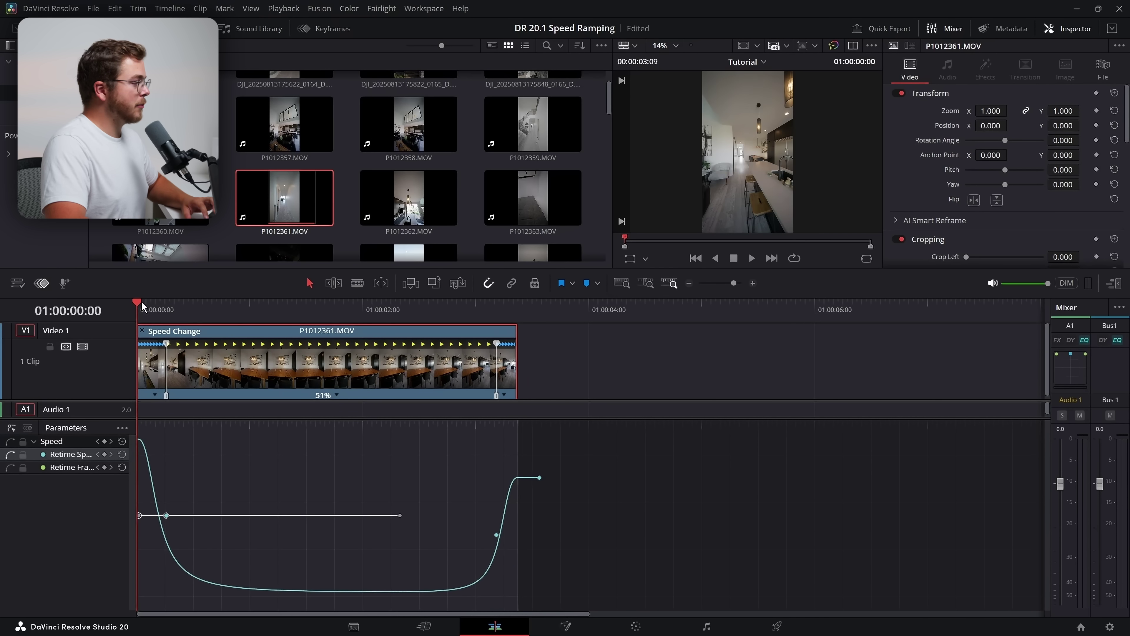
key("space")
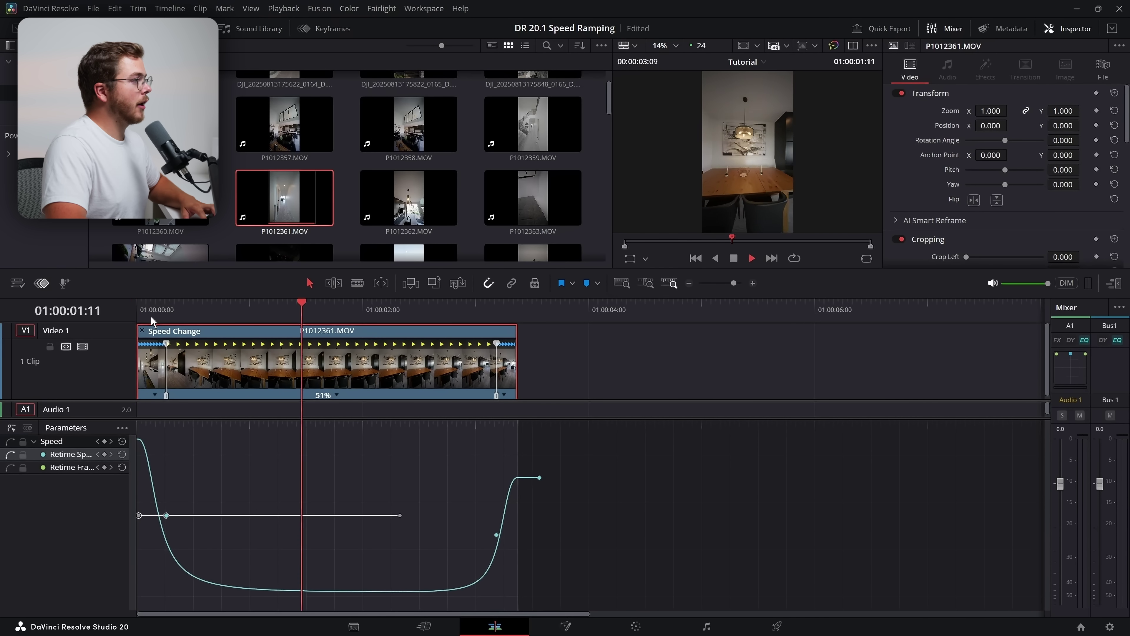
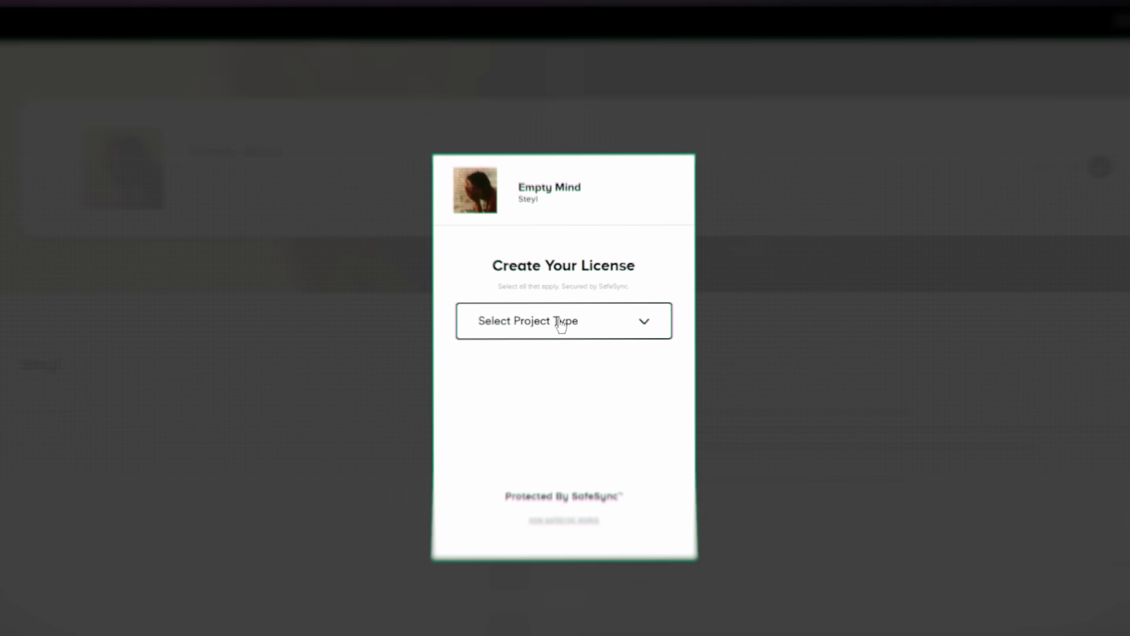
Choose Advertisement as the Empty Mind licence project type and filter Musicbed tracks by the bold mood.
left_click(561, 325)
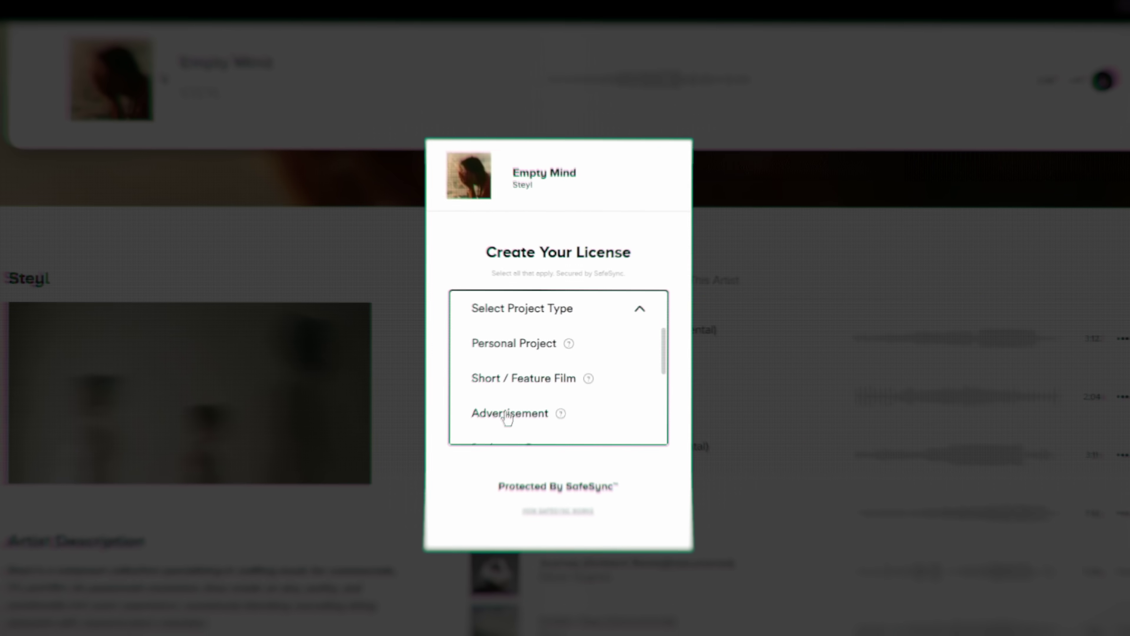
left_click(507, 415)
left_click(509, 356)
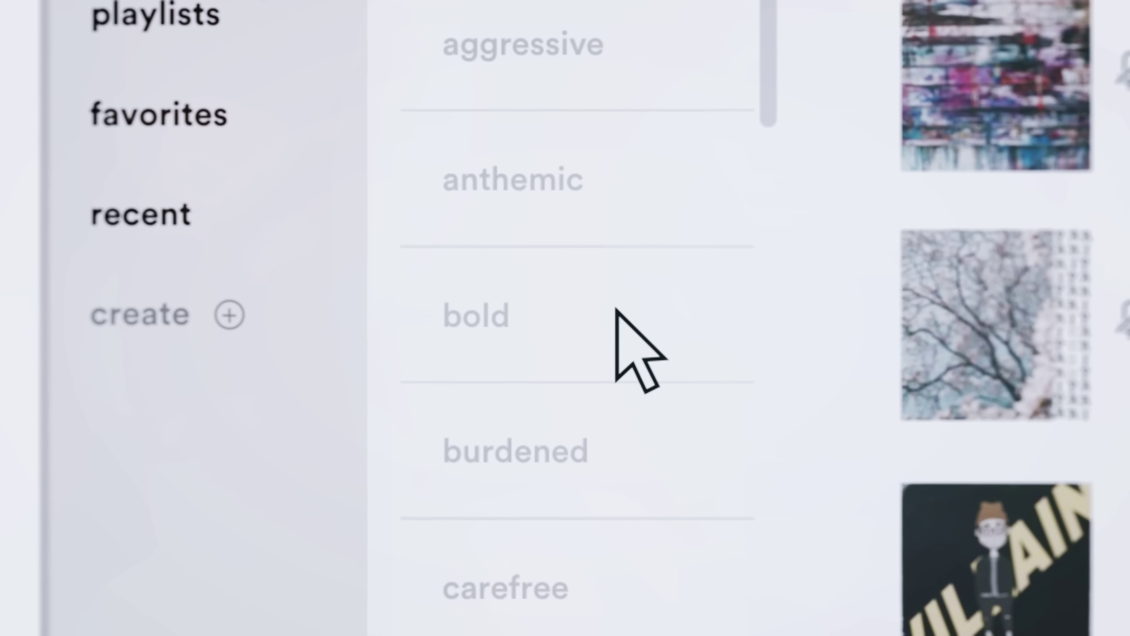
left_click(460, 377)
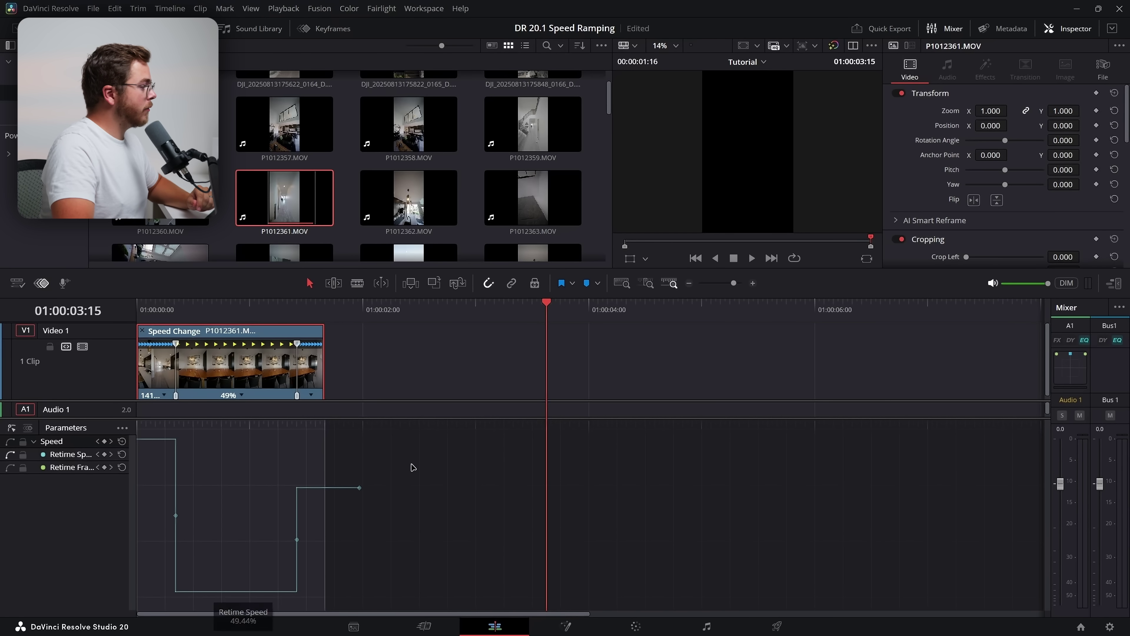
Apply Smooth interpolation to both P1012361.MOV speed keyframes and drag the second keyframe's left ease handle further left.
left_click_drag(377, 451, 161, 568)
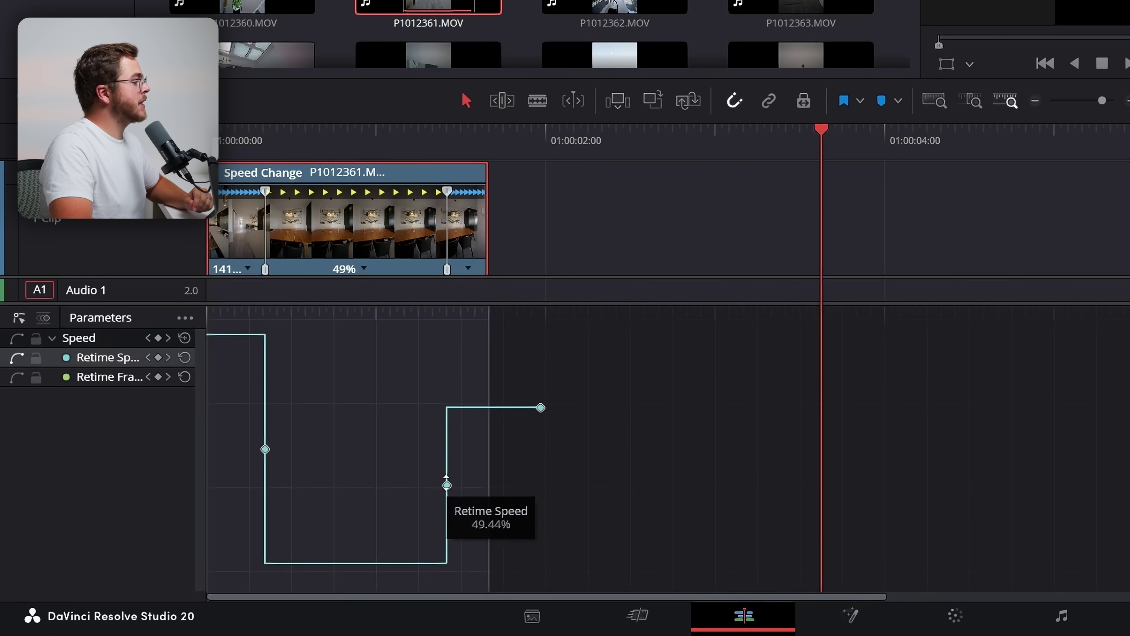
left_click(446, 484)
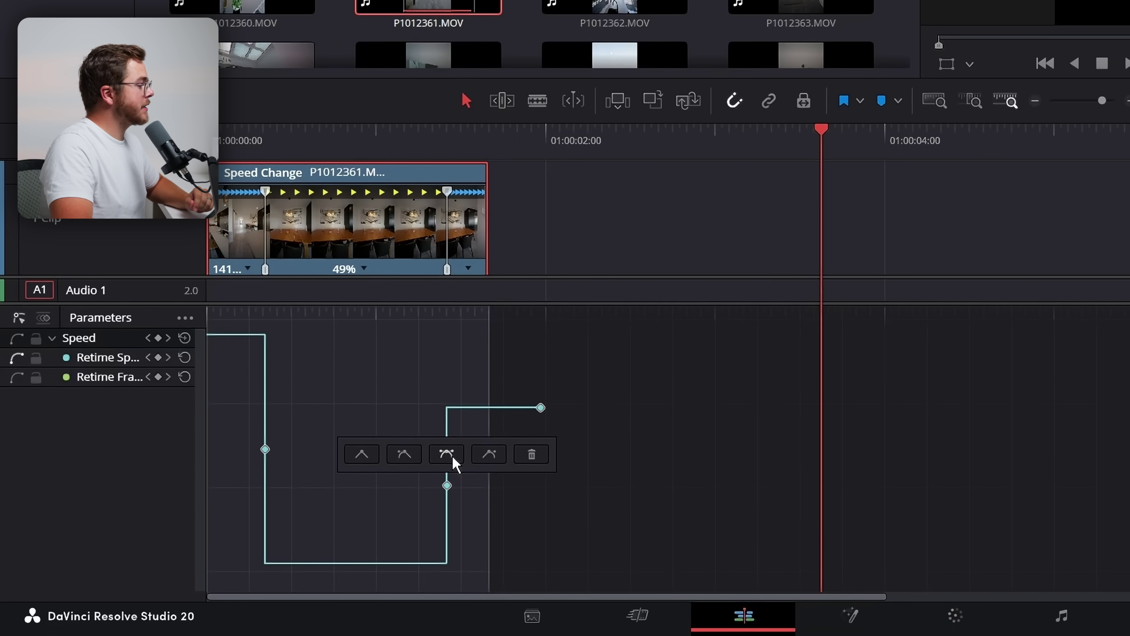
left_click(453, 457)
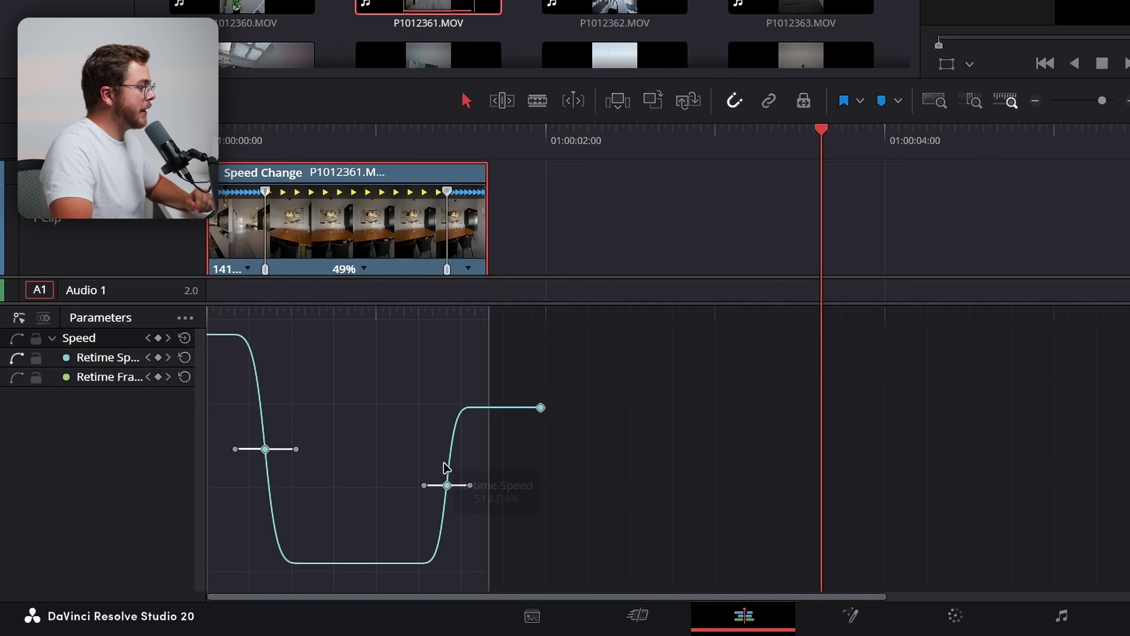
left_click_drag(424, 486, 322, 489)
key("ctrl+z")
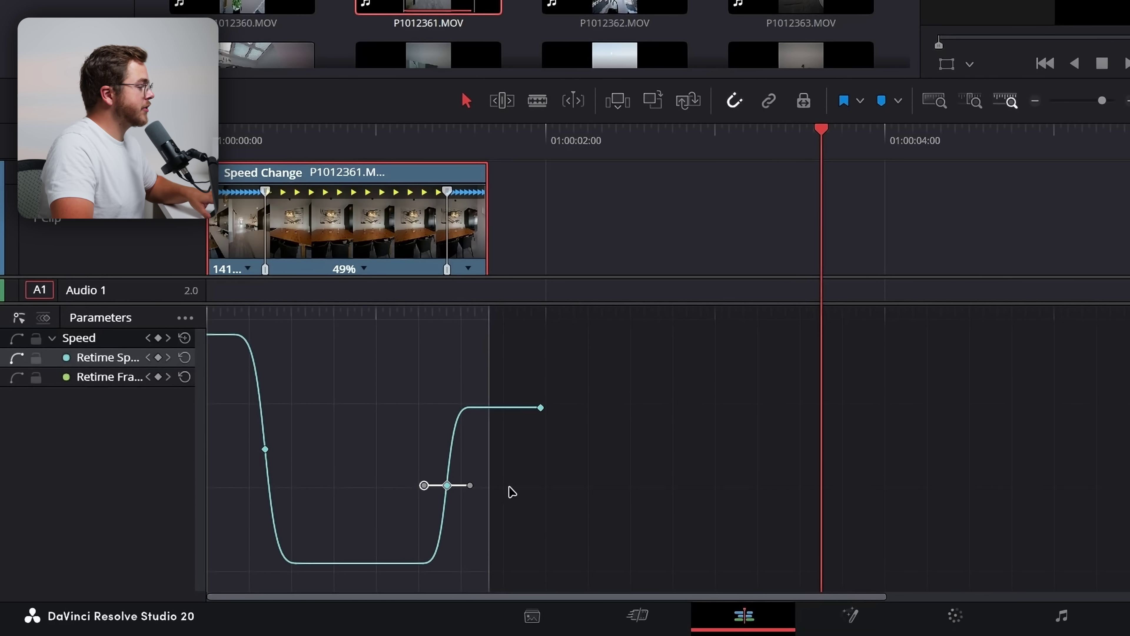
left_click_drag(423, 489, 260, 493)
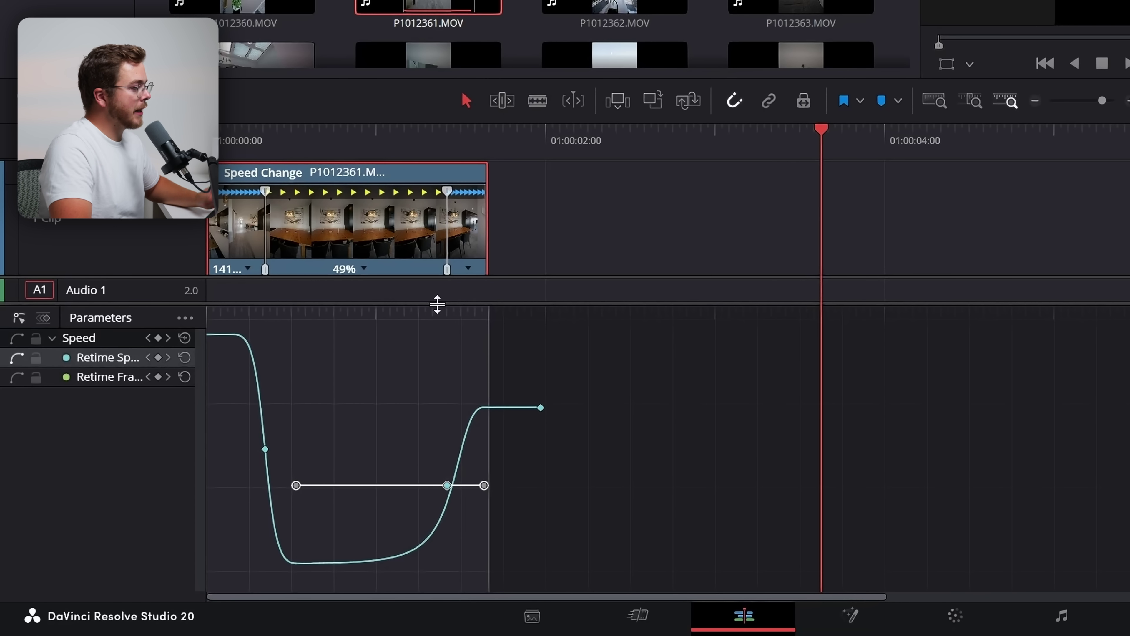
left_click(265, 449)
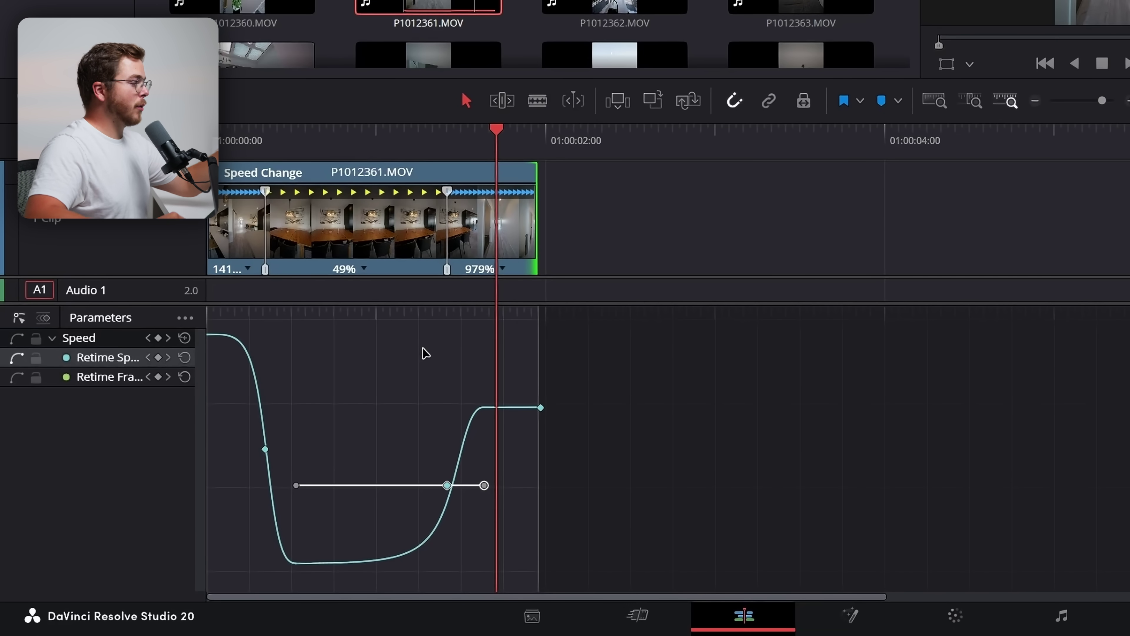
Reselect and deselect the speed keyframes to check the eased 49% to 979% curve.
left_click_drag(344, 406, 248, 476)
left_click(265, 450)
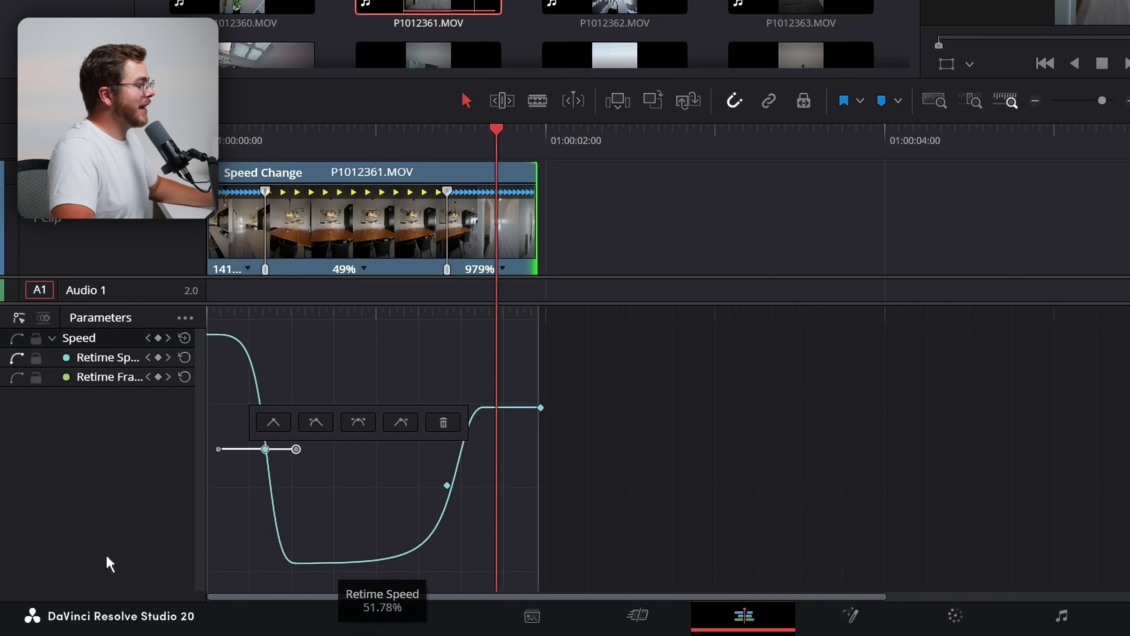
mouse_move(529, 409)
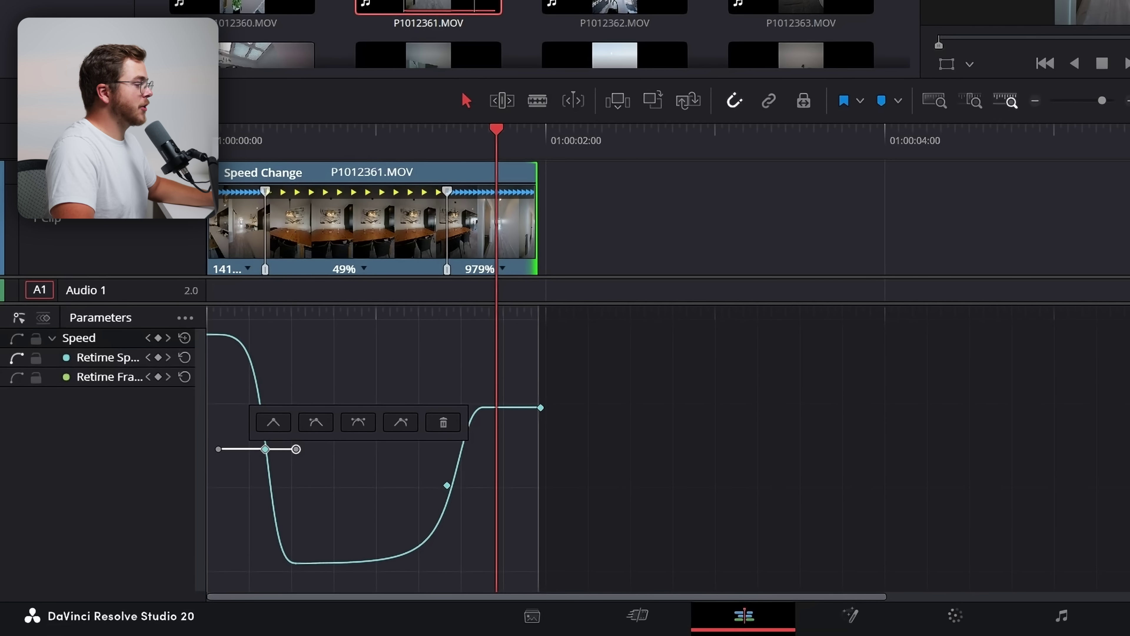
left_click(228, 389)
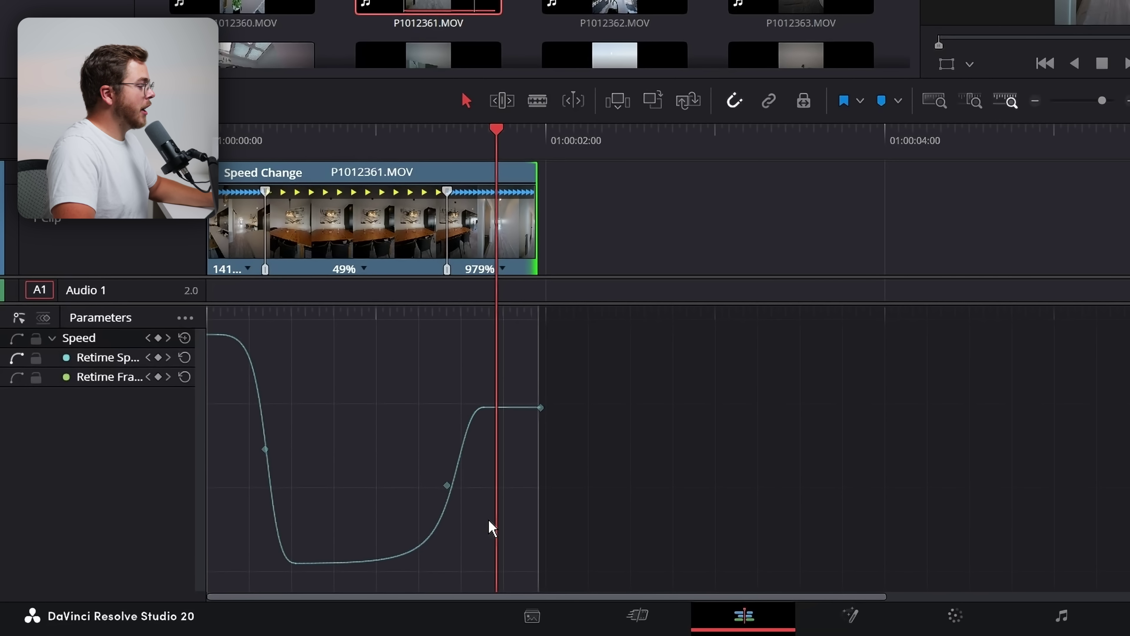
left_click(446, 485)
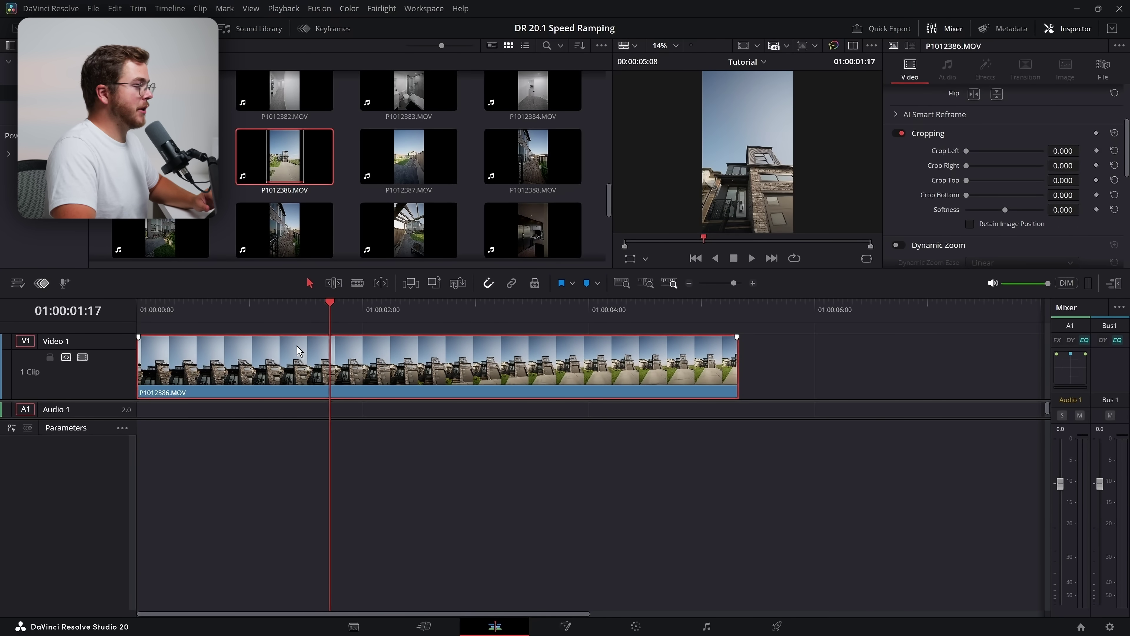
Add a speed point on P1012386.MOV near its start for a fast opening, then stretch the clip to slow the rest to 50%.
left_click_drag(332, 313, 584, 368)
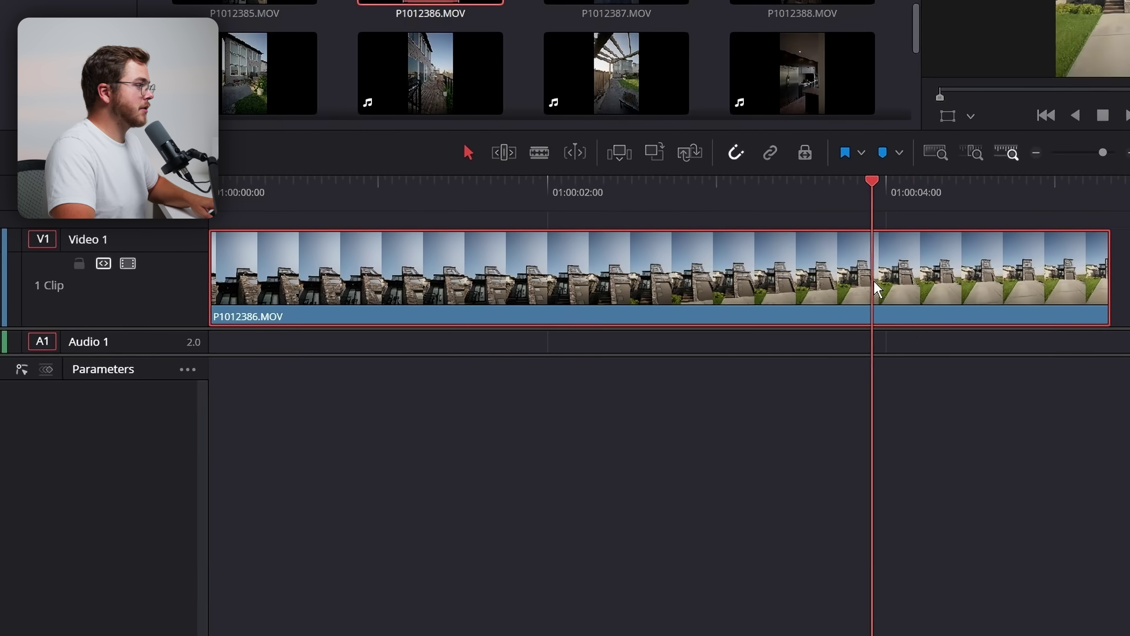
left_click_drag(873, 281, 933, 289)
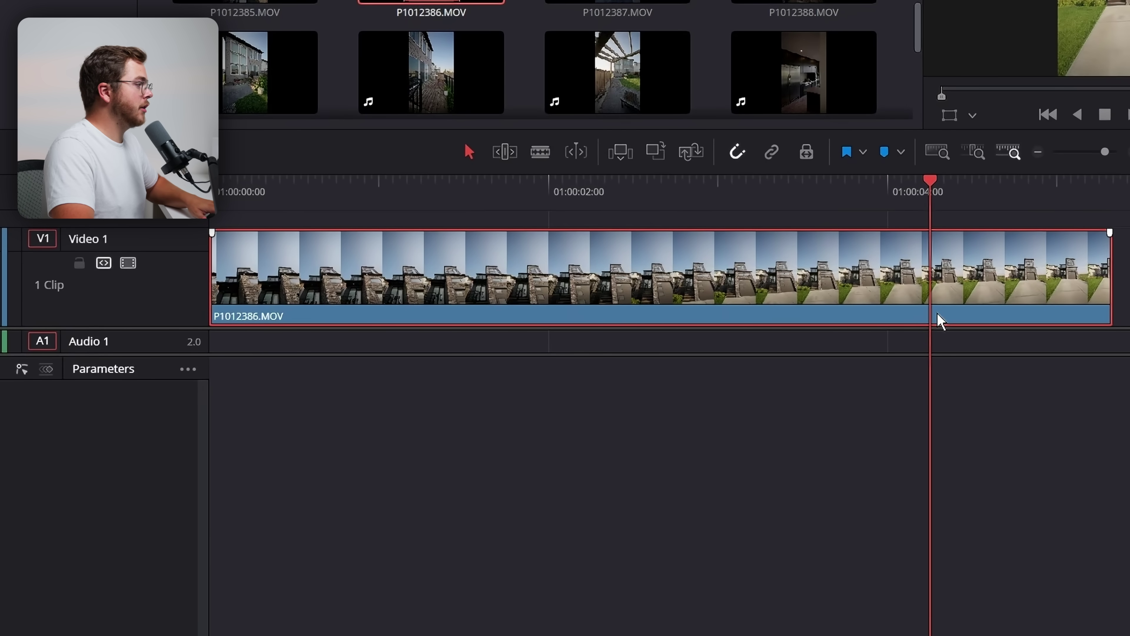
key("ctrl+r")
left_click(673, 318)
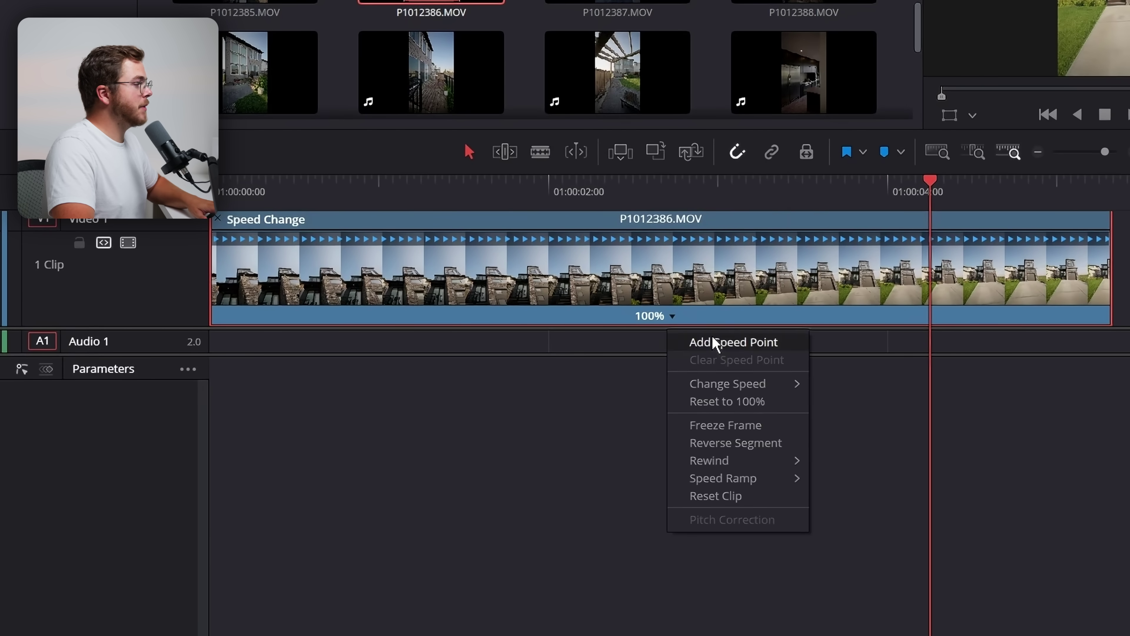
left_click(717, 339)
left_click_drag(928, 243, 253, 290)
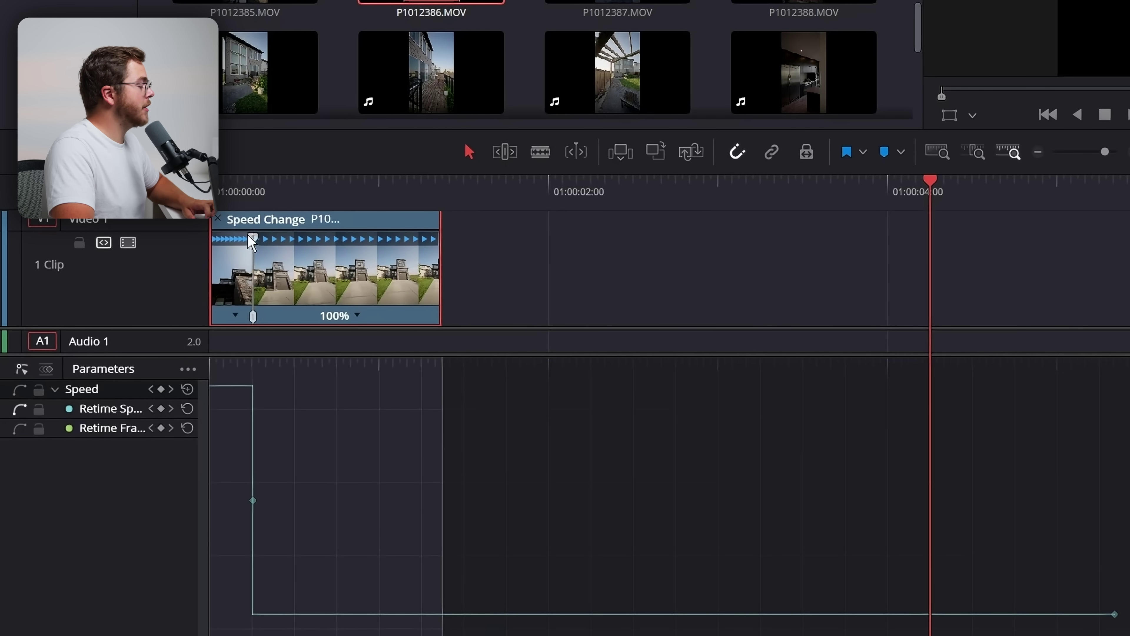
left_click_drag(437, 236, 610, 253)
Preview from the start and add a second speed point inside the 50% section.
left_click_drag(222, 190, 198, 240)
left_click_drag(218, 196, 454, 237)
left_click(439, 315)
left_click(449, 339)
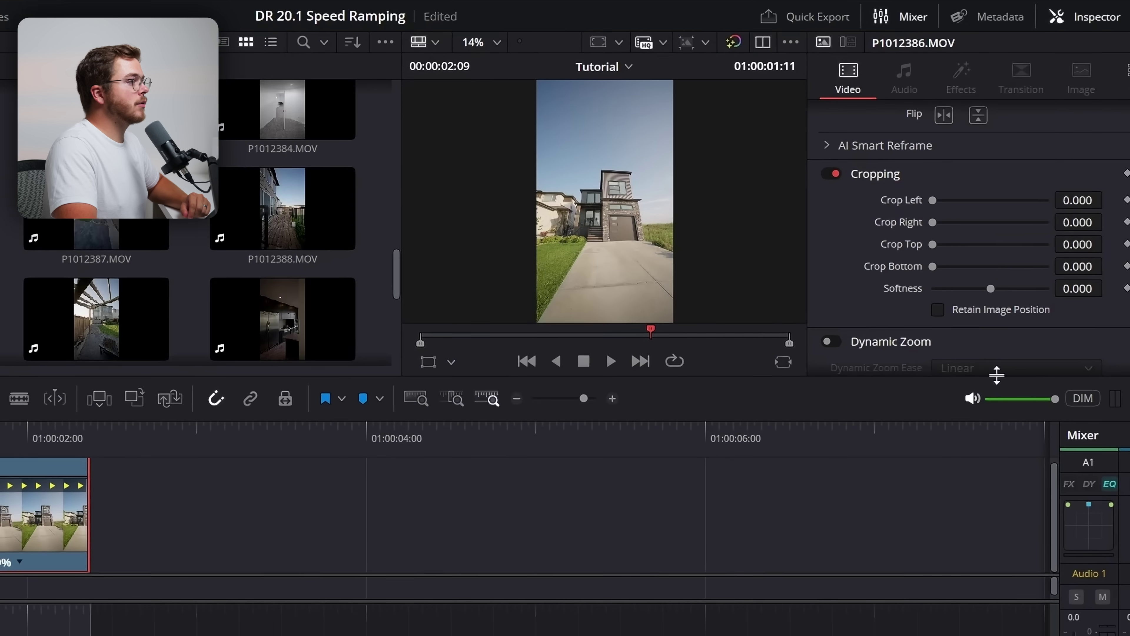
Reverse the last section to -50% under the Inspector's Speed Change and lengthen it past ten seconds.
scroll(866, 290, "down", 3)
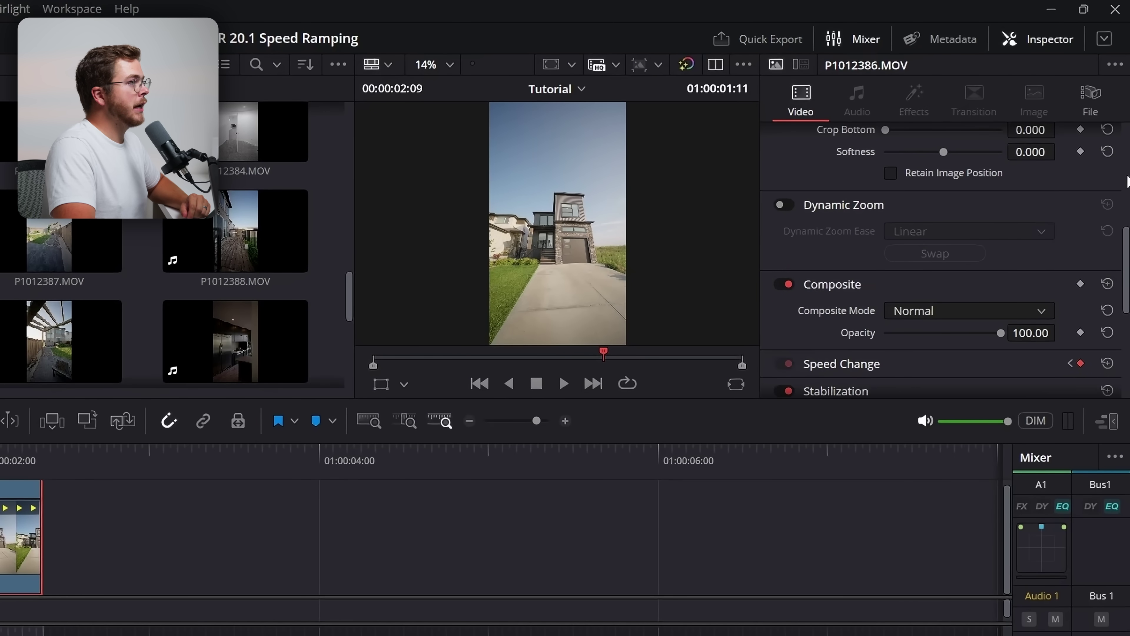
left_click(1038, 41)
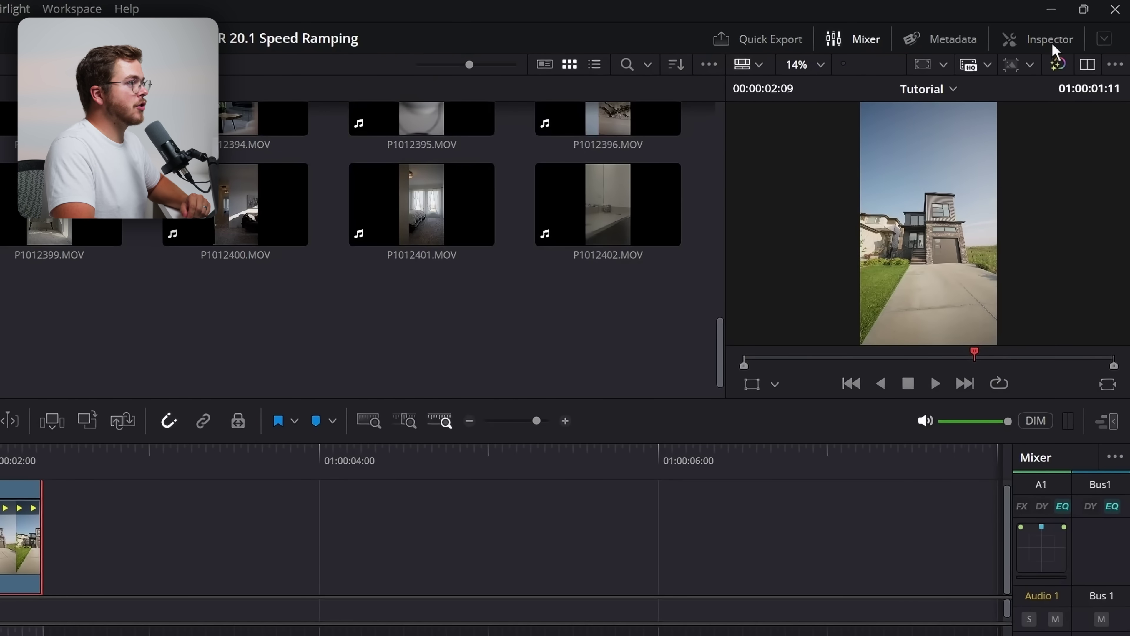
left_click(1053, 45)
scroll(923, 296, "down", 2)
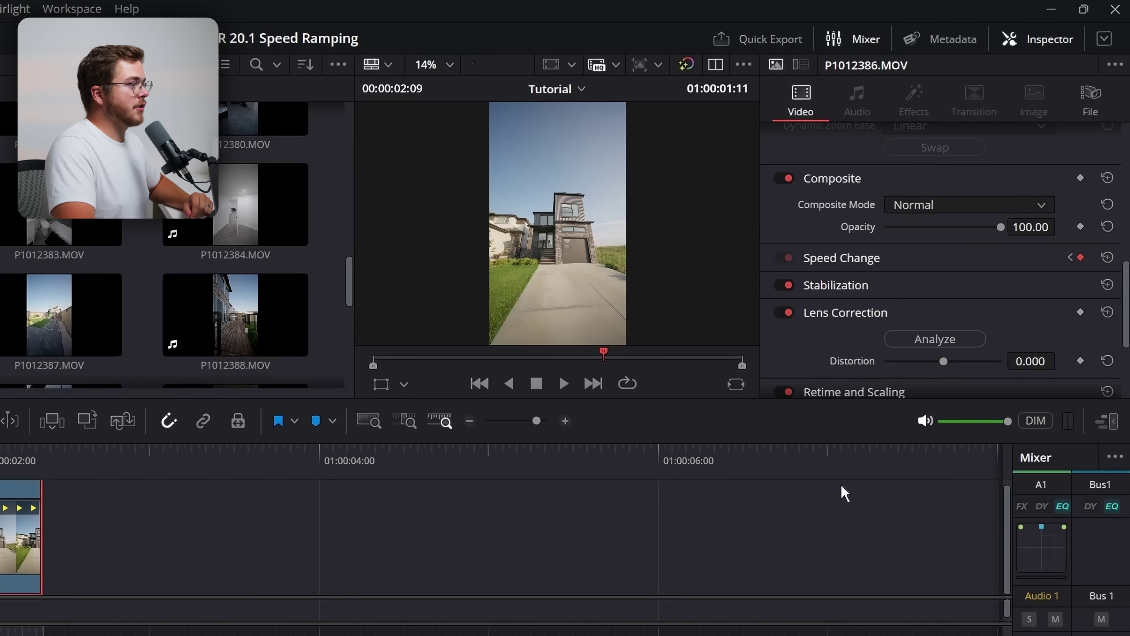
left_click(872, 250)
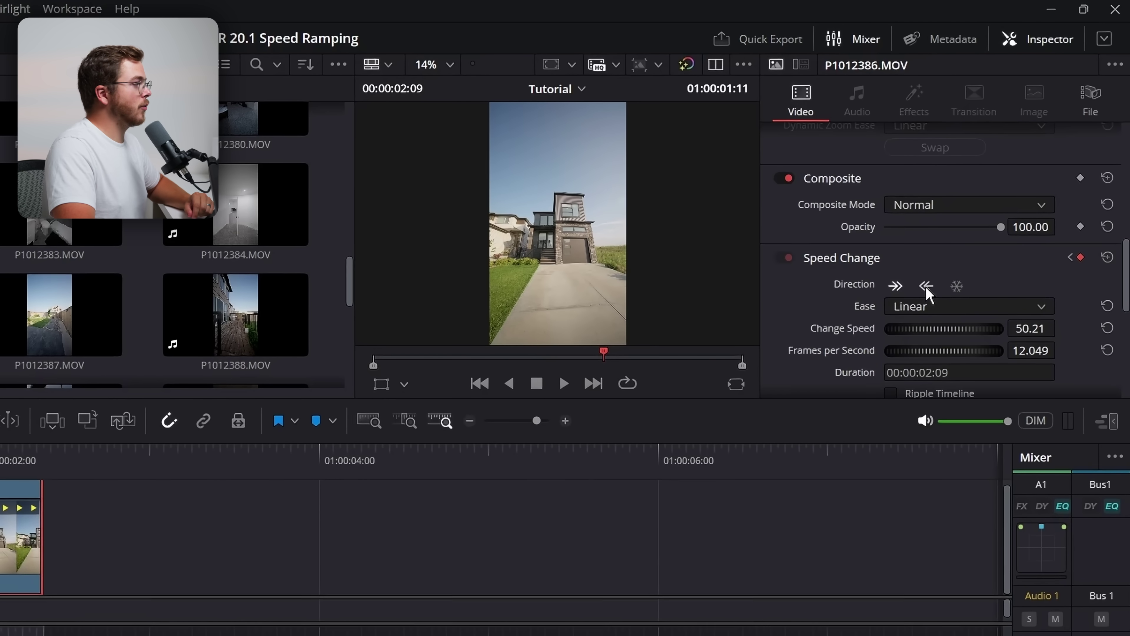
left_click(928, 289)
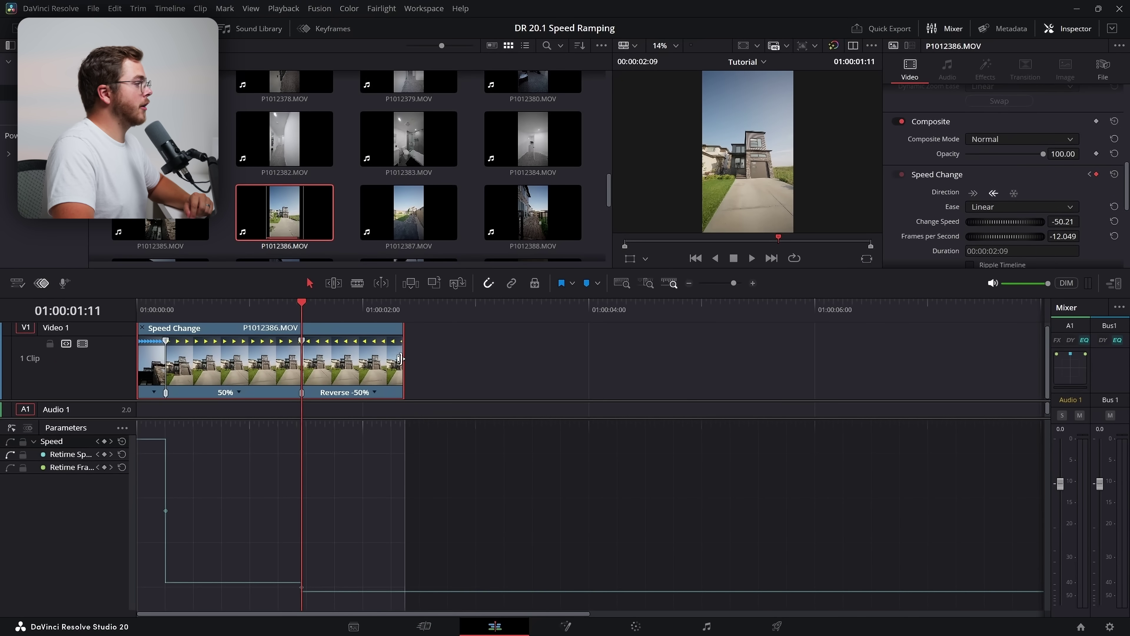
left_click_drag(400, 359, 823, 374)
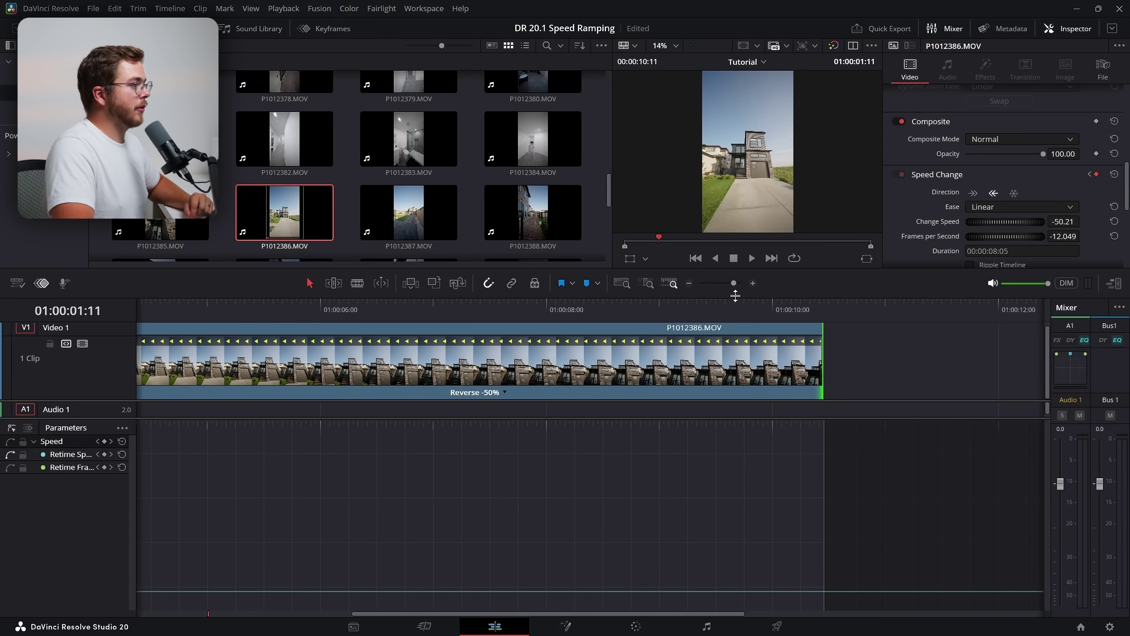
Shorten the reversed ending to under two seconds so it runs at -1474%, and select both speed keyframes.
left_click(689, 283)
left_click_drag(950, 269, 338, 299)
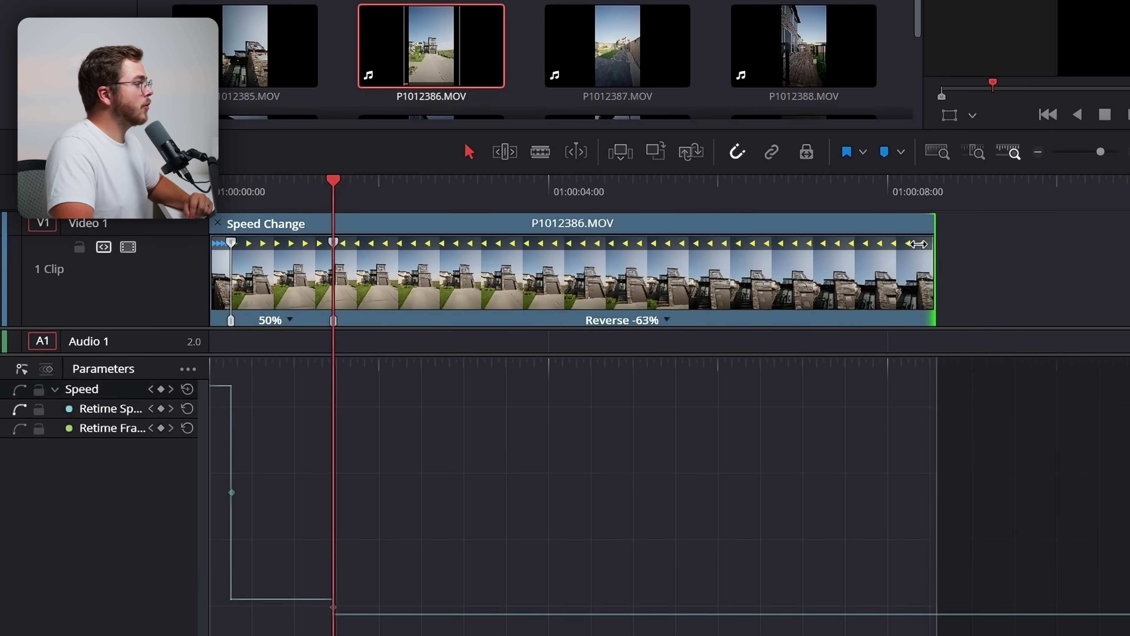
left_click_drag(389, 262, 376, 262)
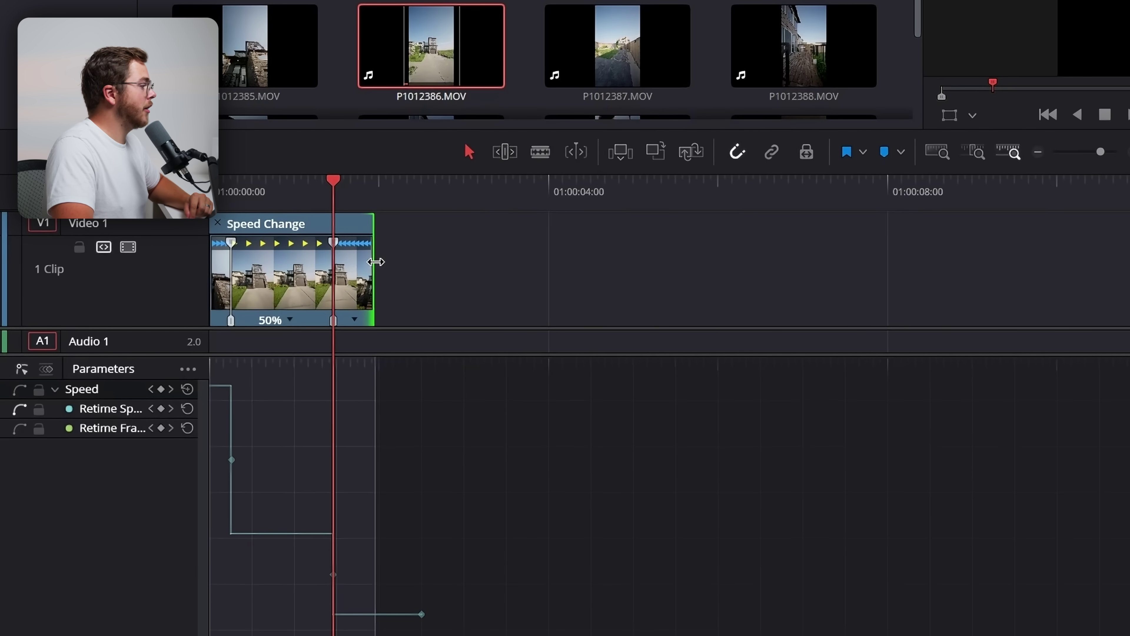
key("ctrl+equal")
key("ctrl+equal")
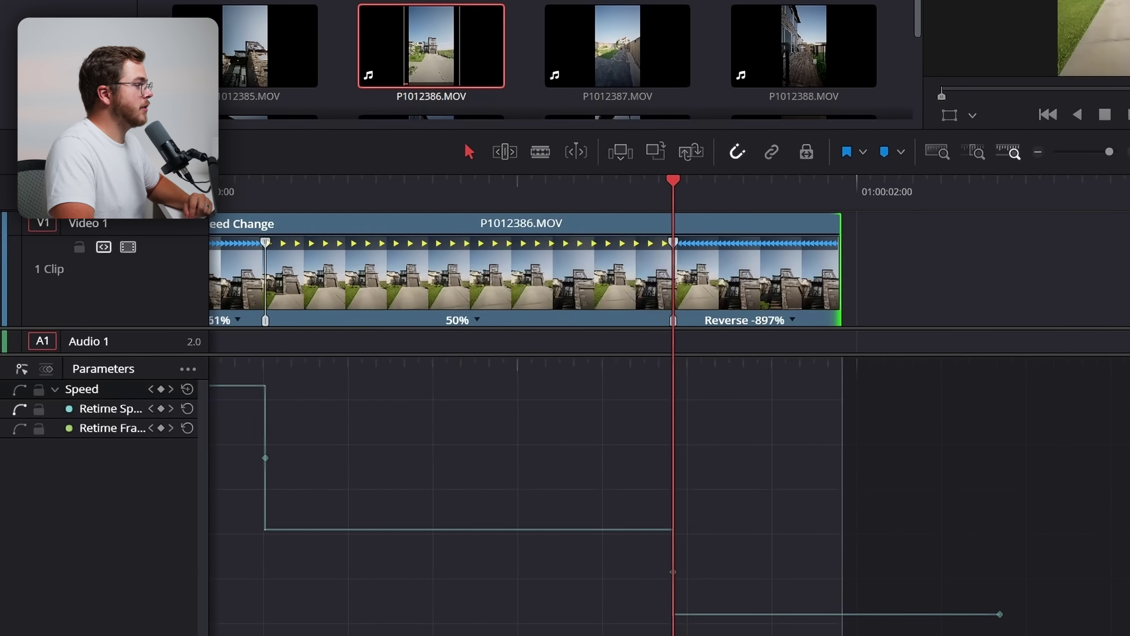
left_click_drag(839, 234, 777, 257)
left_click_drag(804, 480, 839, 481)
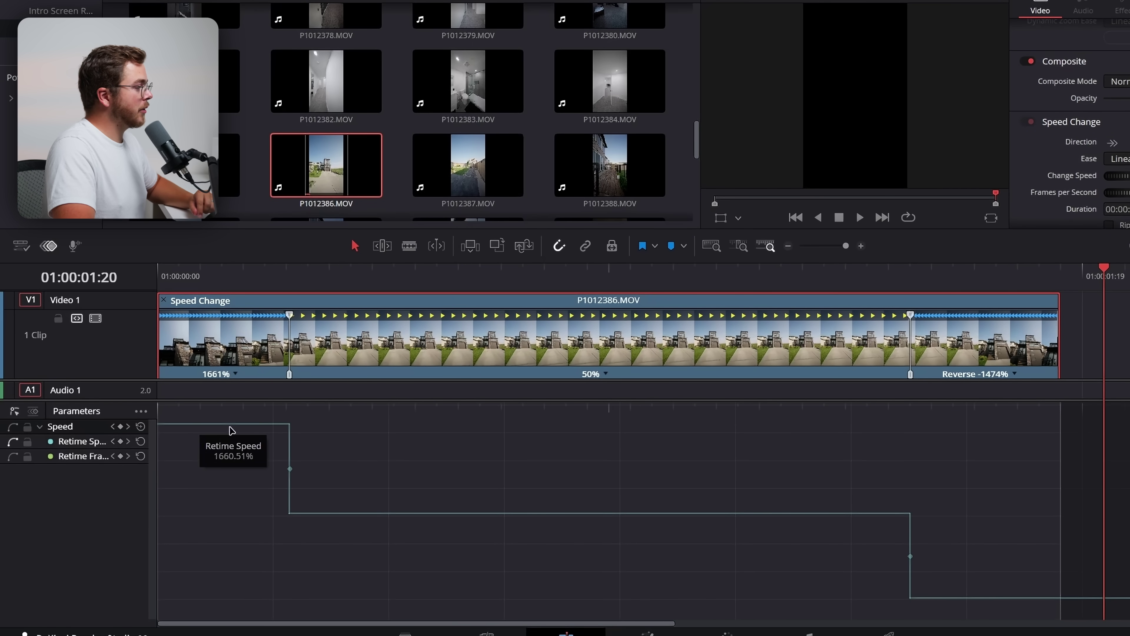
left_click_drag(959, 450, 195, 591)
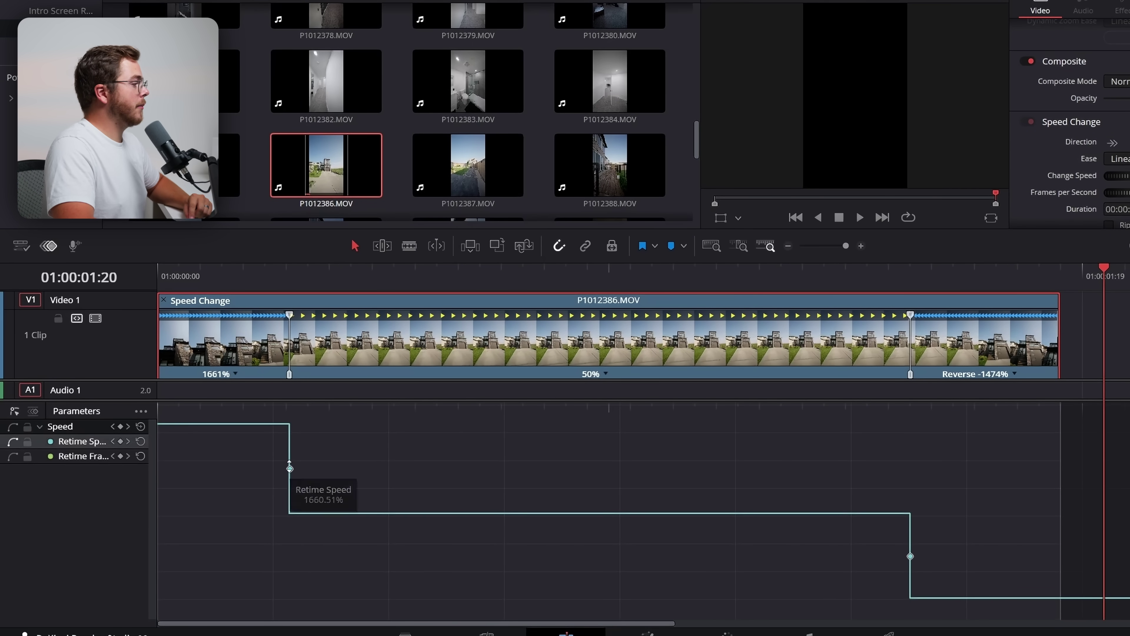
Make both P1012386.MOV speed keyframes smooth and widen each keyframe's ease handles.
left_click(295, 444)
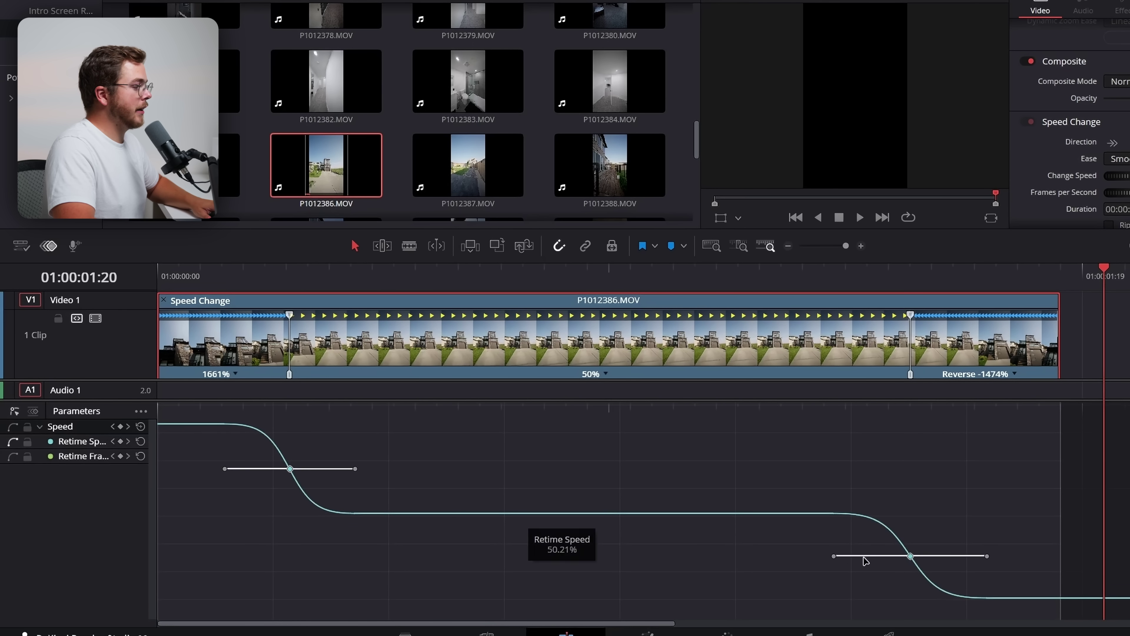
left_click_drag(834, 556, 370, 554)
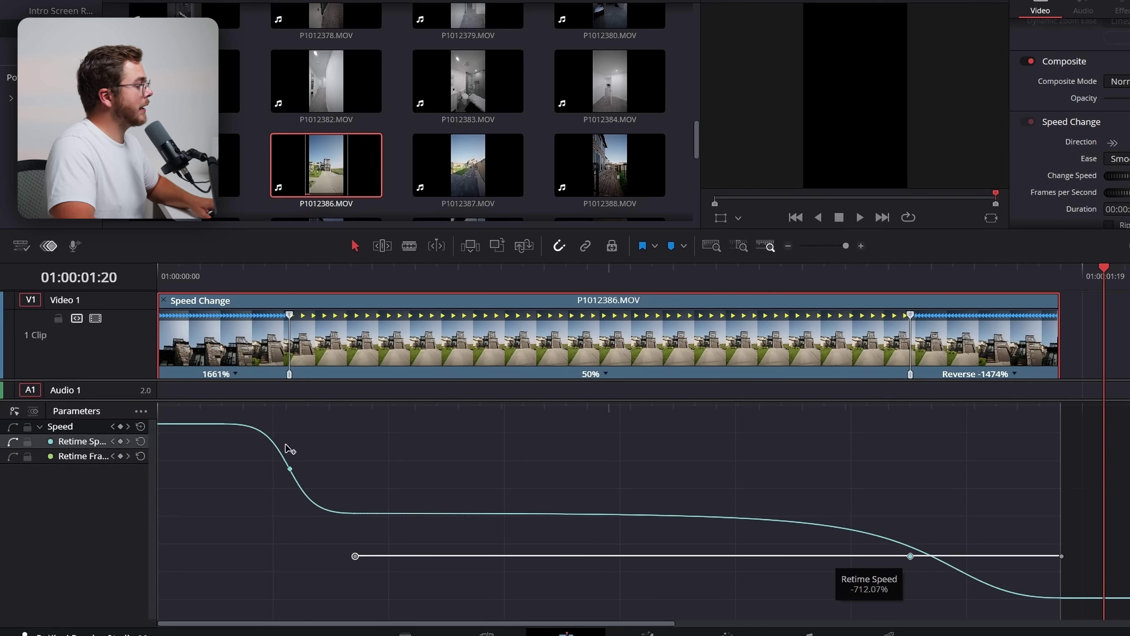
left_click_drag(380, 548, 597, 561)
left_click(290, 469)
left_click_drag(359, 470, 593, 474)
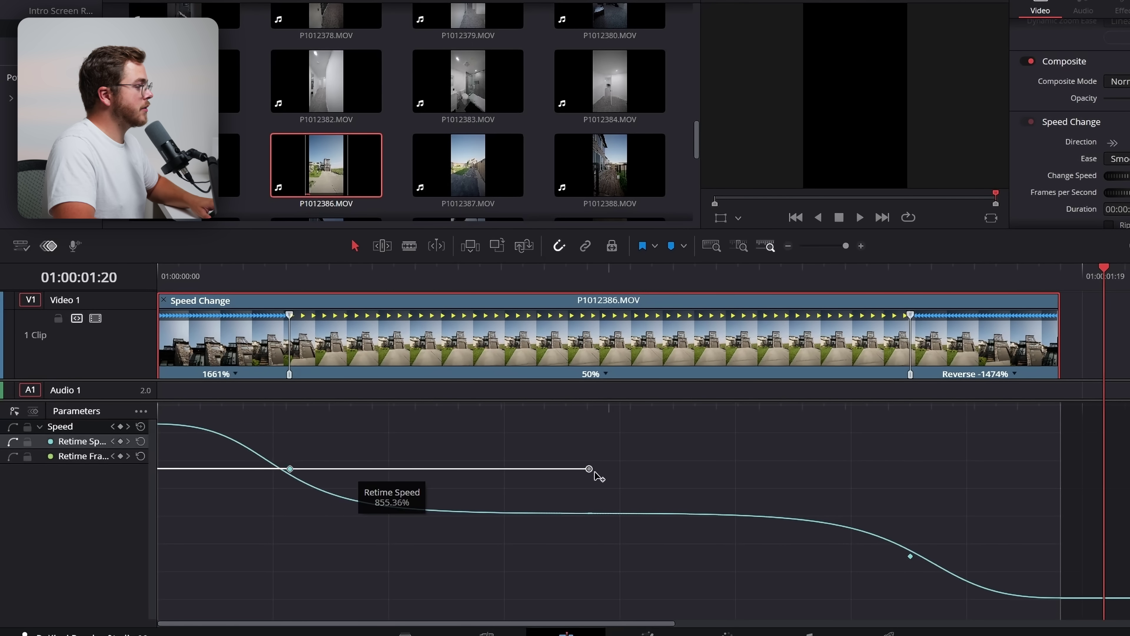
Zoom the timeline out and play the ramped clip from its start.
left_click(788, 246)
key("Home")
key("space")
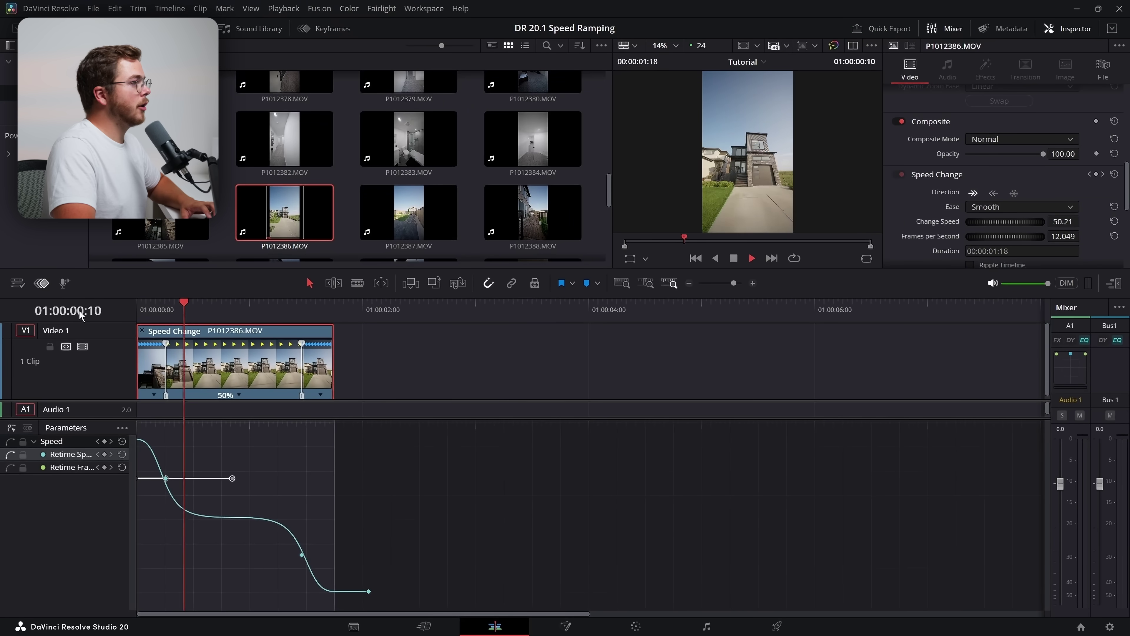
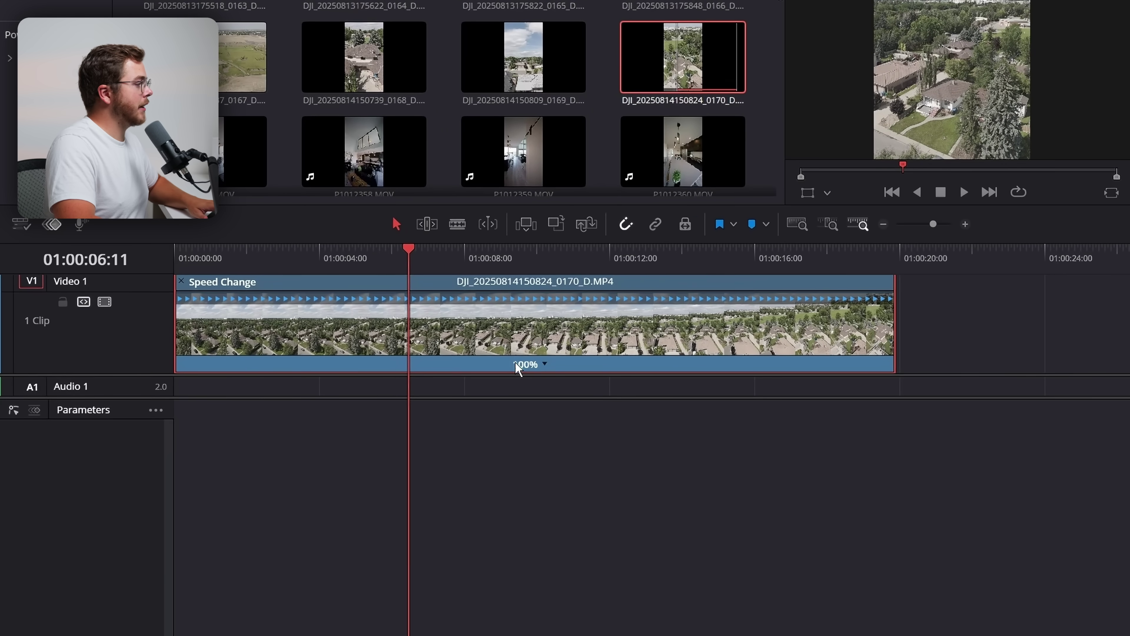
Bring up the retime speed controls on the drone clip's single 100% section.
left_click(498, 376)
Shorten the opening section to speed it up and add a speed point about two seconds in.
left_click(535, 396)
left_click_drag(369, 315, 194, 309)
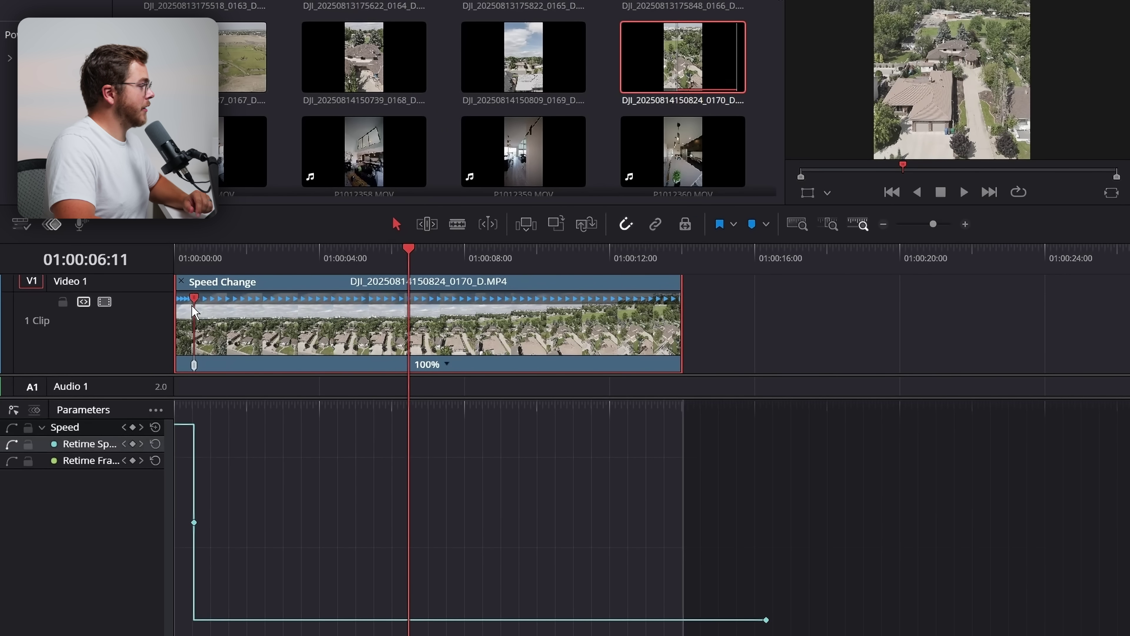
left_click_drag(202, 258, 309, 296)
left_click(445, 366)
left_click(482, 384)
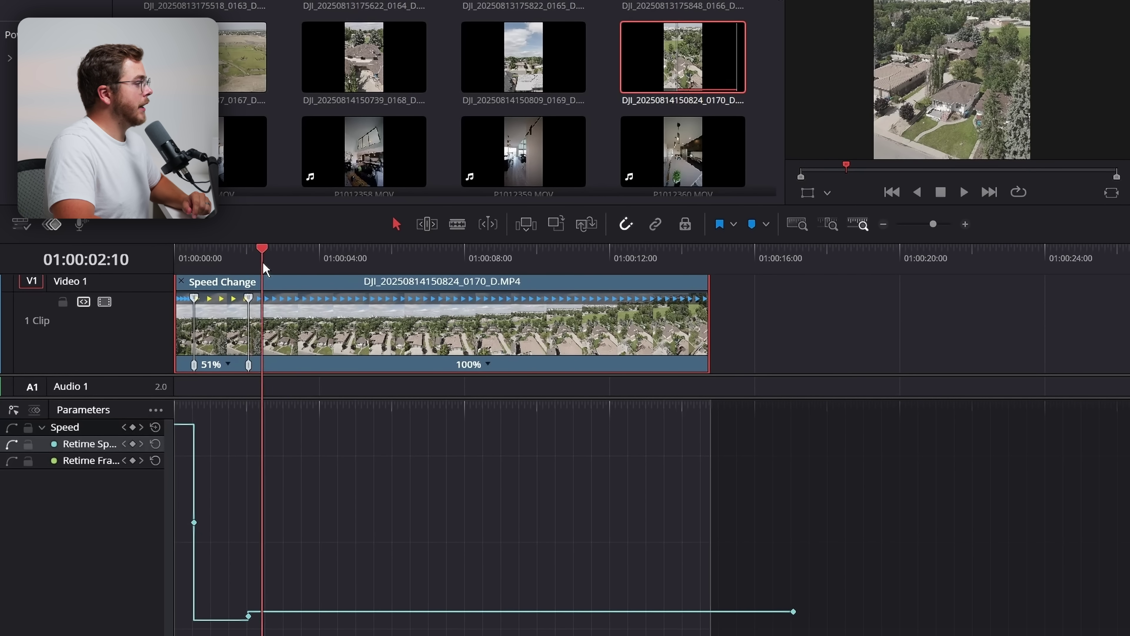
Add a speed point at ten seconds and play the ramp from the start.
left_click_drag(265, 270, 271, 299)
left_click(488, 364)
left_click(516, 383)
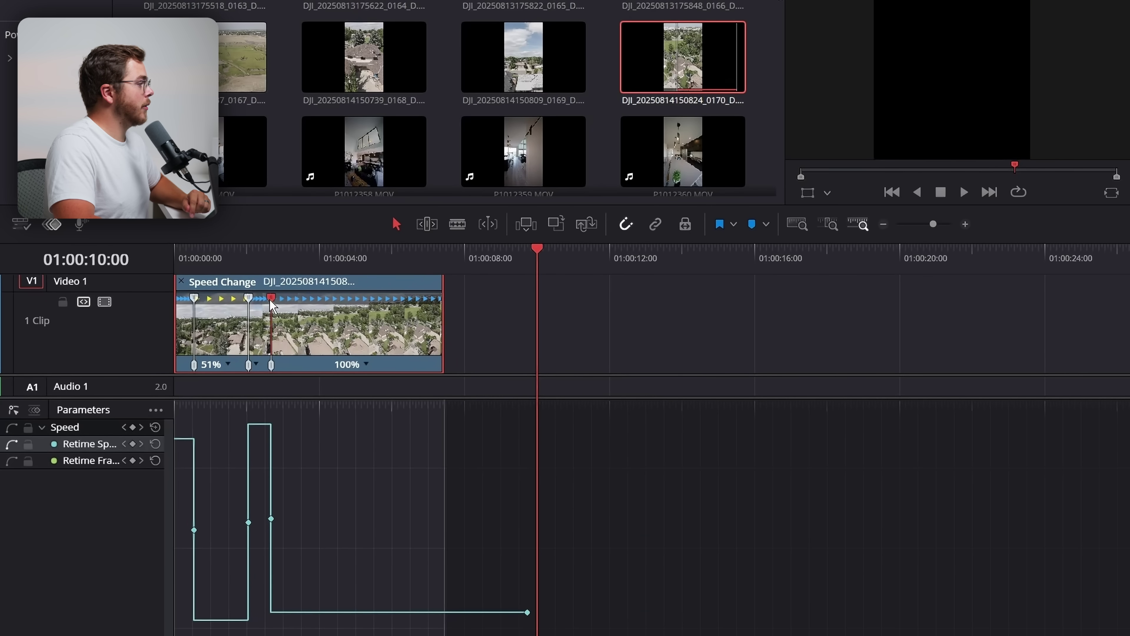
key("Home")
key("space")
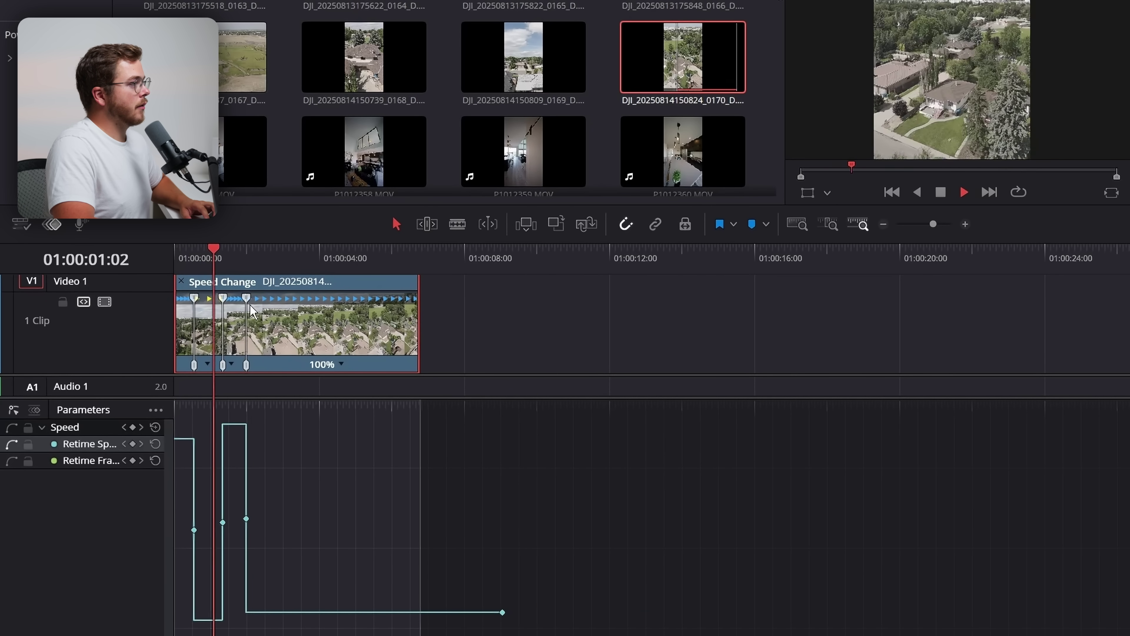
key("space")
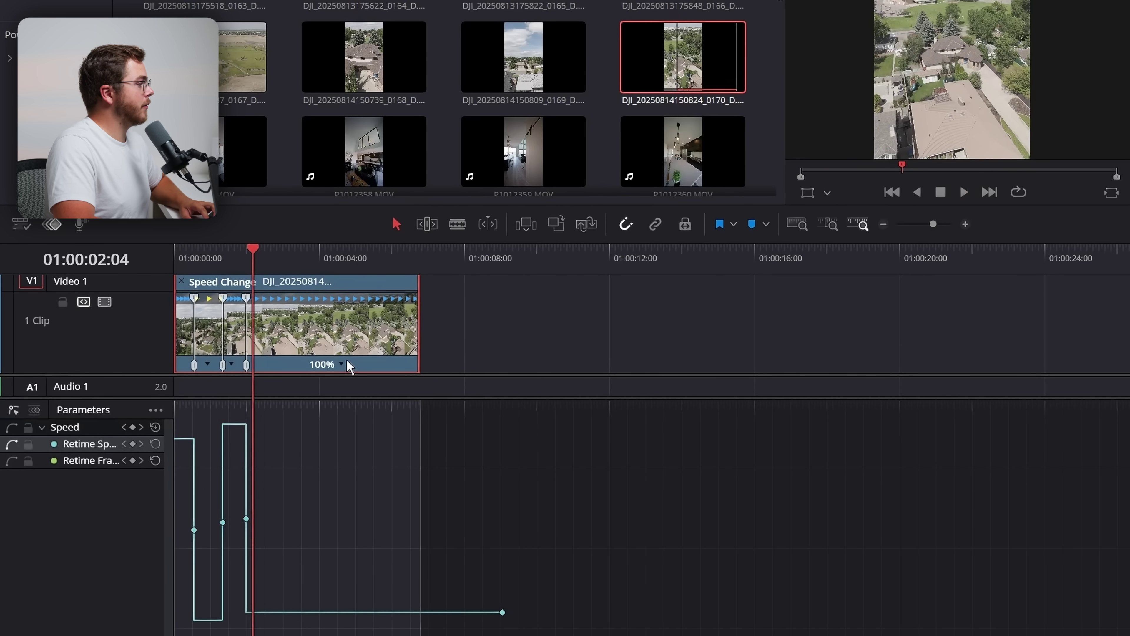
Add another speed point and slow the new section to 50%.
left_click(348, 365)
left_click(376, 386)
left_click(965, 223)
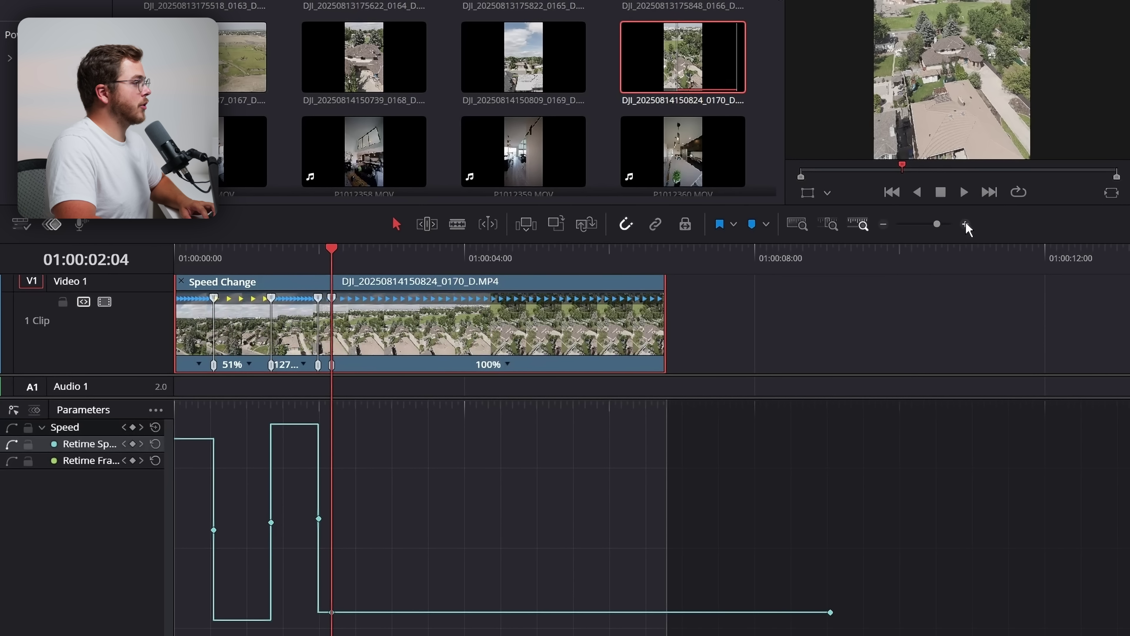
left_click_drag(330, 297, 341, 297)
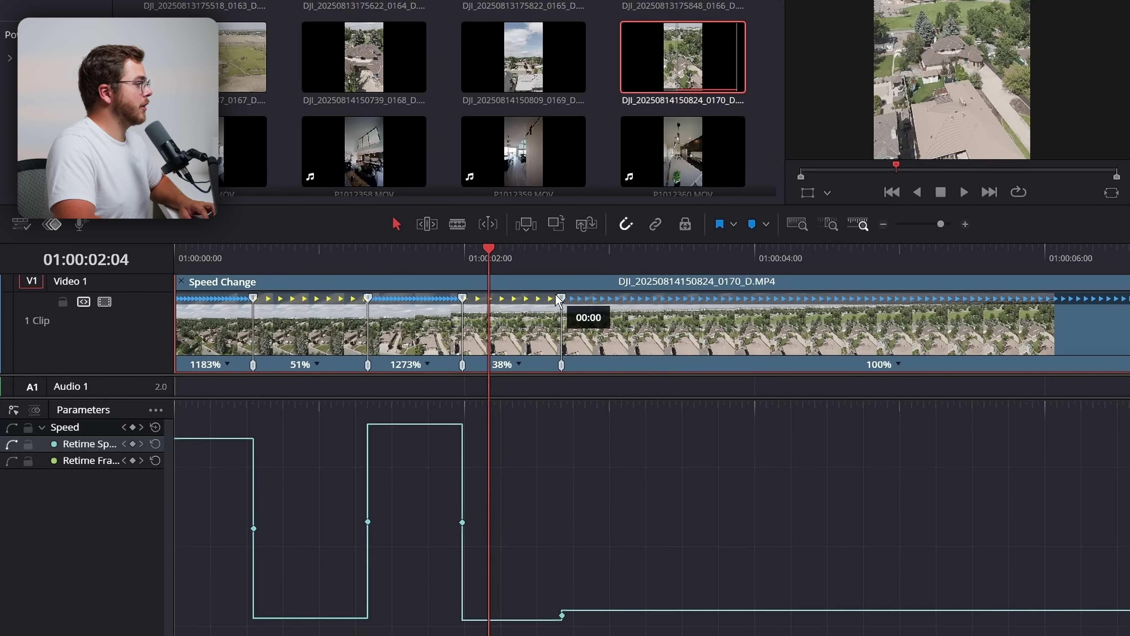
left_click_drag(562, 299, 537, 306)
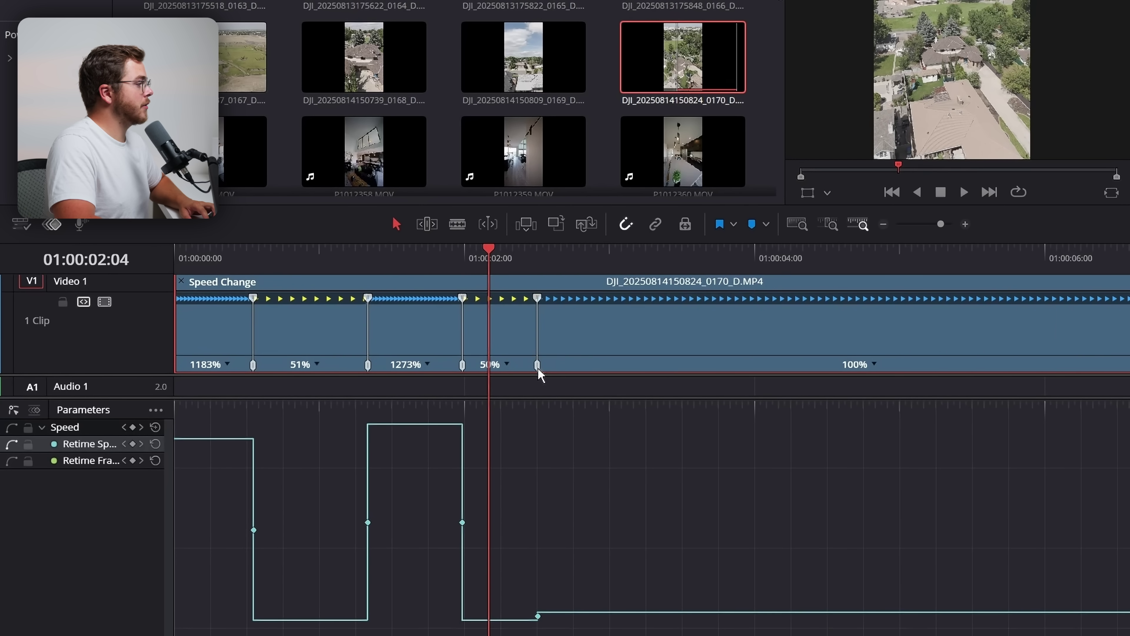
left_click_drag(538, 368, 556, 369)
Add a speed point further along, set that section to 107%, and replay the ramp.
left_click_drag(556, 256, 1072, 293)
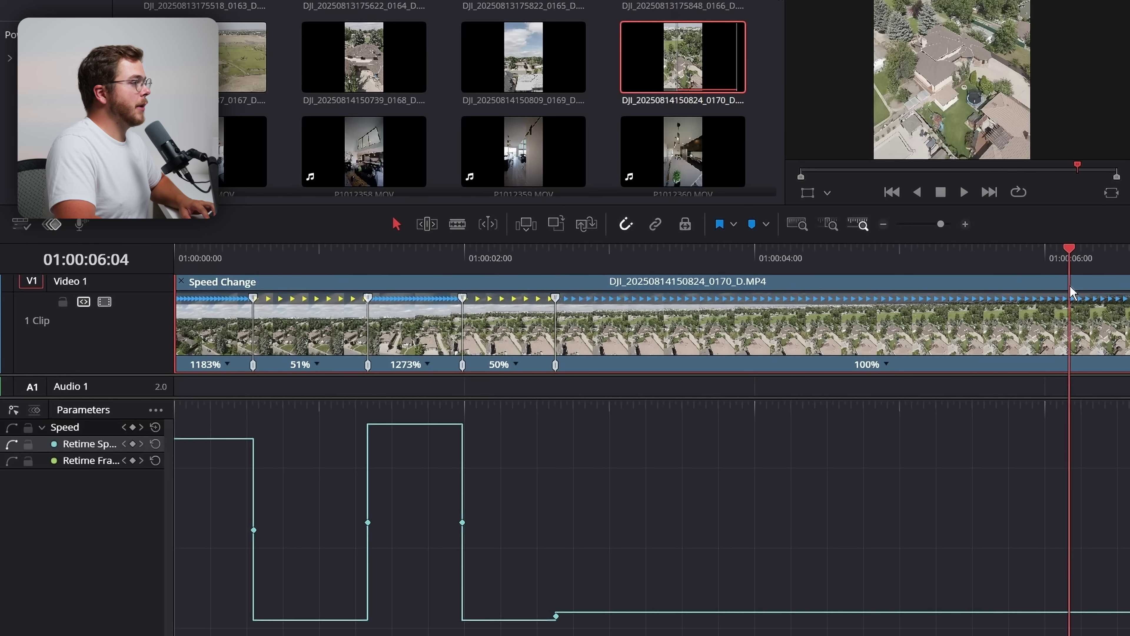
left_click(887, 365)
left_click(936, 386)
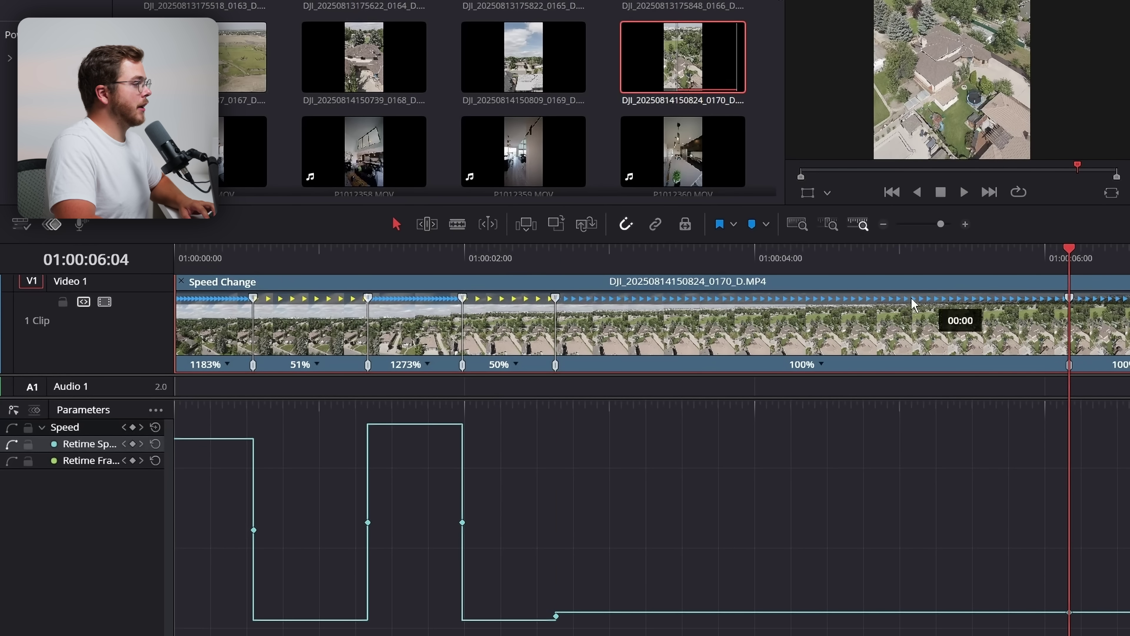
left_click_drag(1067, 299, 604, 340)
key("Home")
key("space")
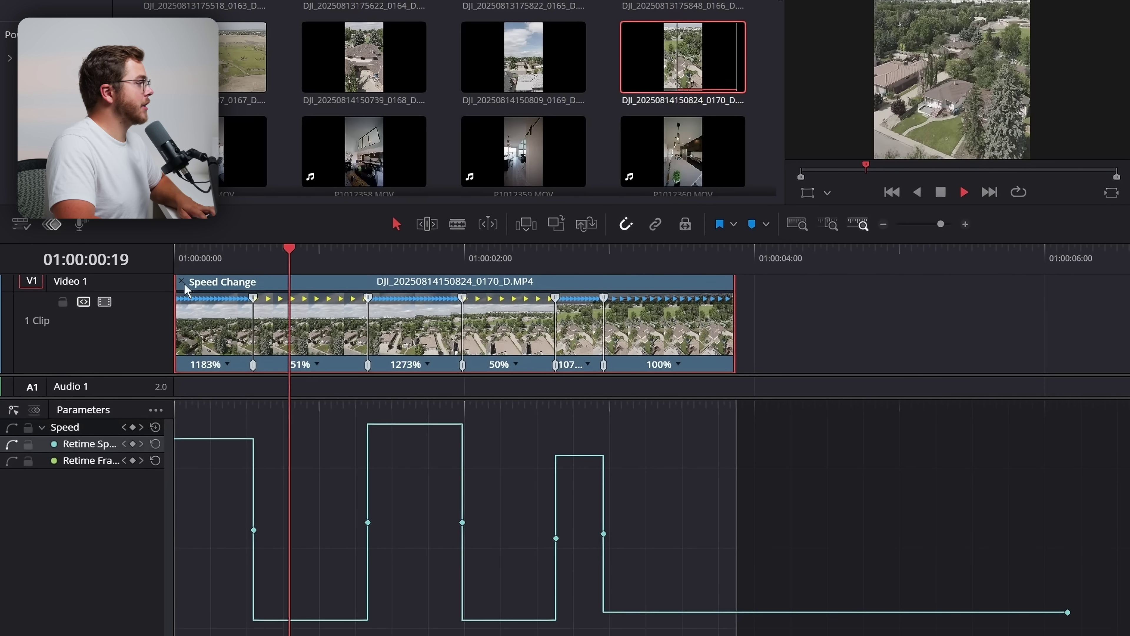
Add one more speed point and slow the following section to 50%.
left_click(577, 365)
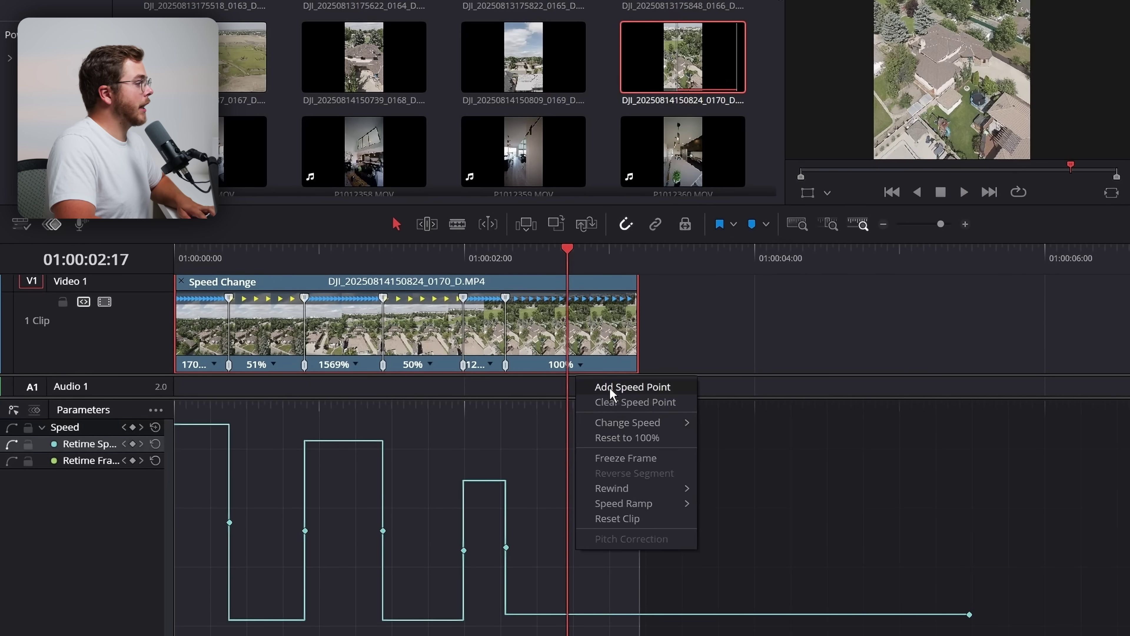
left_click(619, 386)
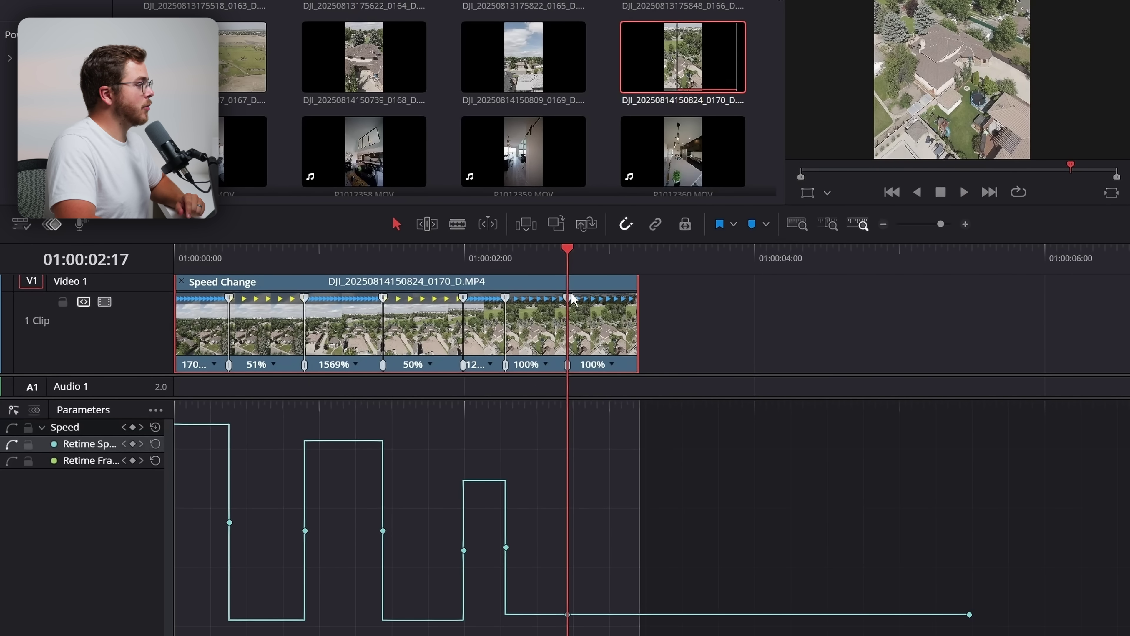
left_click_drag(573, 299, 631, 301)
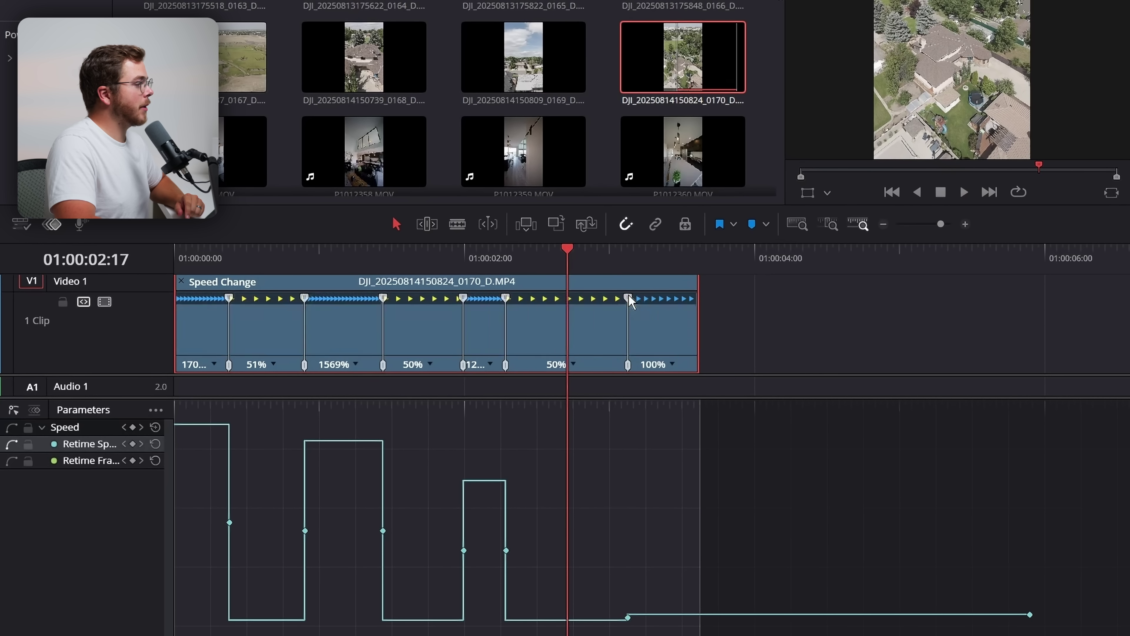
left_click_drag(589, 259, 617, 285)
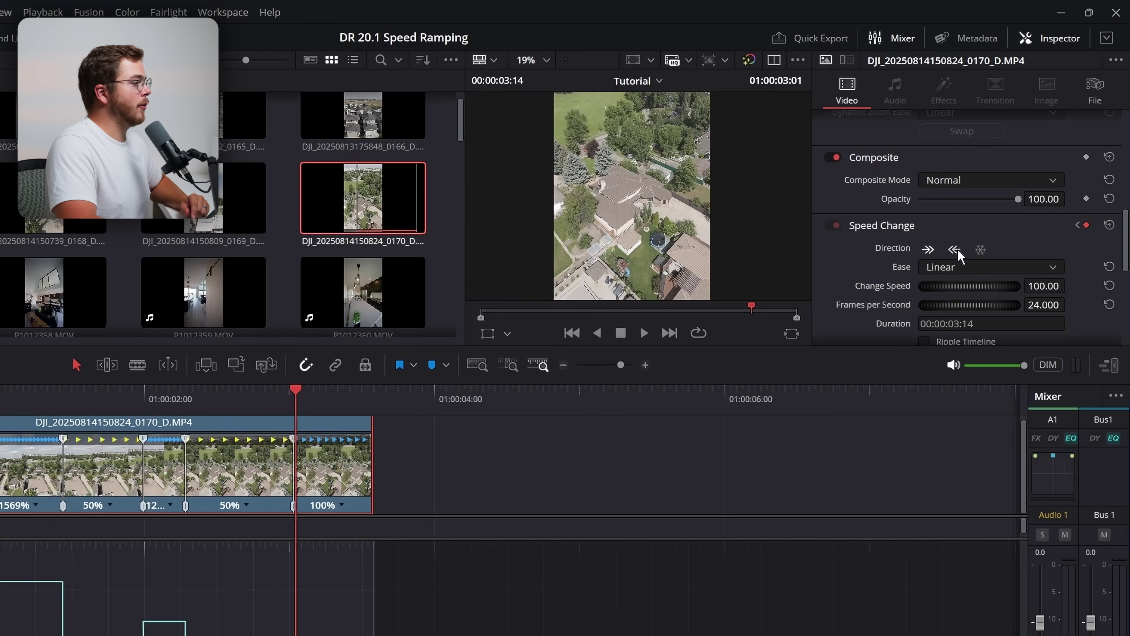
Reverse the final section's direction, then add a speed point and shorten it to speed it up.
left_click(956, 251)
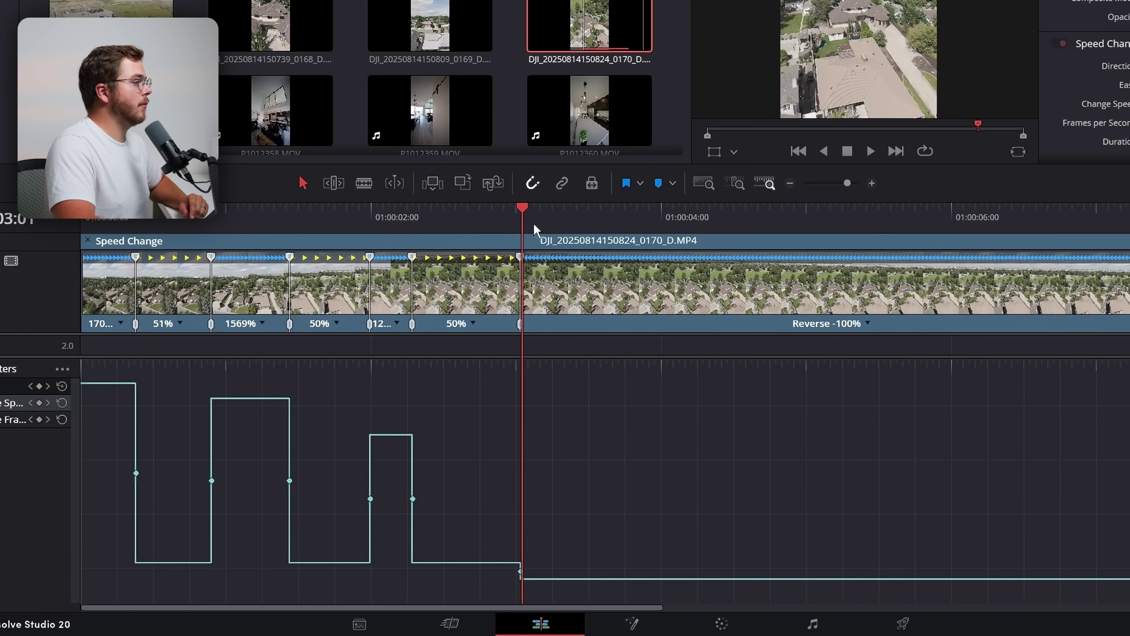
left_click_drag(523, 218, 1062, 256)
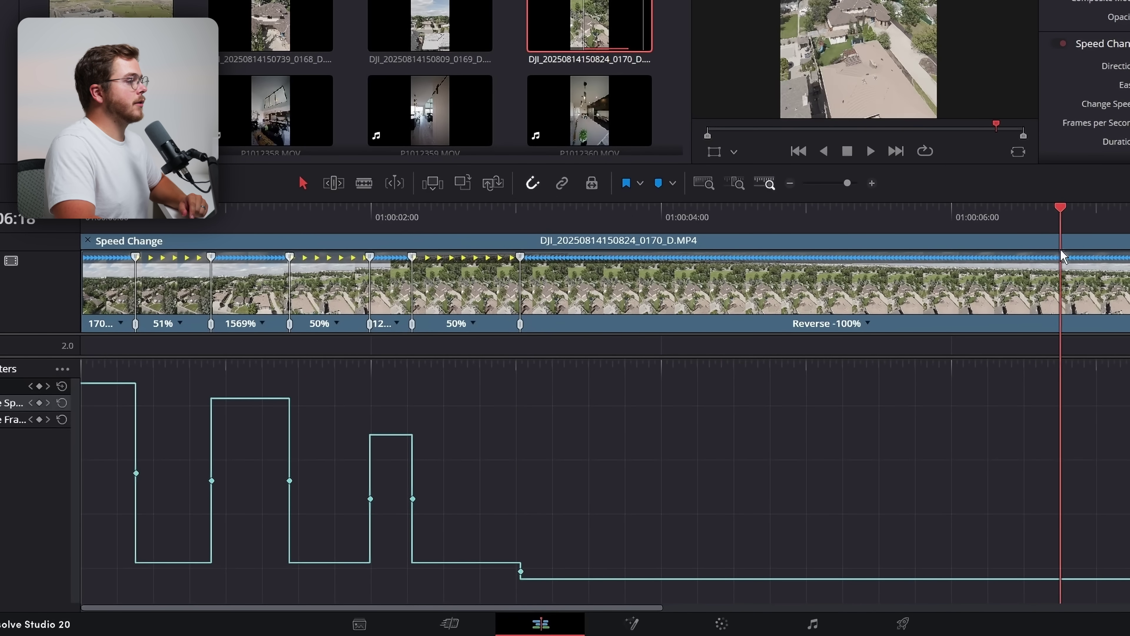
left_click(876, 331)
left_click(890, 346)
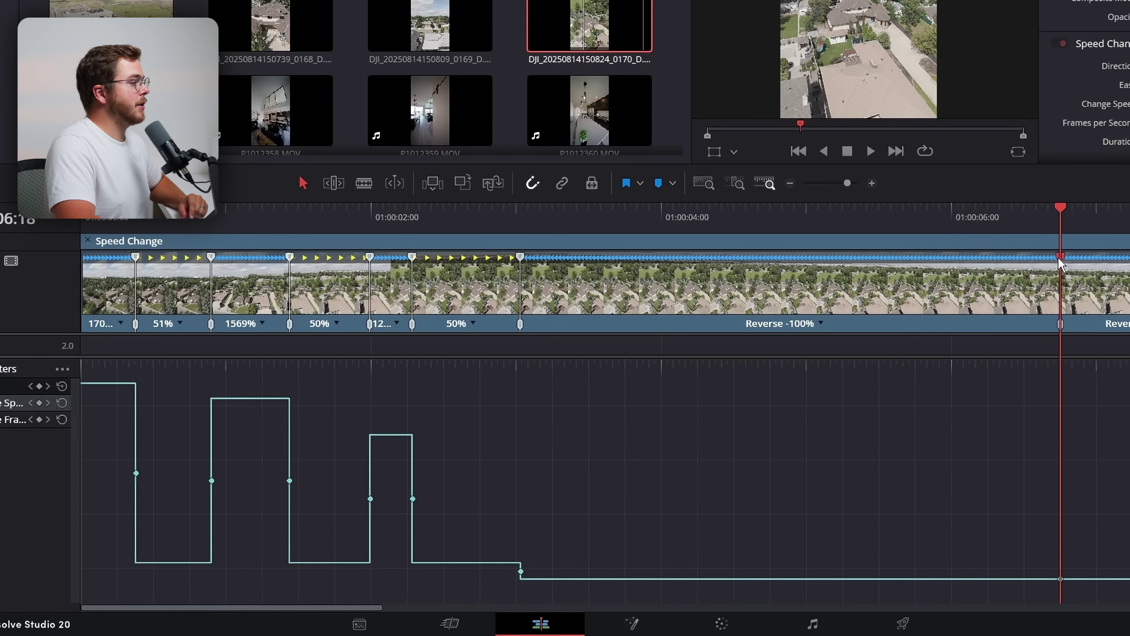
left_click_drag(1060, 263, 552, 271)
Add another reversed speed point and set that section to Reverse -51%.
left_click_drag(558, 219, 644, 221)
left_click(928, 324)
left_click(957, 347)
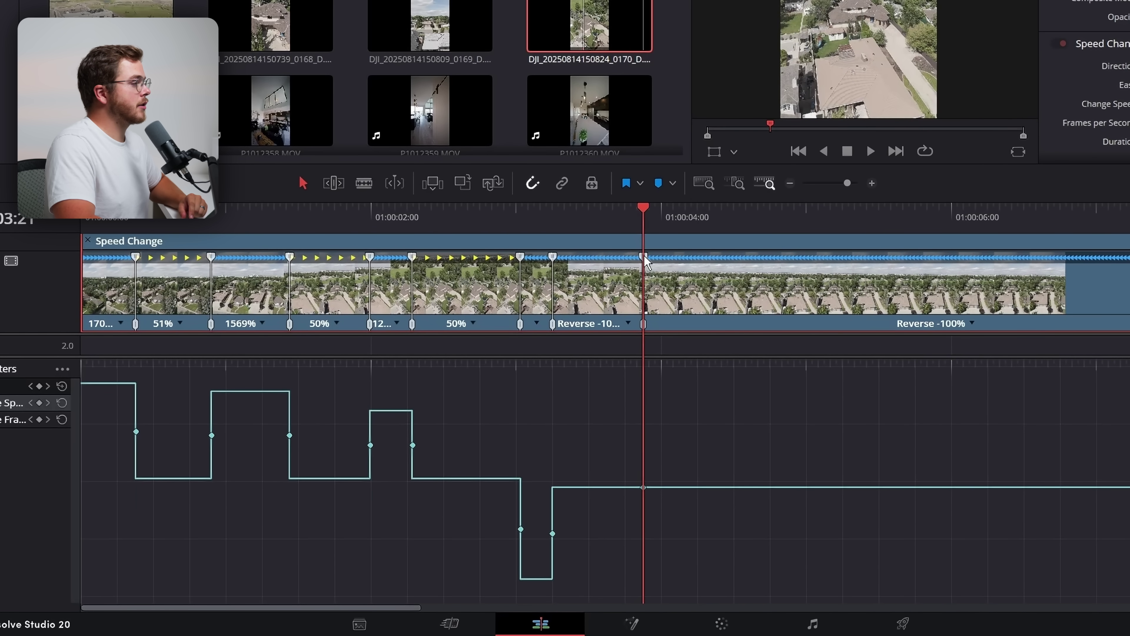
left_click_drag(644, 262, 673, 263)
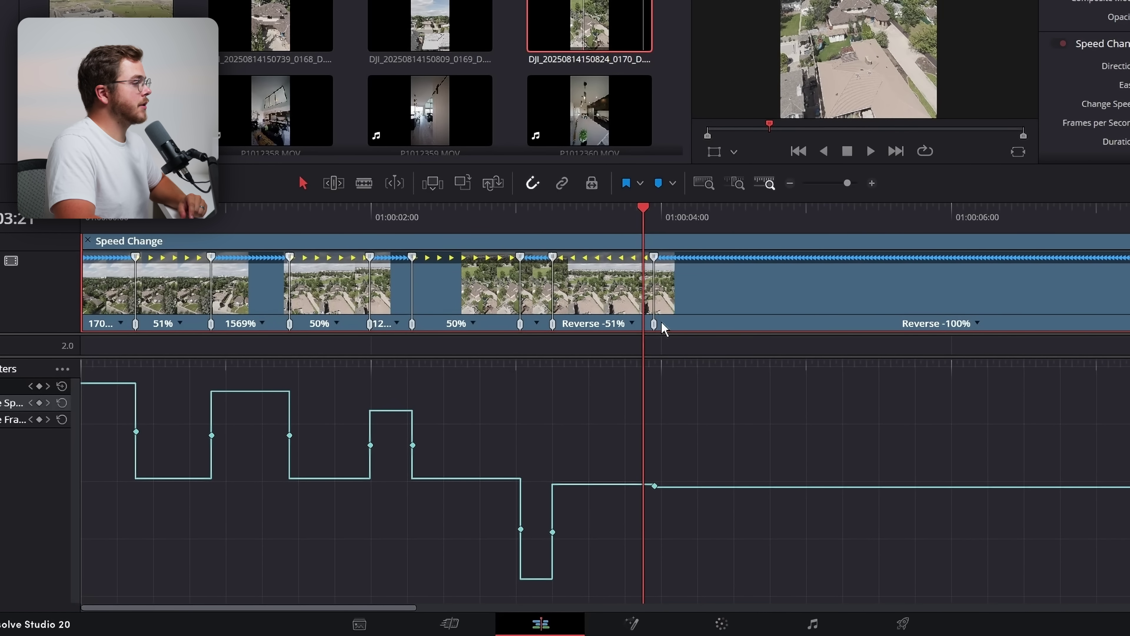
left_click_drag(666, 324, 641, 327)
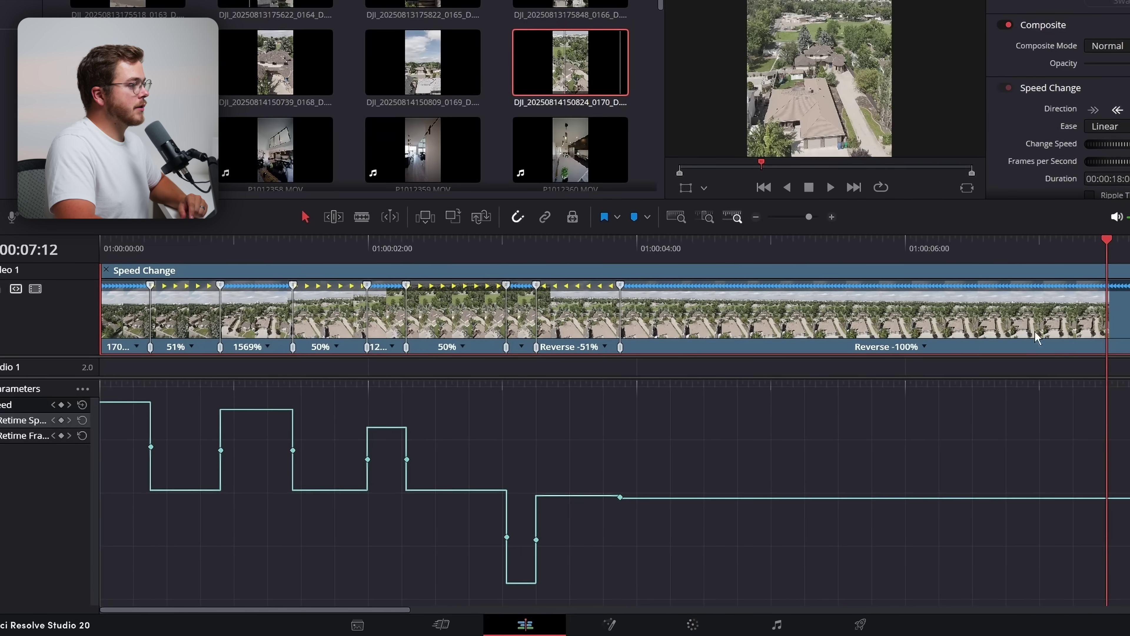
Add a speed point near the clip end and speed up the new reversed section.
right_click(937, 352)
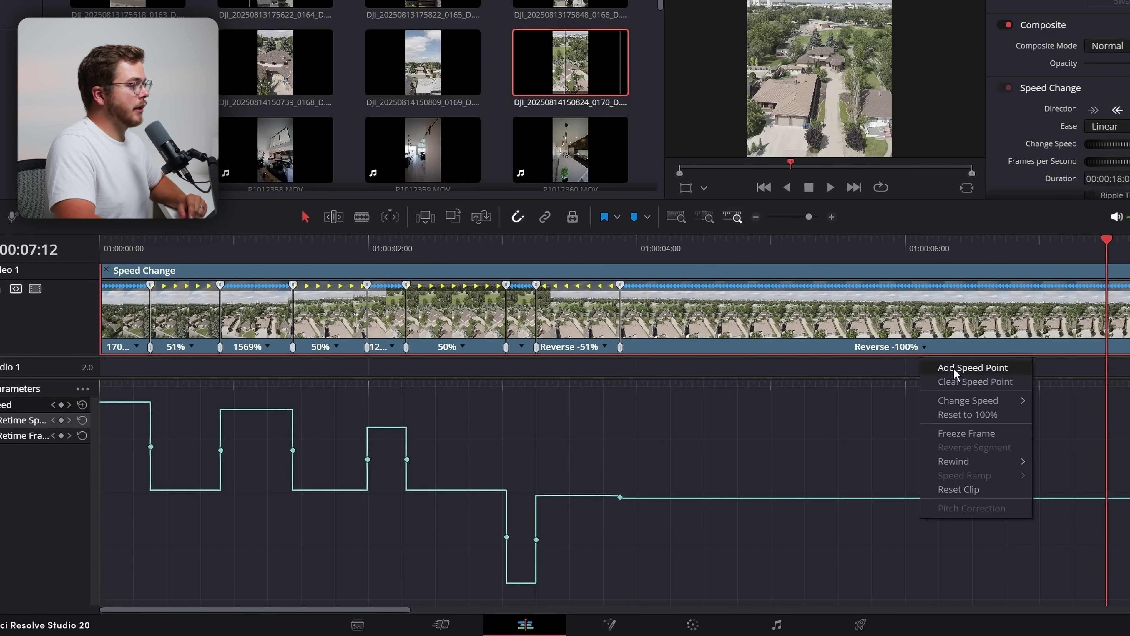
left_click(957, 366)
left_click_drag(1107, 285, 653, 311)
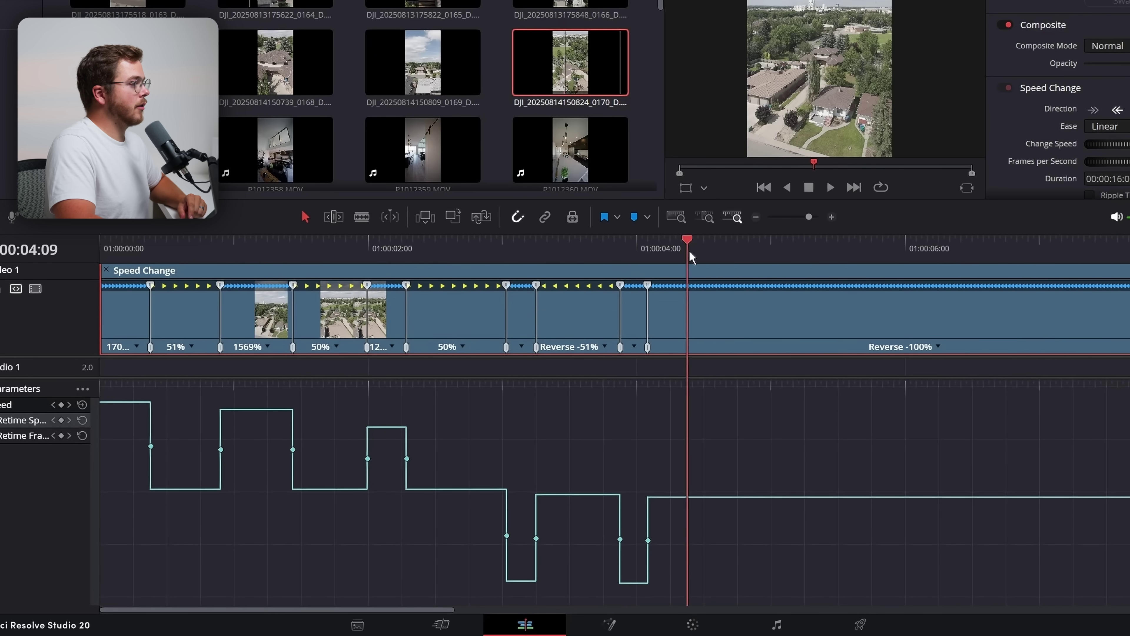
left_click_drag(691, 257, 732, 257)
Set the last section to Reverse -50%, play back the ramp, and select all speed keyframes.
right_click(936, 363)
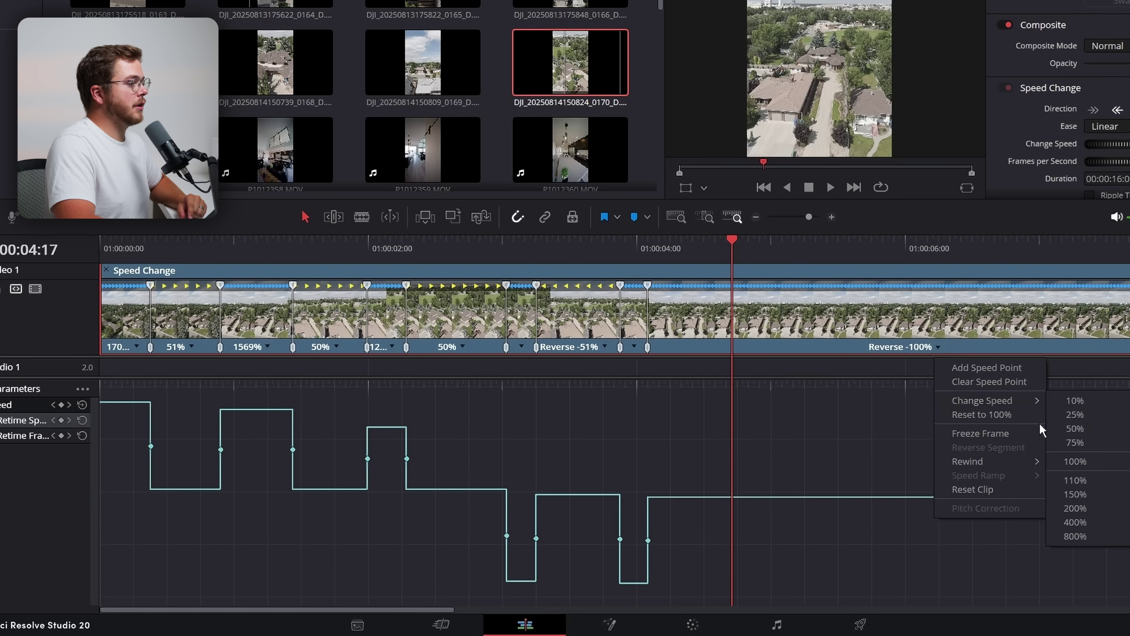
left_click(1075, 428)
key("Home")
key("space")
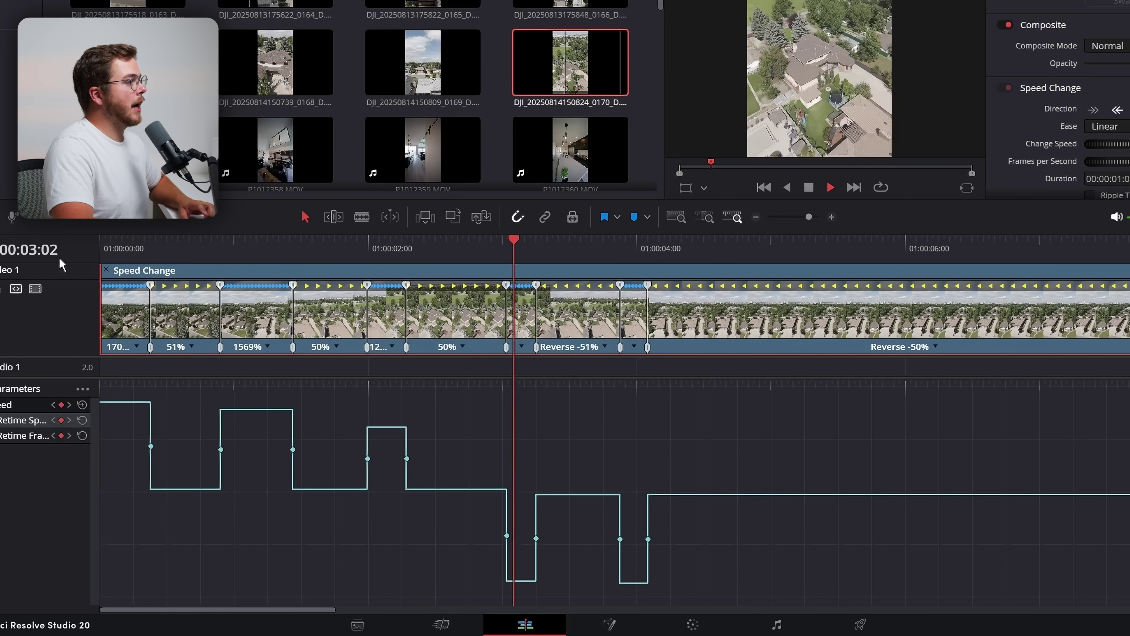
key("space")
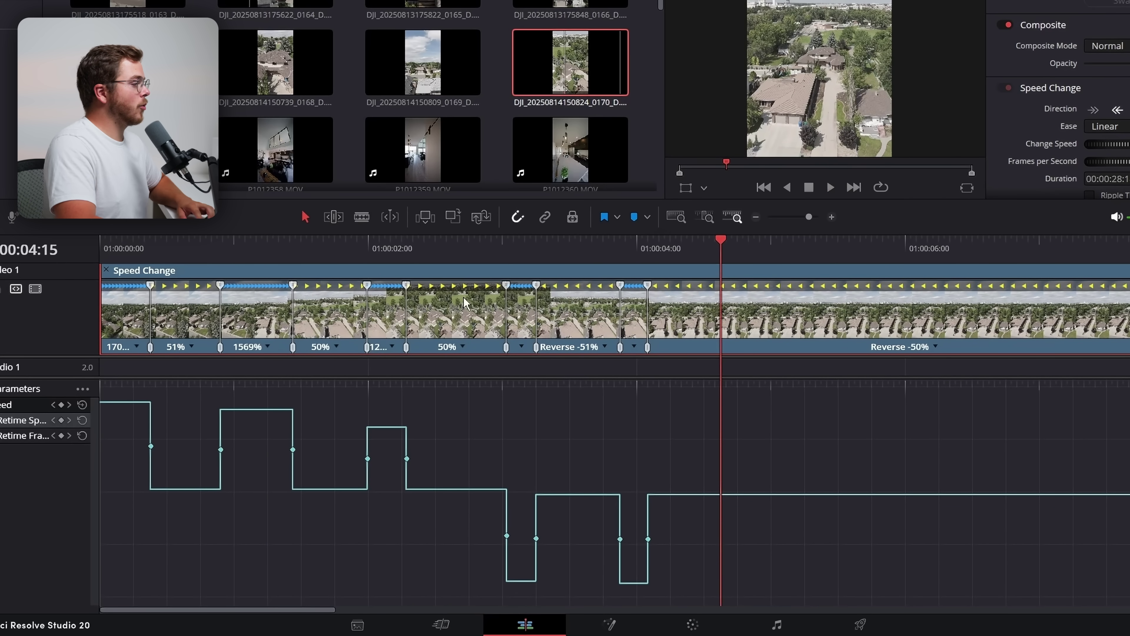
left_click_drag(721, 438, 181, 559)
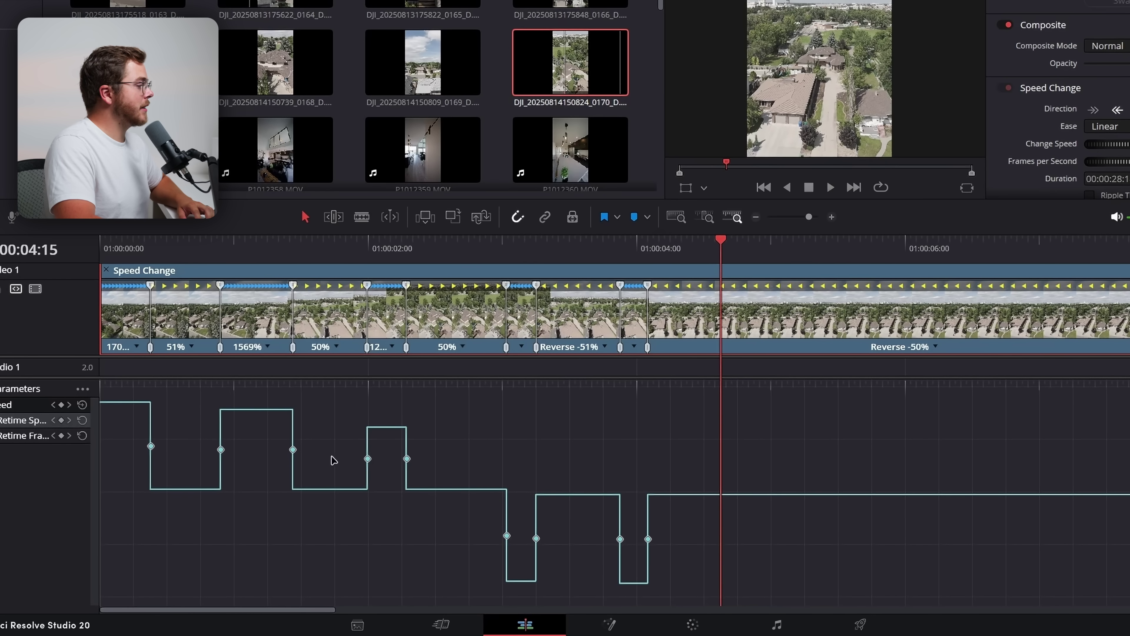
Make all speed keyframes smooth and widen the first two keyframes' ease handles.
left_click(292, 450)
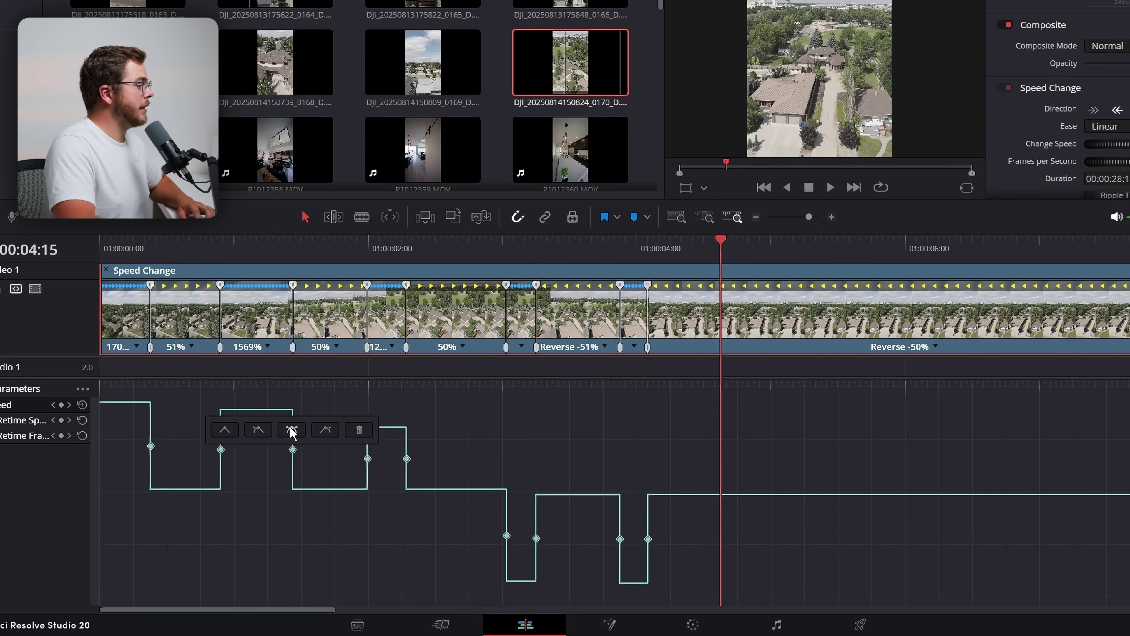
left_click(291, 429)
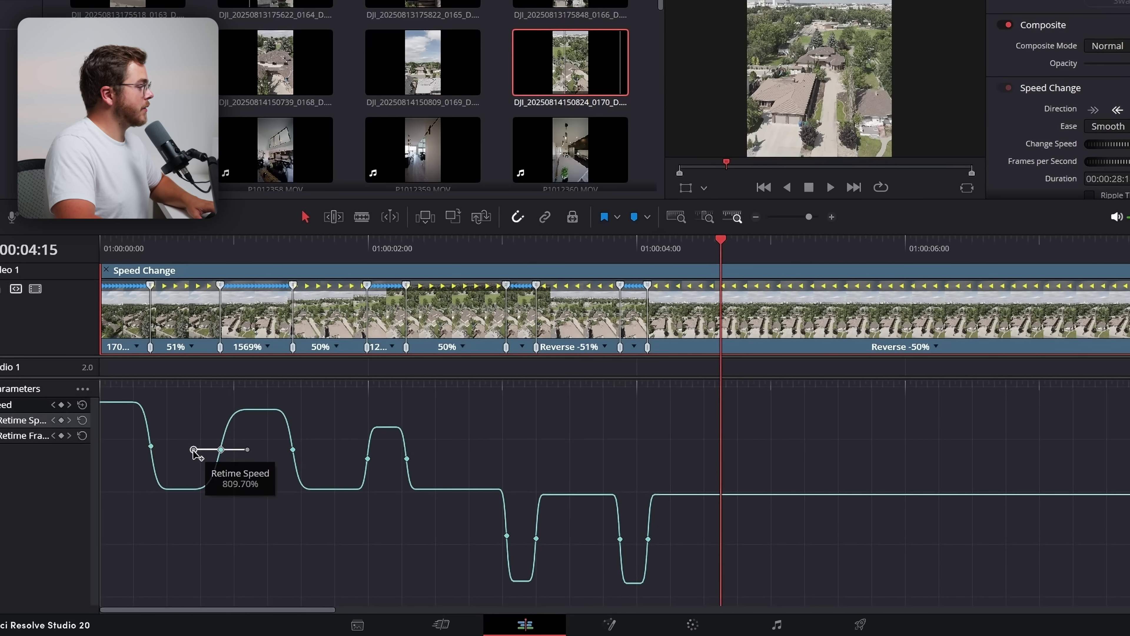
left_click_drag(178, 426, 106, 447)
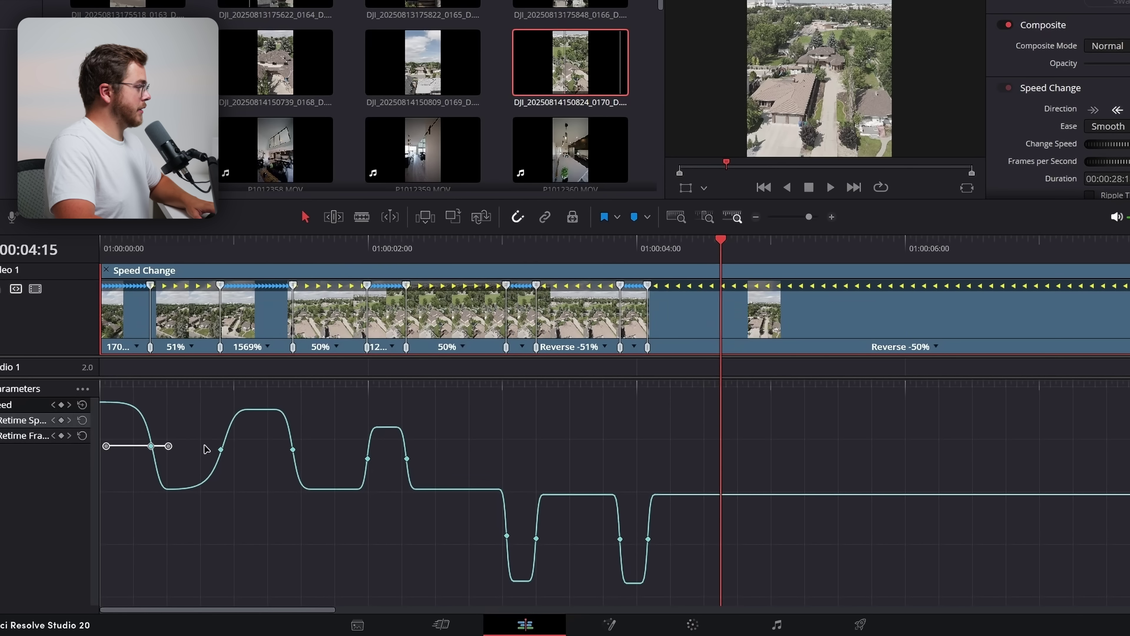
left_click(368, 459)
left_click_drag(356, 459, 345, 459)
Stretch a later speed keyframe's ease handle, then play the ramped clip from the start.
left_click(507, 536)
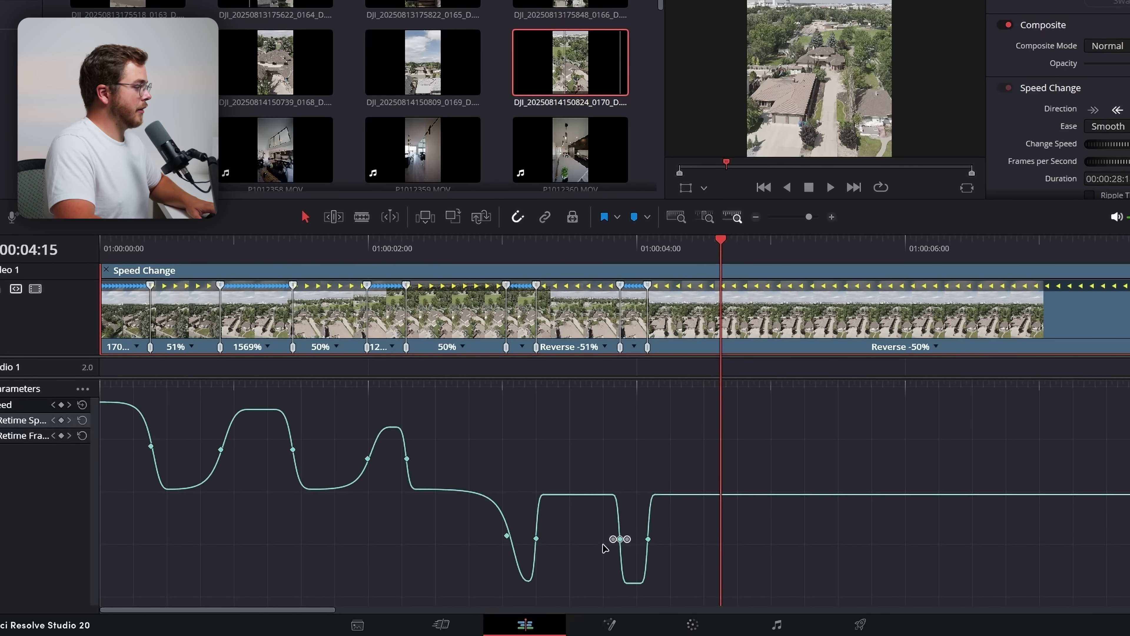
left_click(620, 539)
left_click(648, 538)
left_click_drag(652, 539, 912, 539)
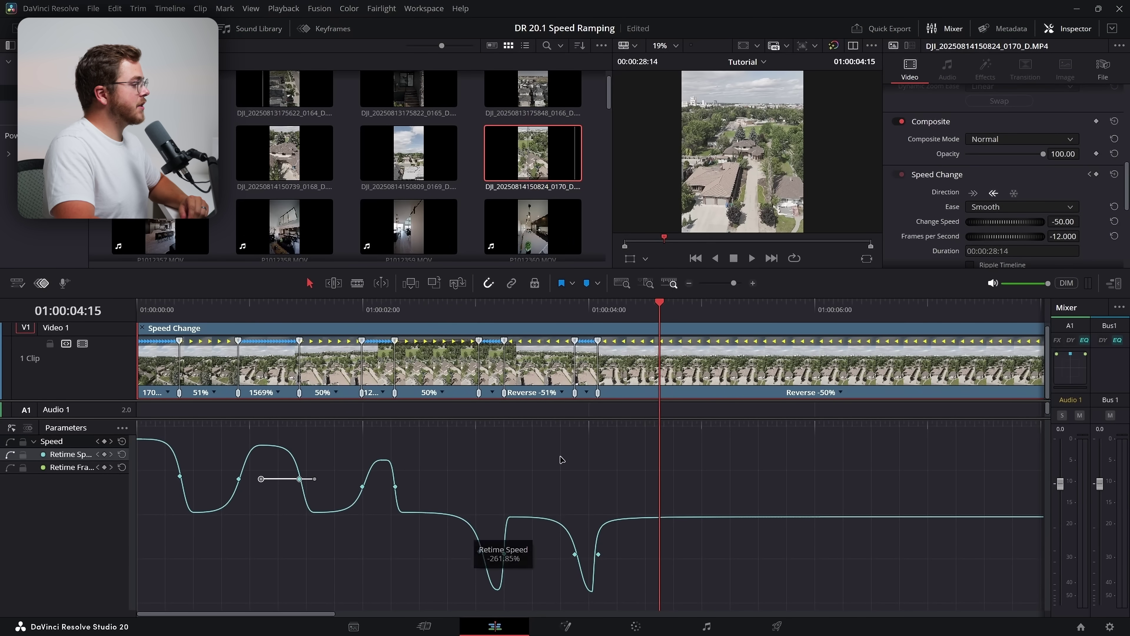
key("[")
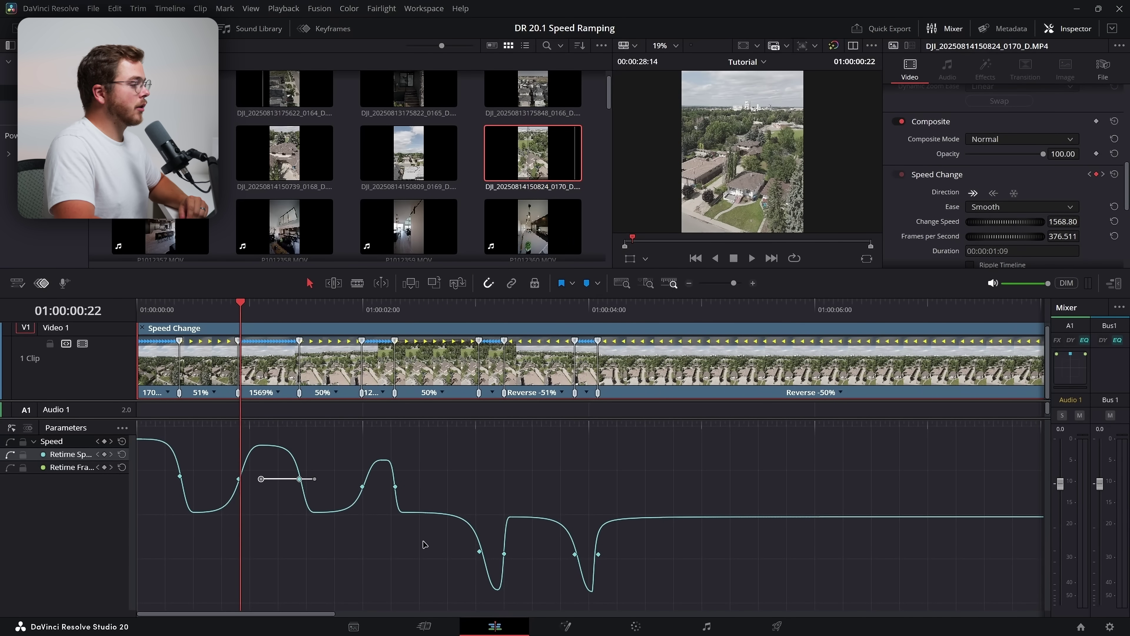
left_click(831, 574)
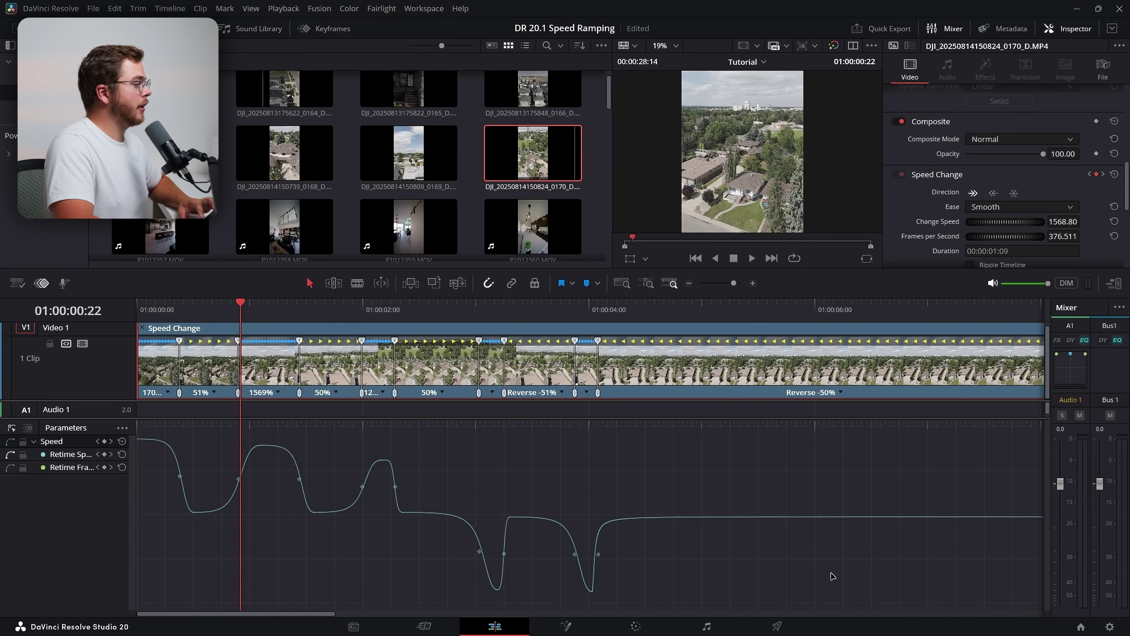
key("Home")
key("space")
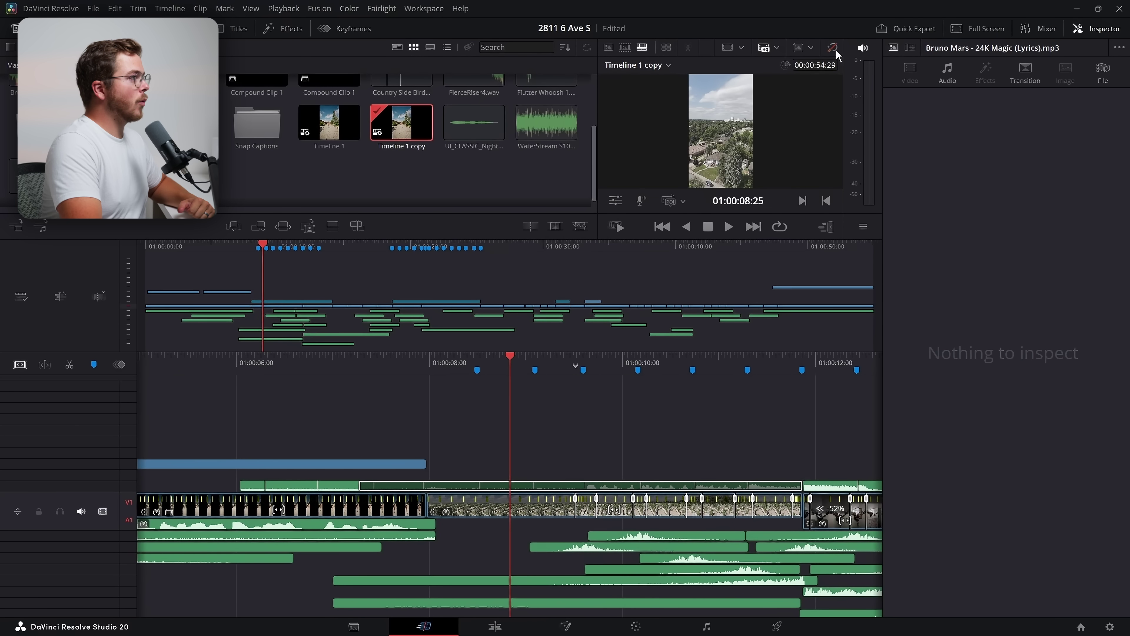
Turn off the viewer bypass to restore effects and switch to the Edit page.
left_click(833, 47)
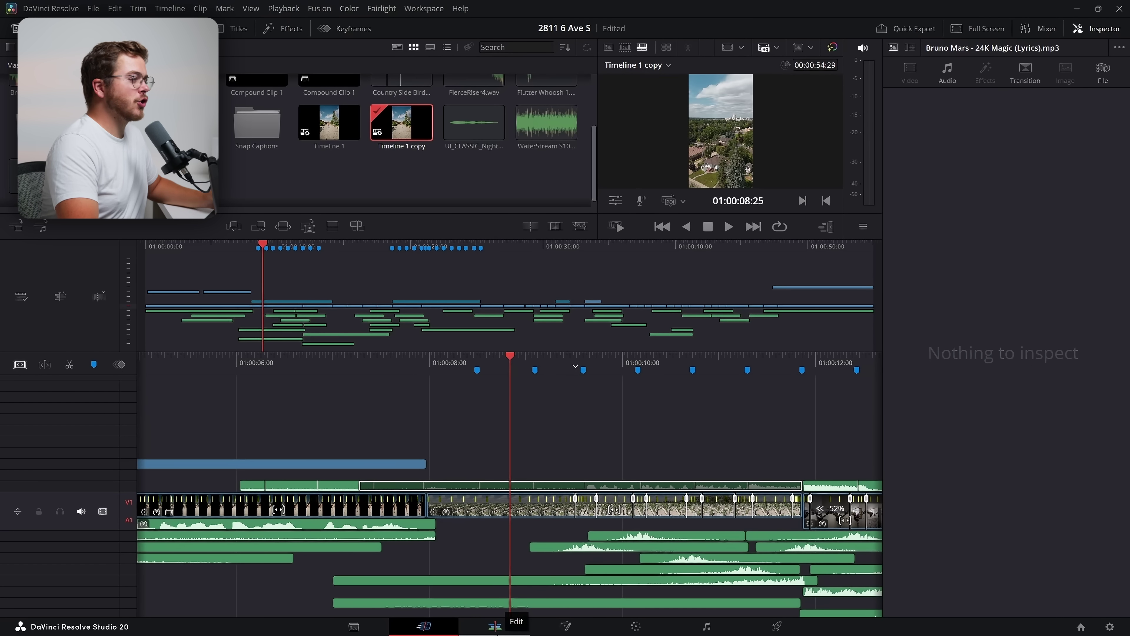
left_click(497, 625)
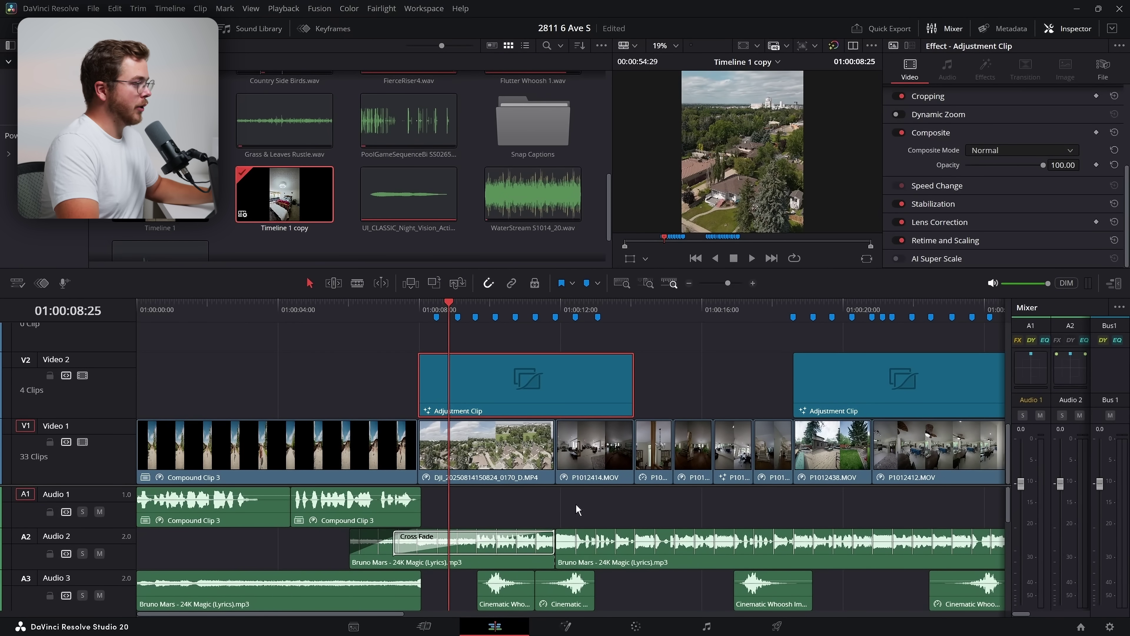
Disable the adjustment clip and show the drone clip's retime speed curve, zoomed in.
key("d")
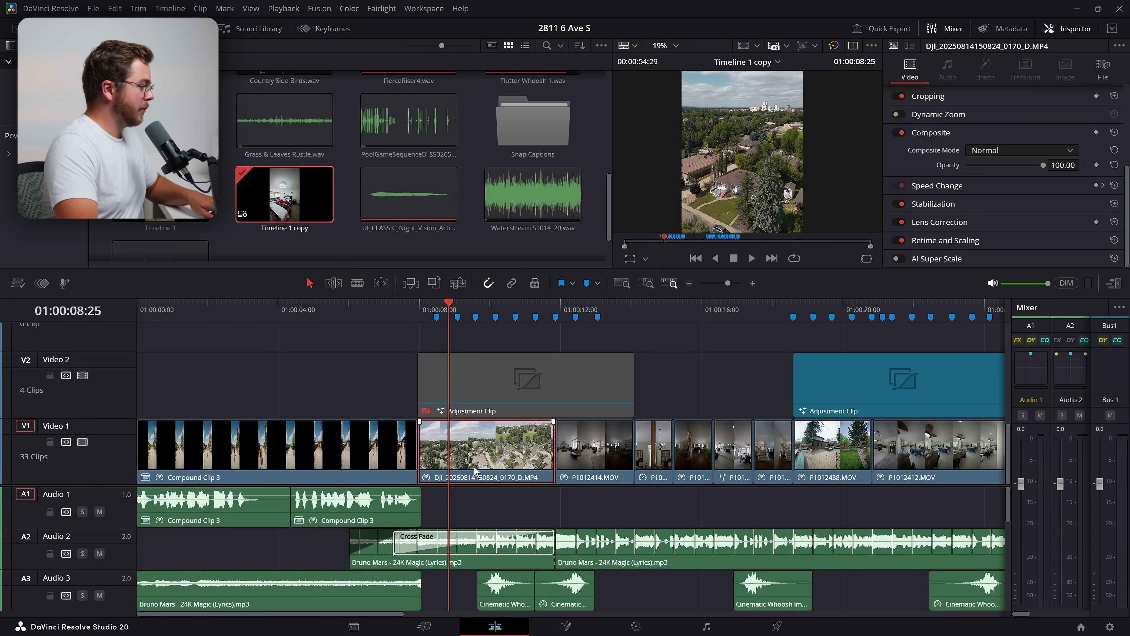
key("ctrl+r")
left_click(41, 284)
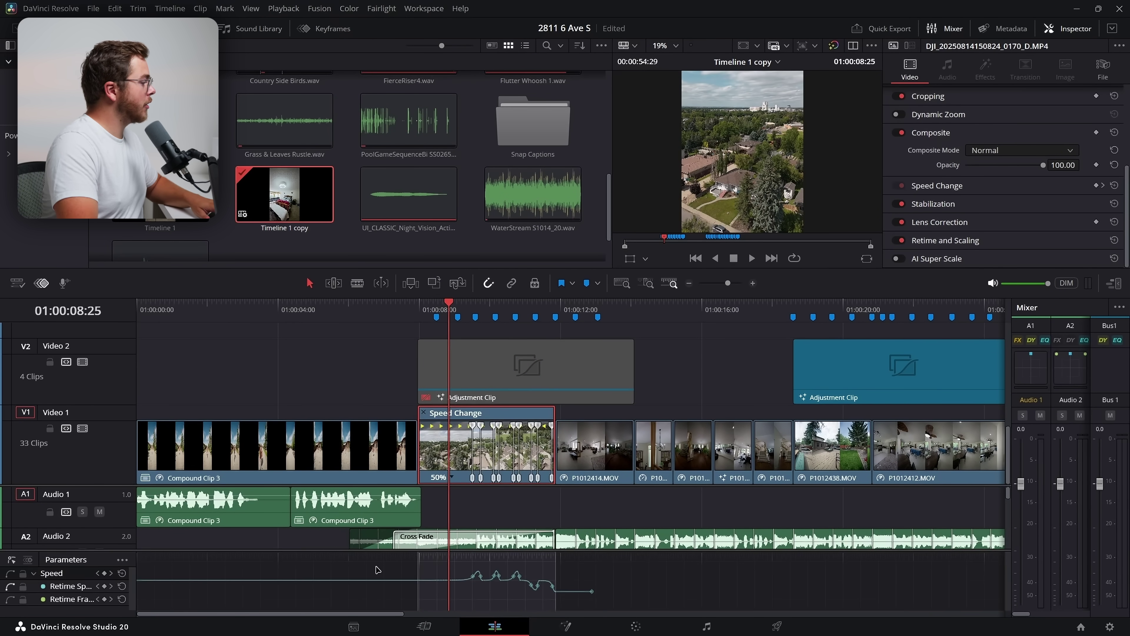
left_click_drag(270, 550, 281, 442)
left_click(753, 284)
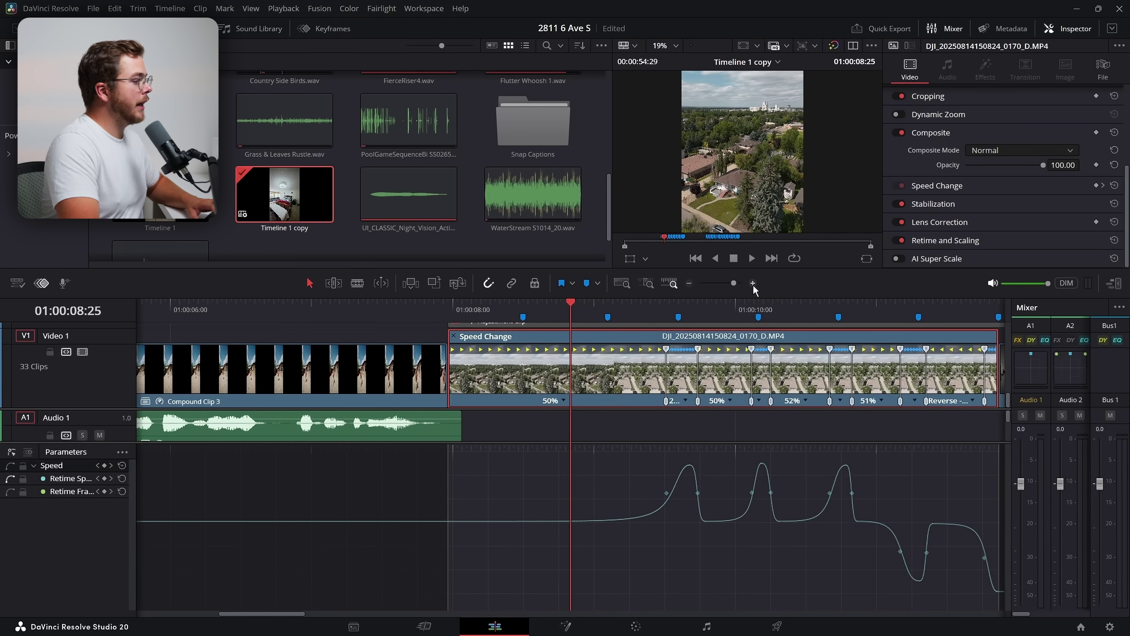
scroll(775, 492, "right", 5)
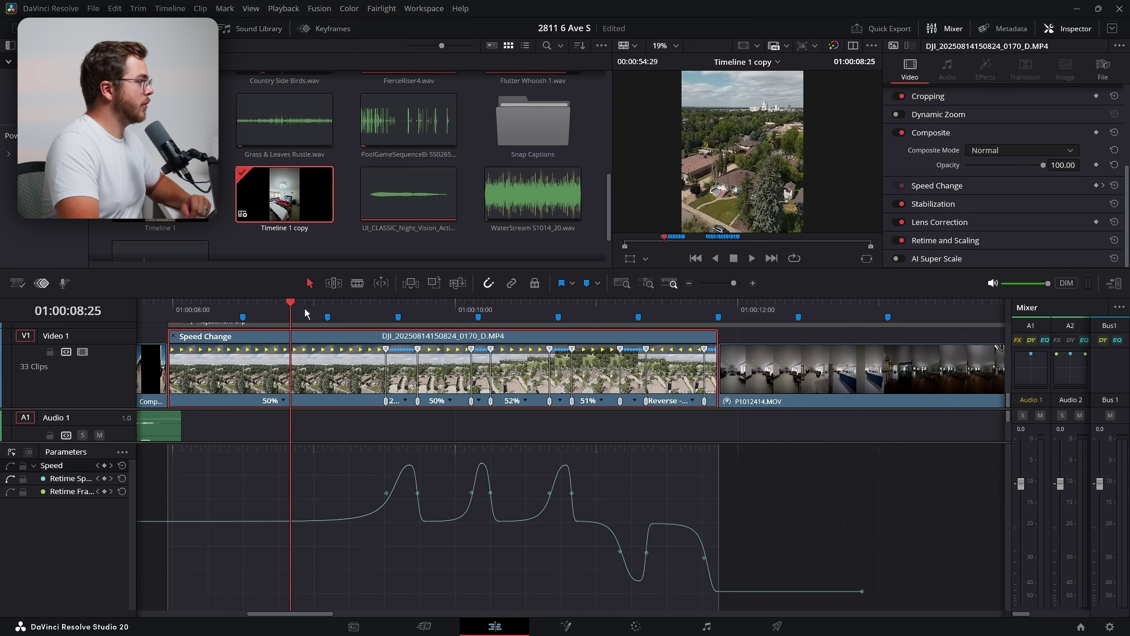
Play through the ramped drone shot and delete the Cross Fade on Audio 2.
left_click_drag(300, 310, 347, 316)
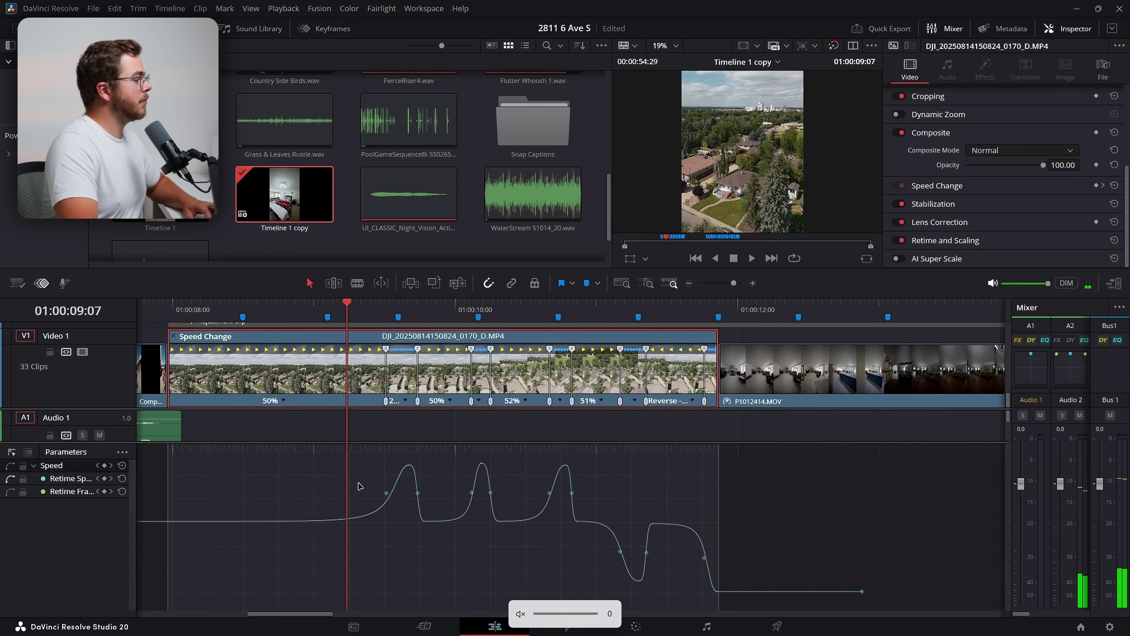
left_click(172, 306)
key("space")
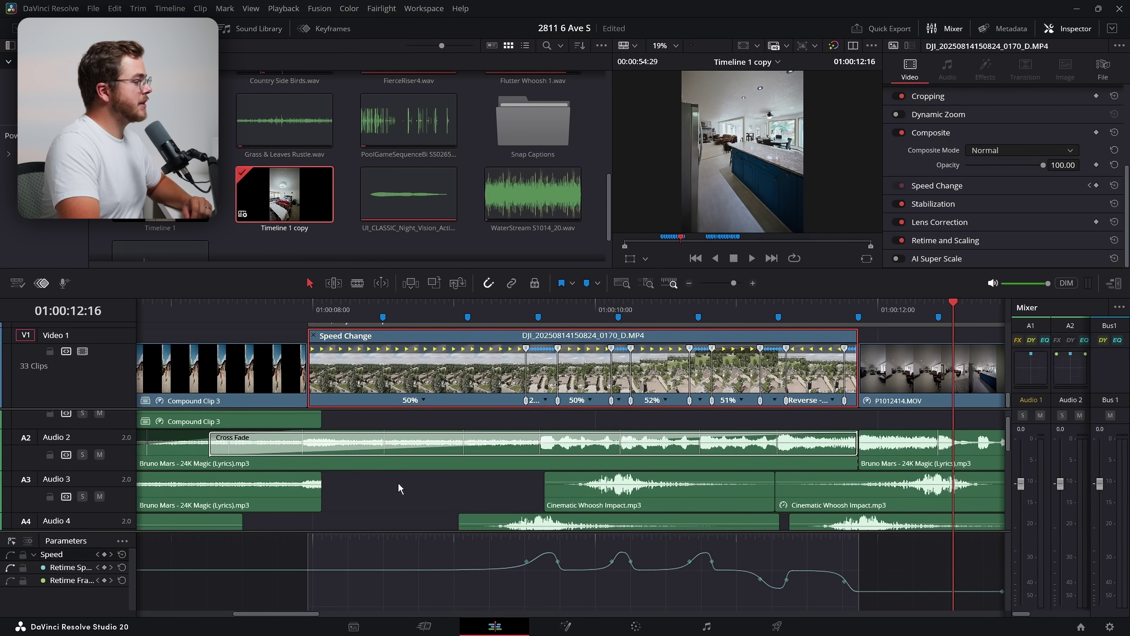
left_click(769, 451)
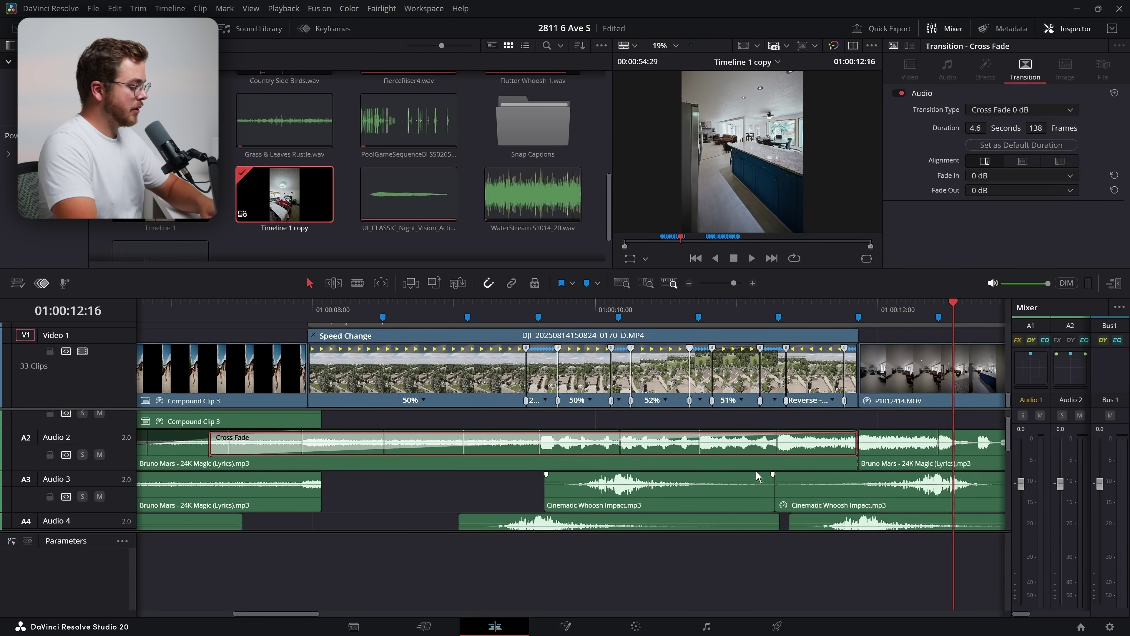
key("Delete")
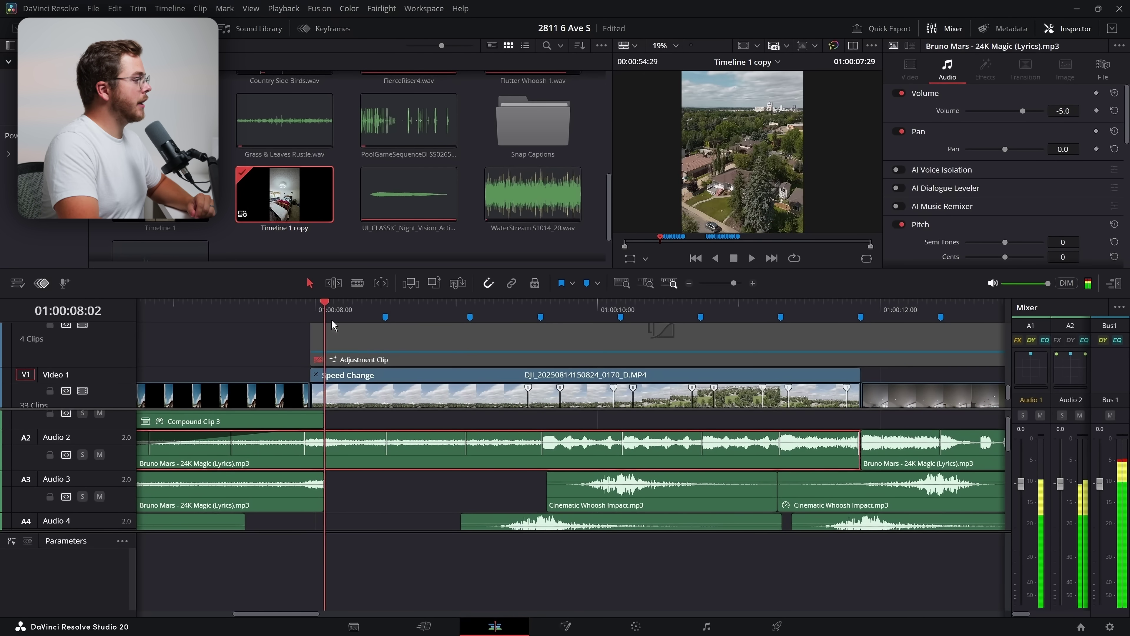
Scrub the drone section, show the Effects Library's Effects category, and open the adjustment clip in Fusion.
mouse_move(323, 337)
left_mouse_down()
mouse_move(622, 328)
mouse_move(944, 348)
left_mouse_up()
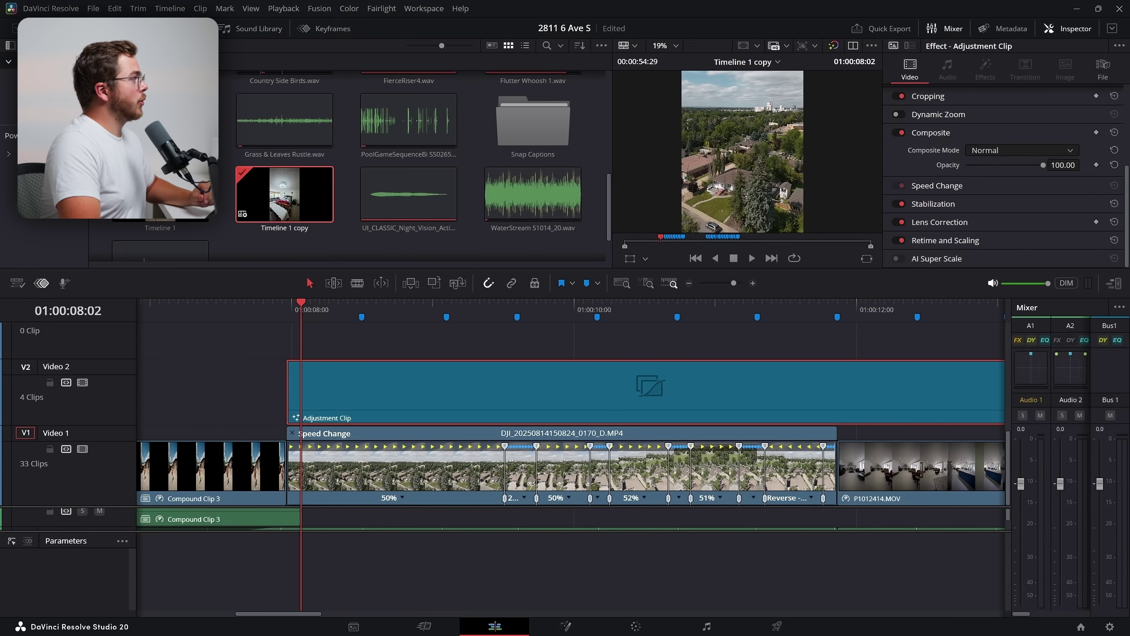
key("ctrl+6")
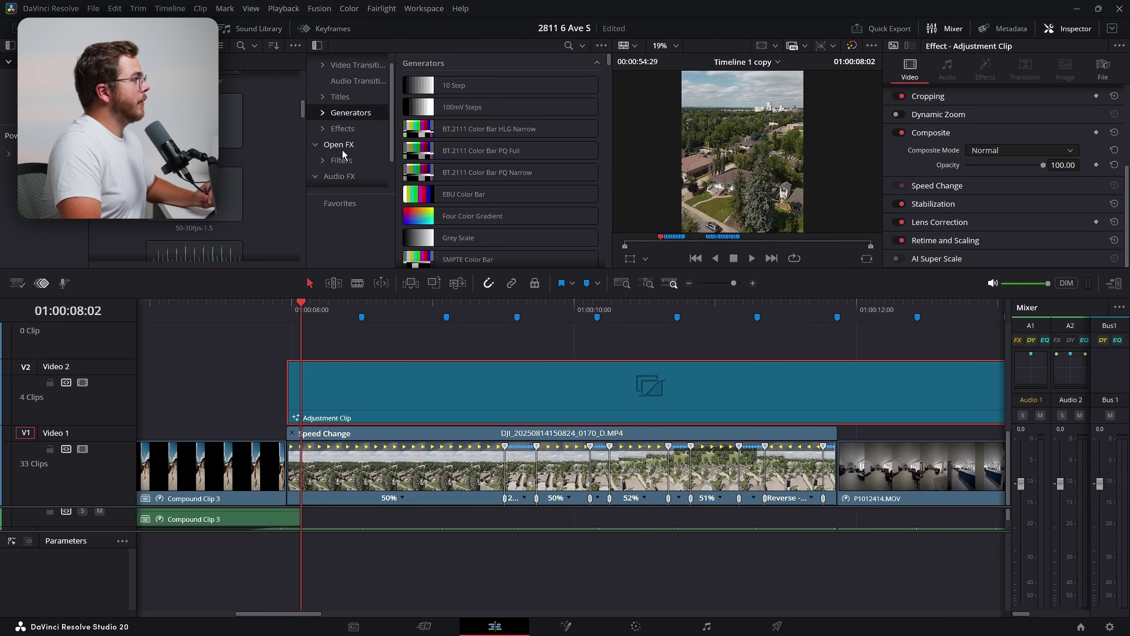
left_click(345, 127)
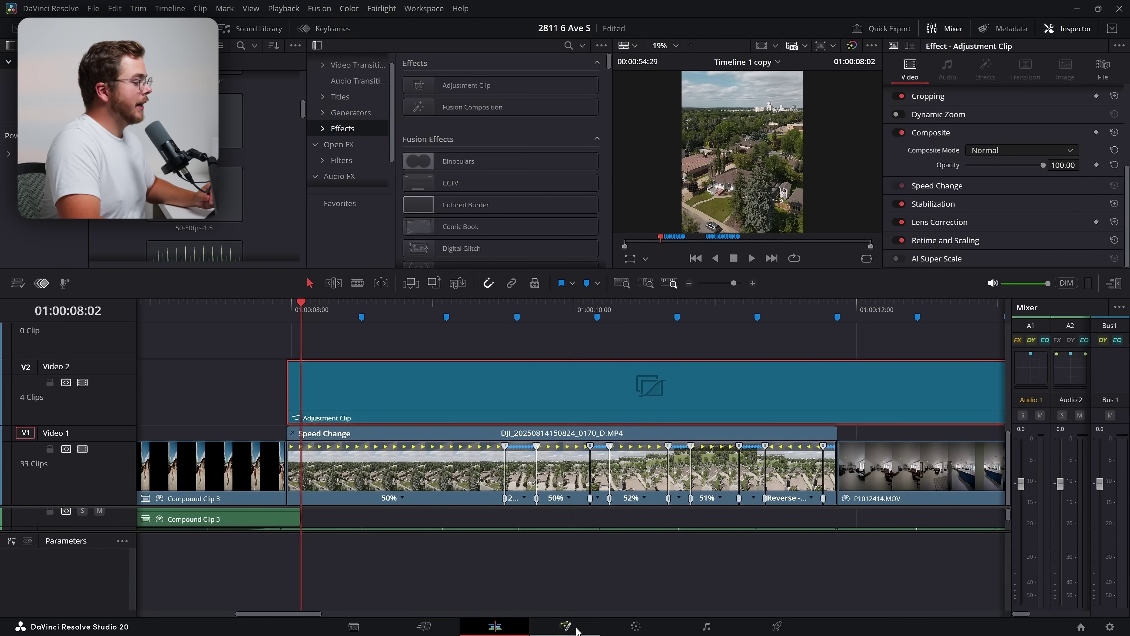
left_click(565, 626)
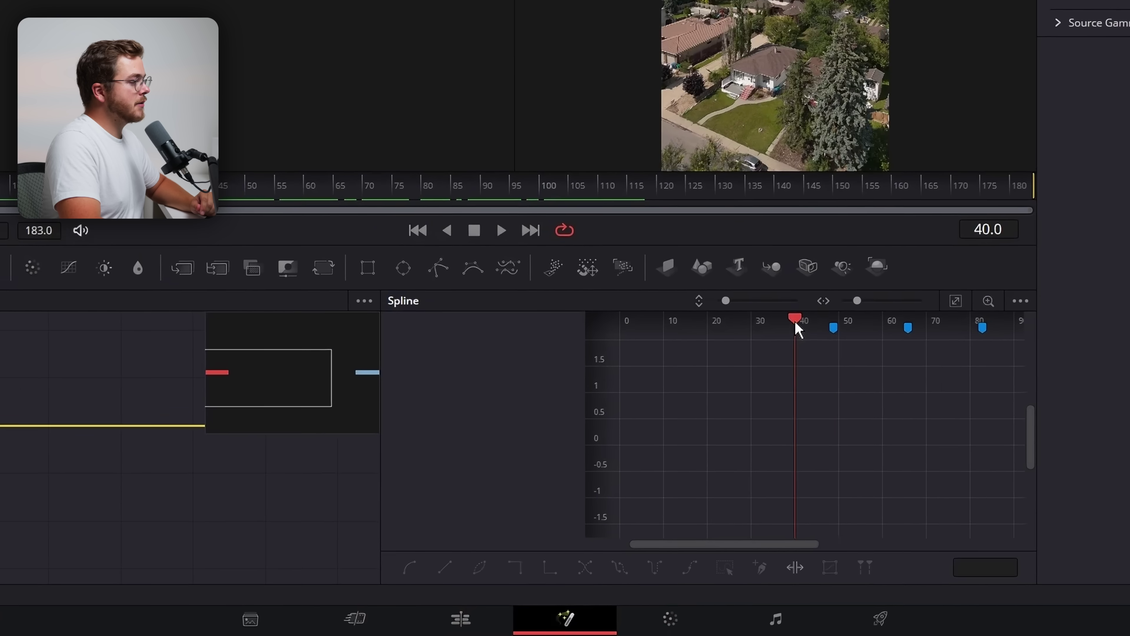
At frame 49, add a Transform node after MediaIn1 via the xf tool search.
left_click_drag(797, 330, 838, 325)
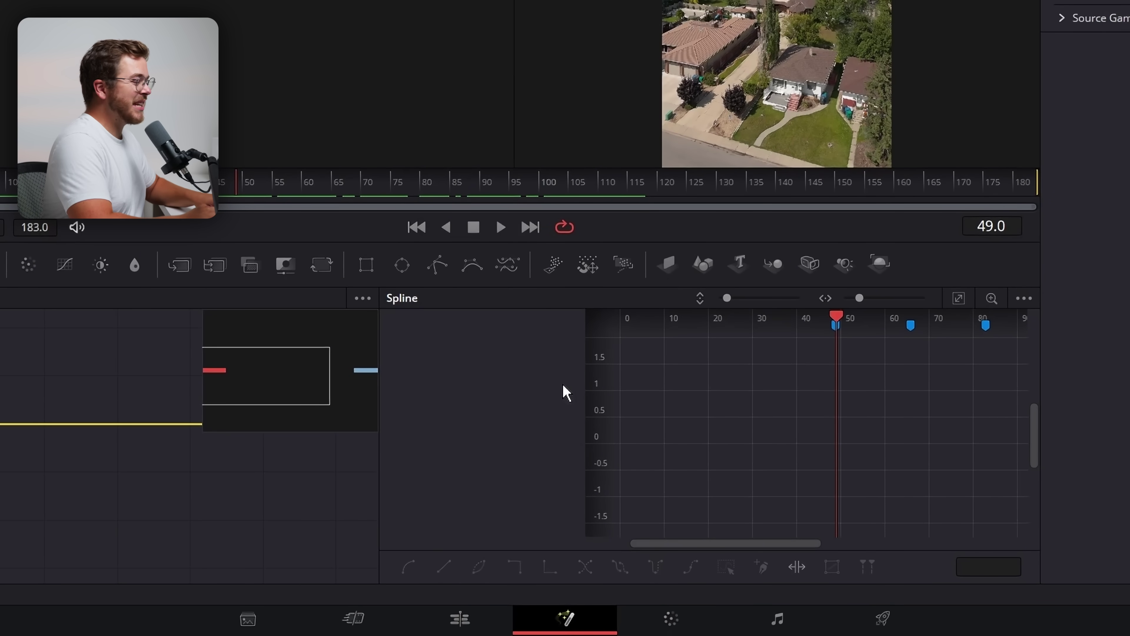
key("shift+space")
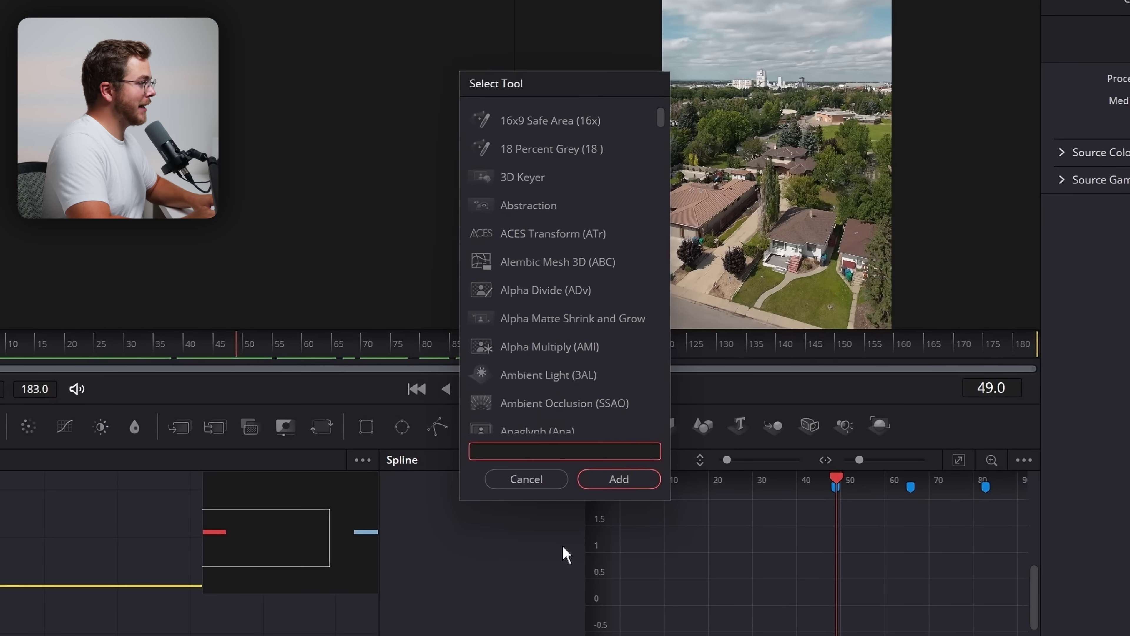
type("xf")
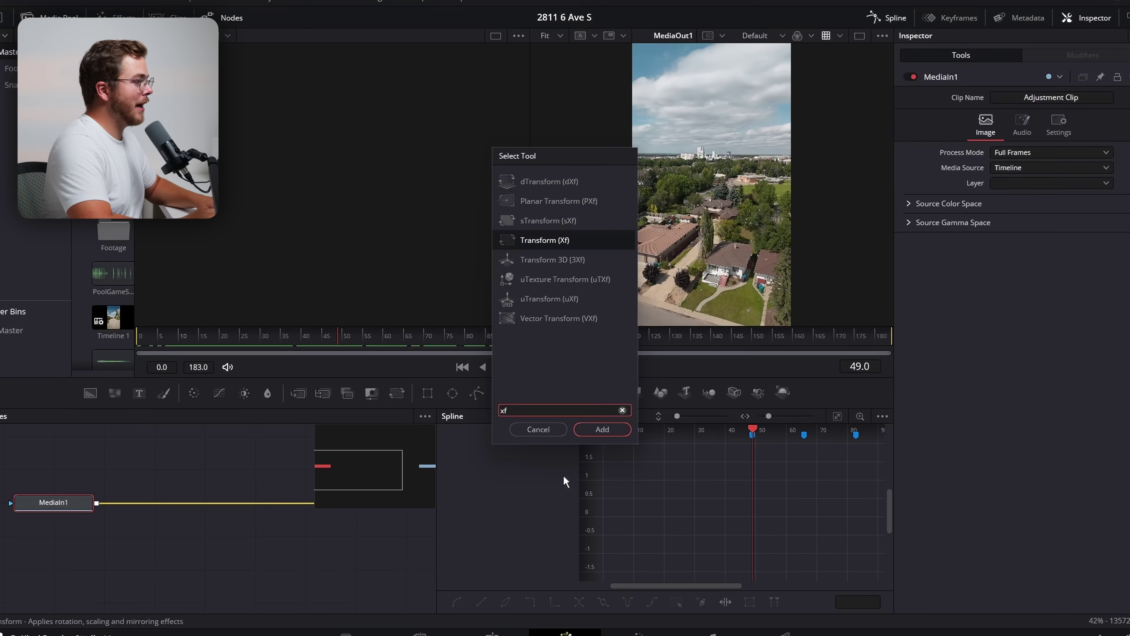
key("Return")
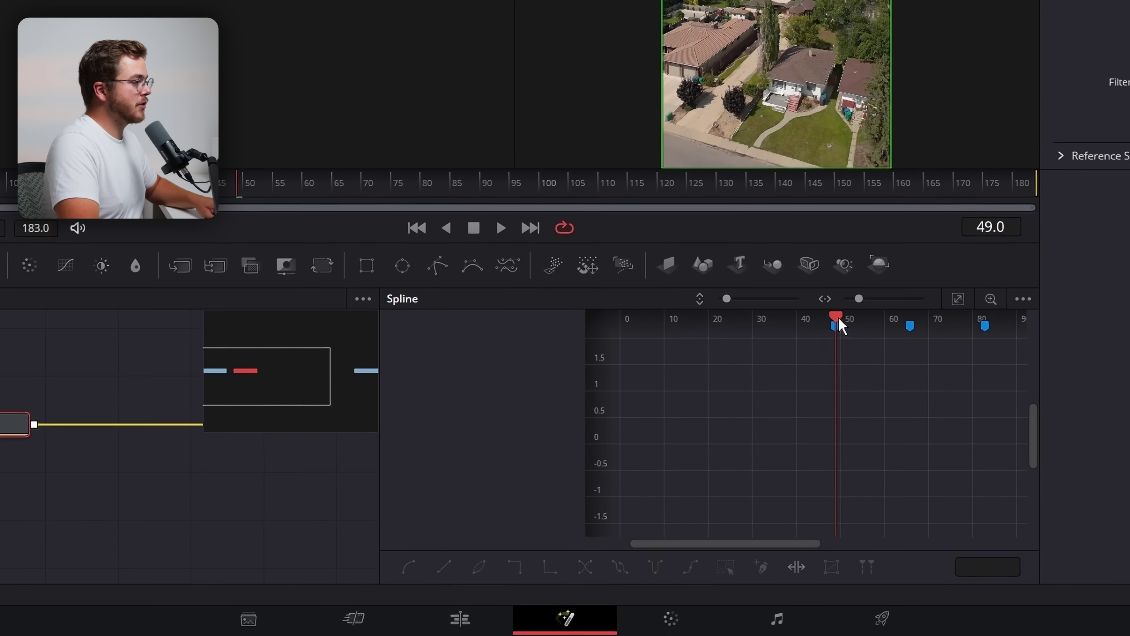
left_click_drag(747, 428, 776, 444)
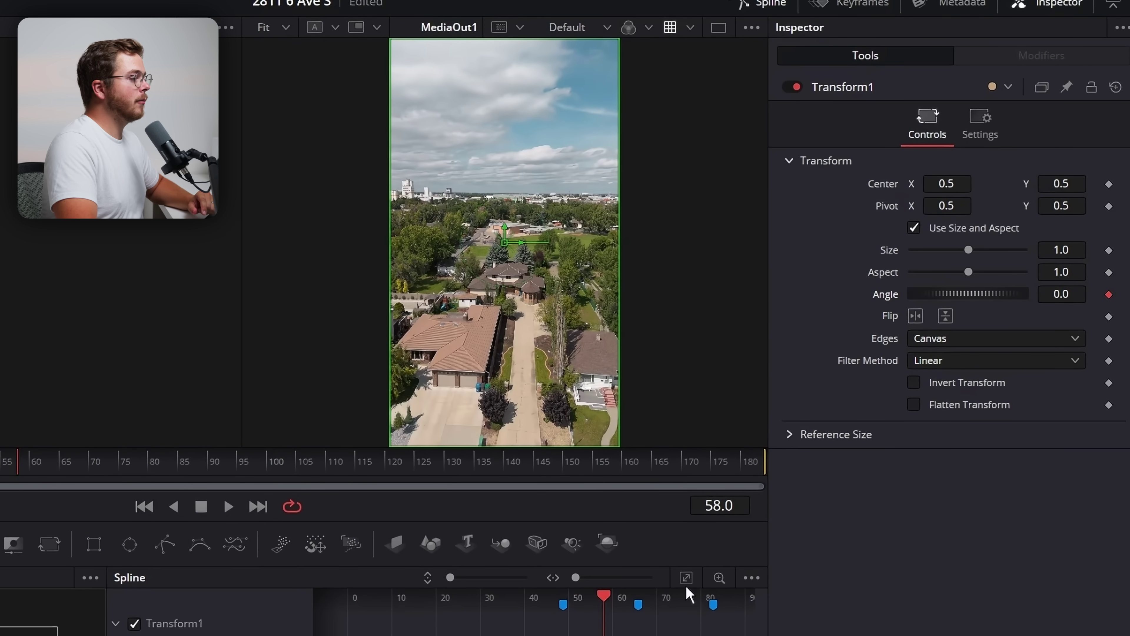
Keyframe Transform1's Angle rising to 3.0 at frame 58, 6.5 near 75, and 9.9 at 91.
left_click_drag(599, 597, 507, 604)
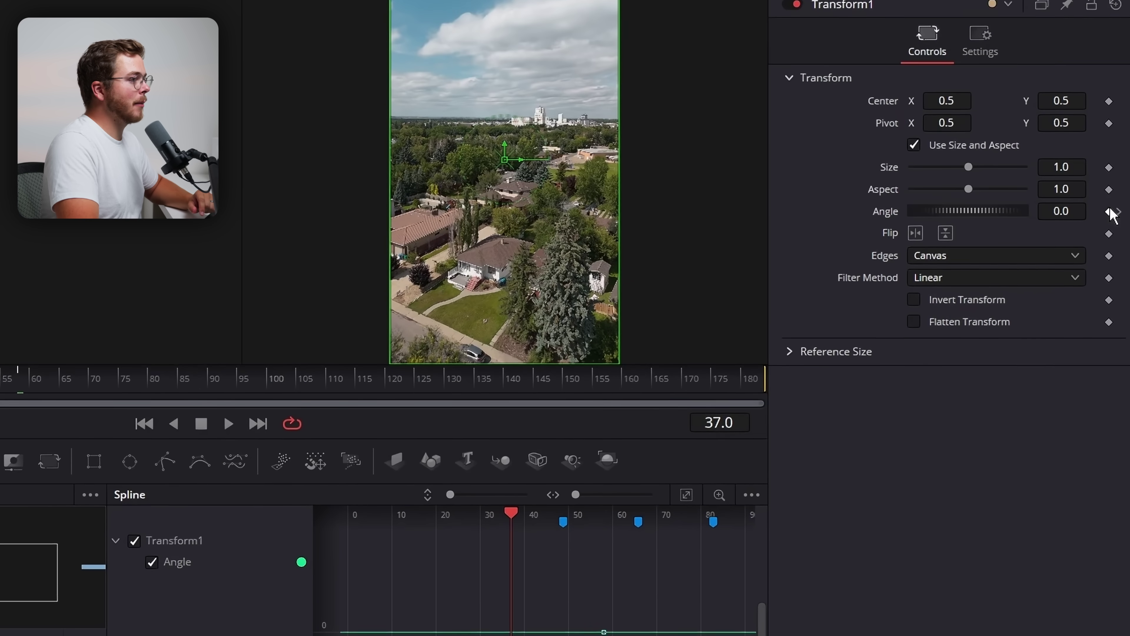
left_click(1119, 230)
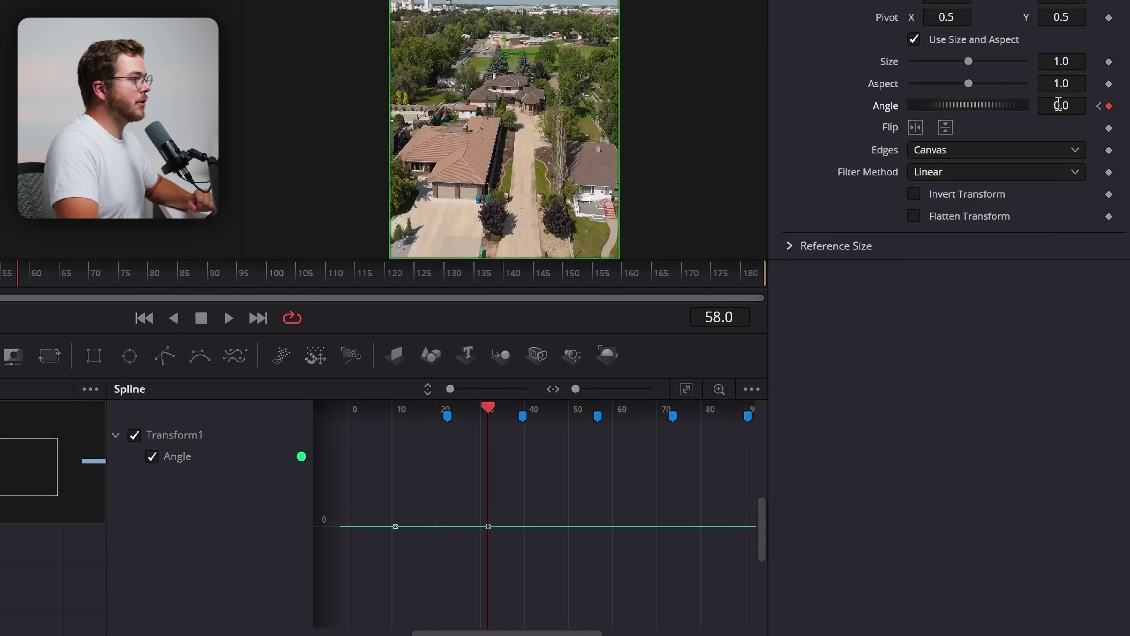
left_click_drag(1060, 49, 1083, 50)
left_click_drag(1083, 139, 1086, 139)
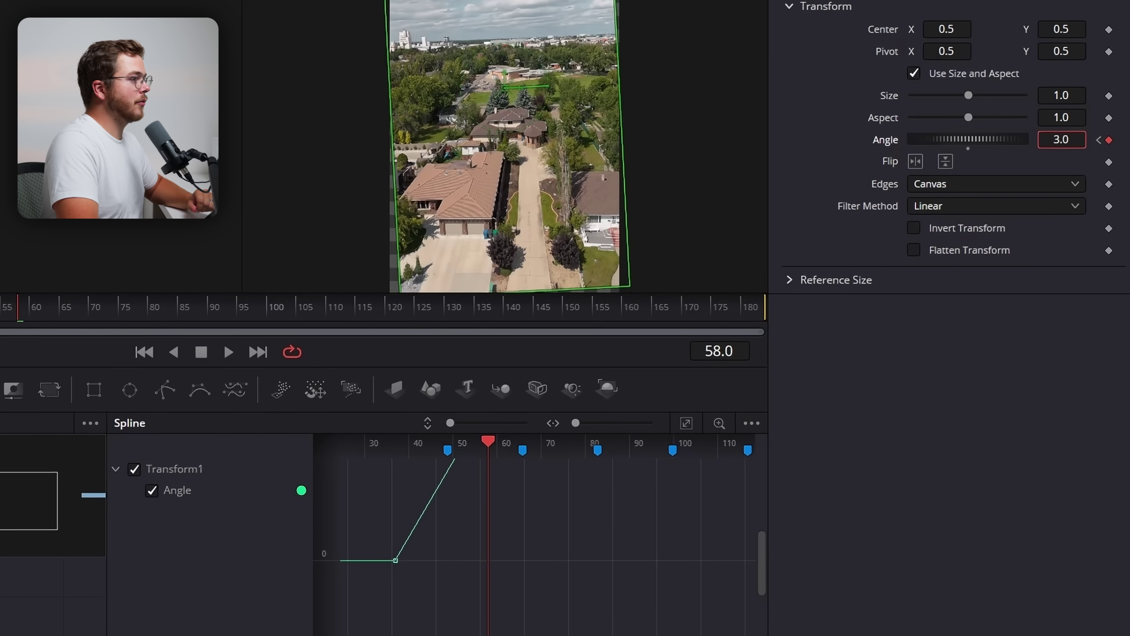
left_click_drag(493, 446, 564, 462)
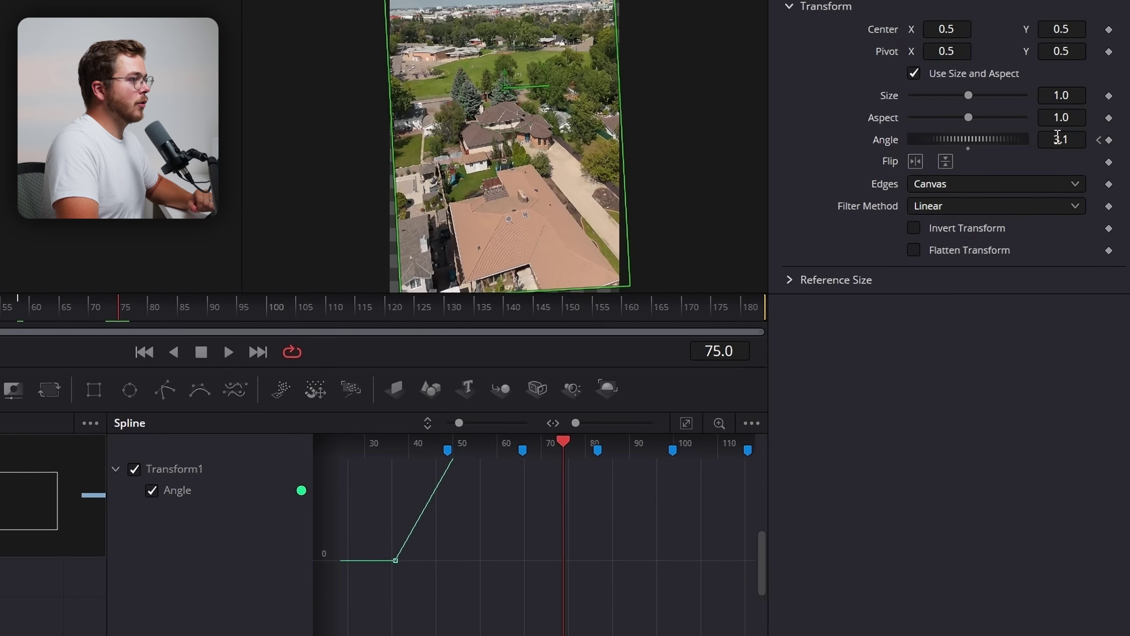
left_click_drag(1059, 139, 1093, 140)
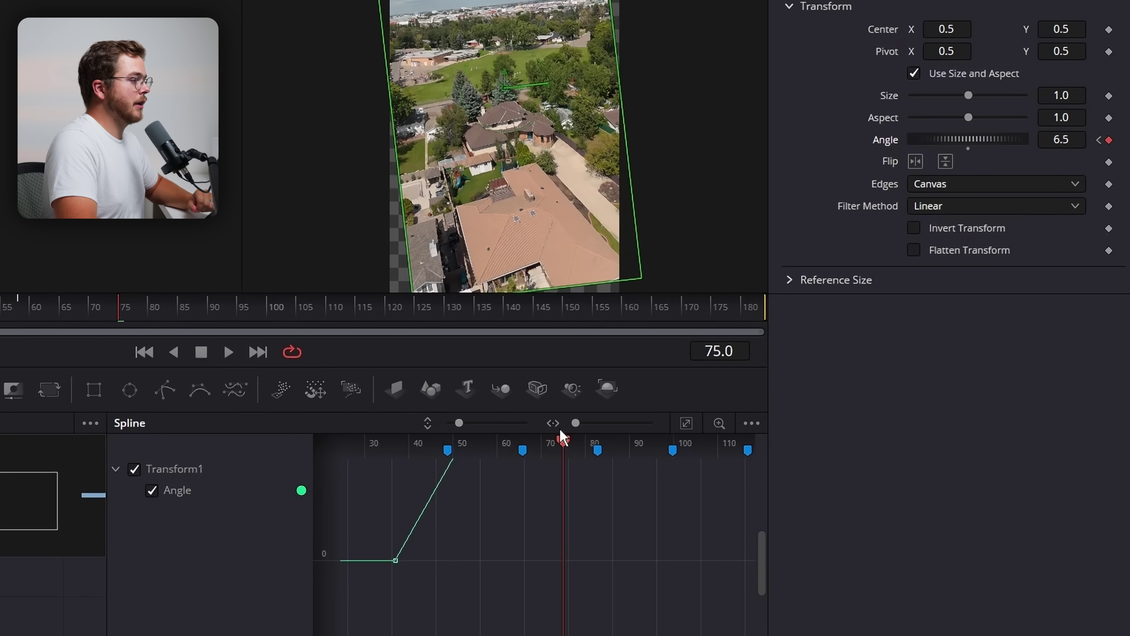
left_click_drag(584, 439, 589, 439)
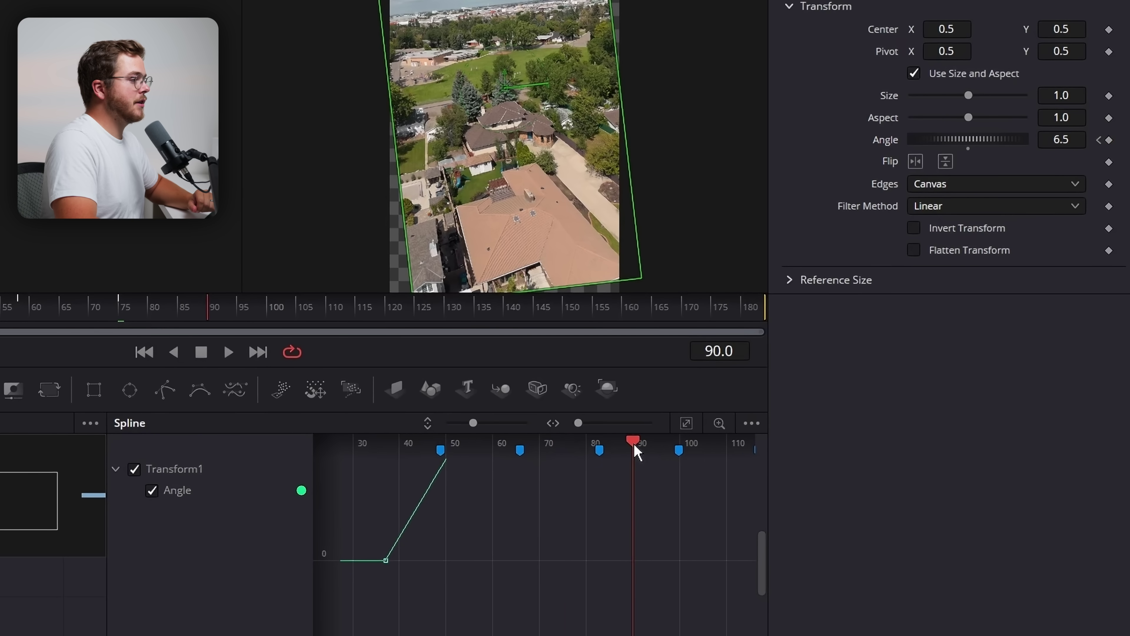
left_click_drag(1073, 147, 1110, 147)
Keyframe the Angle down to 5.9 at frame 110, 2.5 at 126, -1.4 at 144, about -2.6 at 160.
left_click_drag(642, 501, 635, 499)
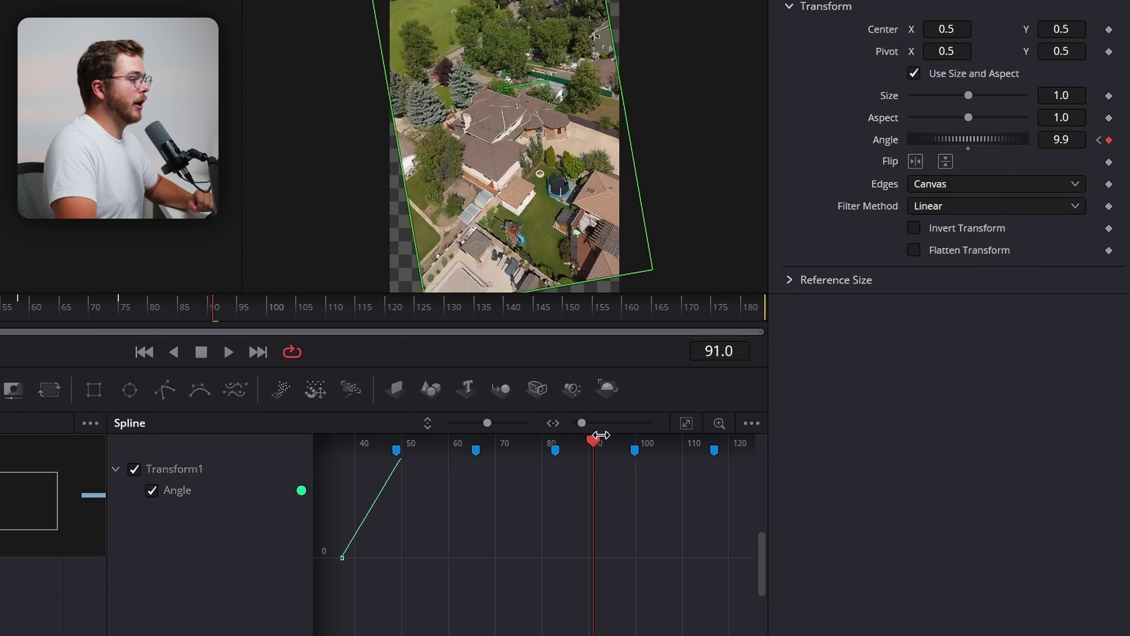
left_click_drag(596, 451, 685, 473)
left_click_drag(1077, 143, 1041, 143)
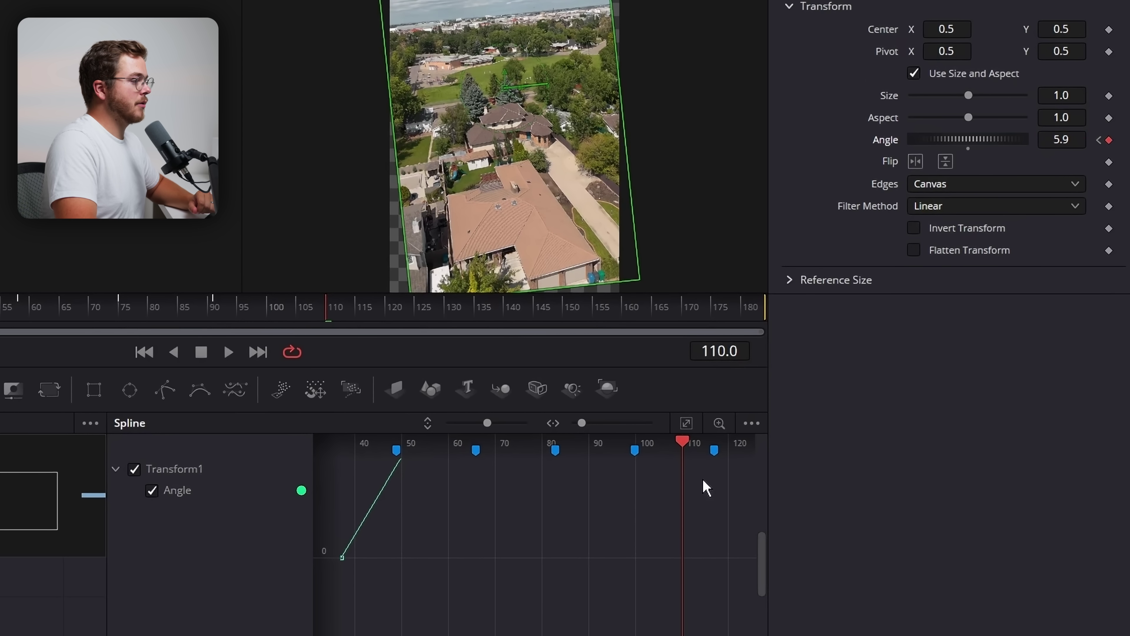
left_click_drag(681, 503, 496, 507)
left_click_drag(530, 445, 574, 445)
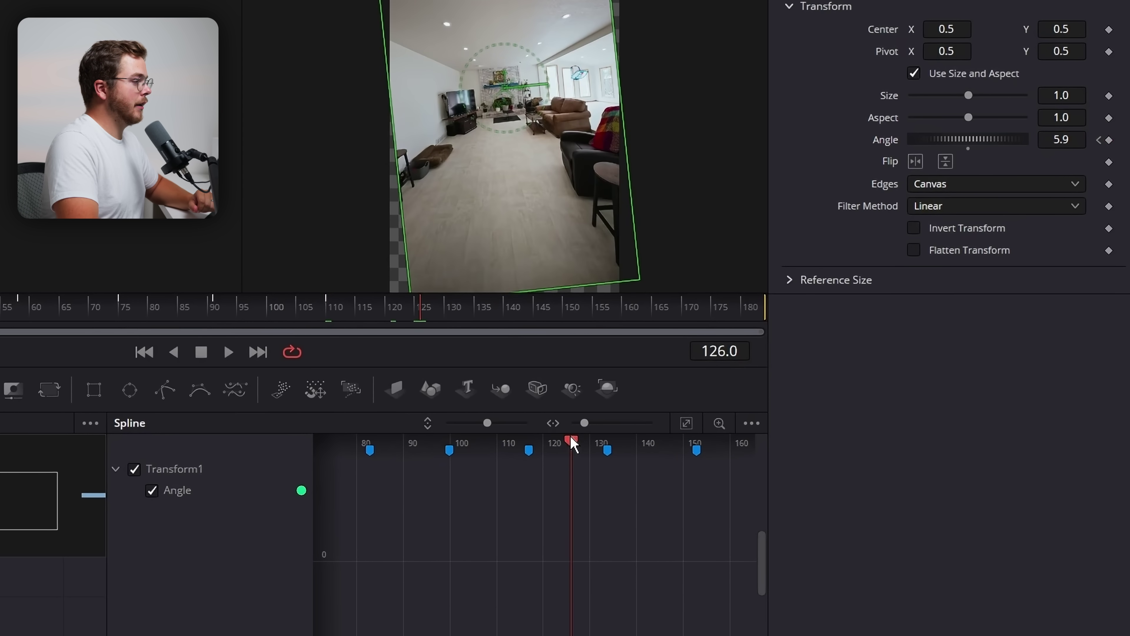
left_click_drag(1073, 139, 996, 140)
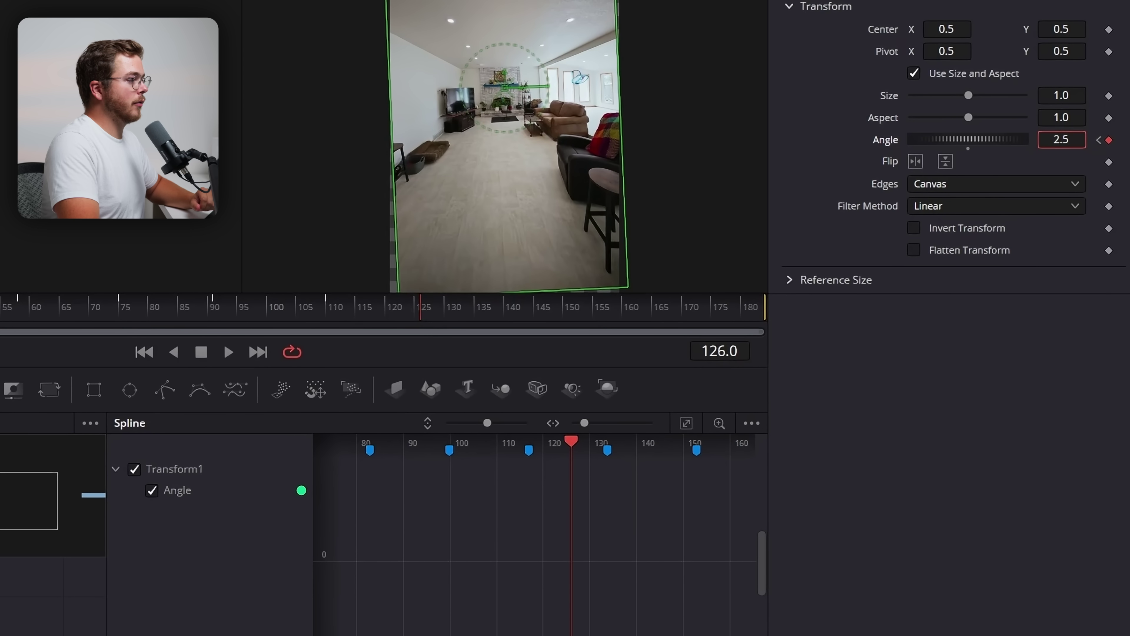
left_click_drag(570, 439, 655, 452)
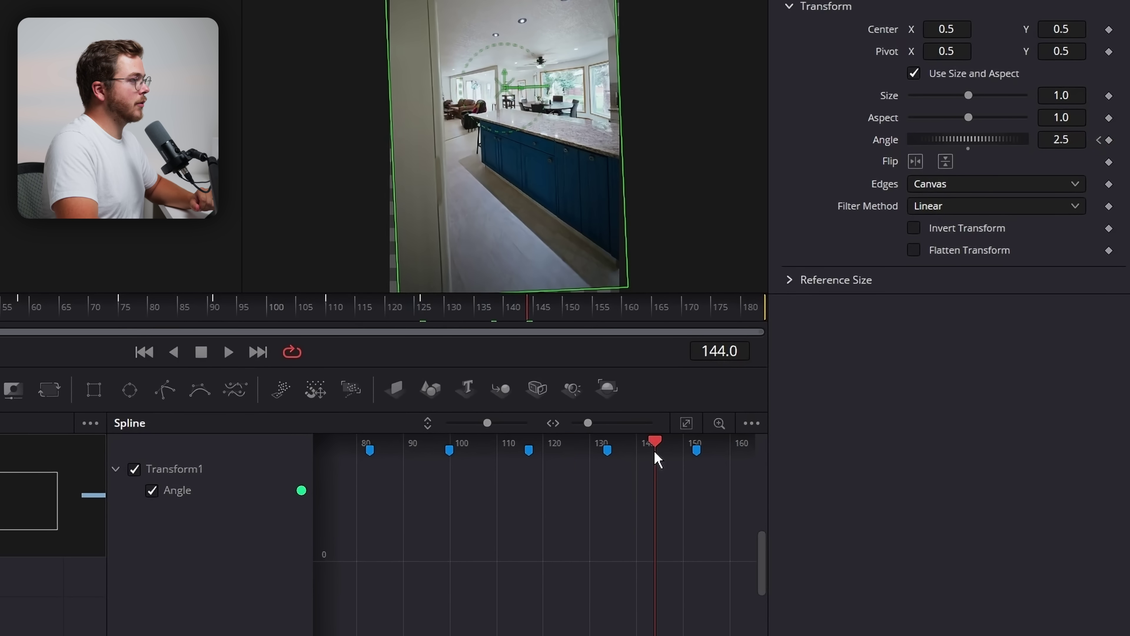
left_click_drag(1072, 139, 986, 139)
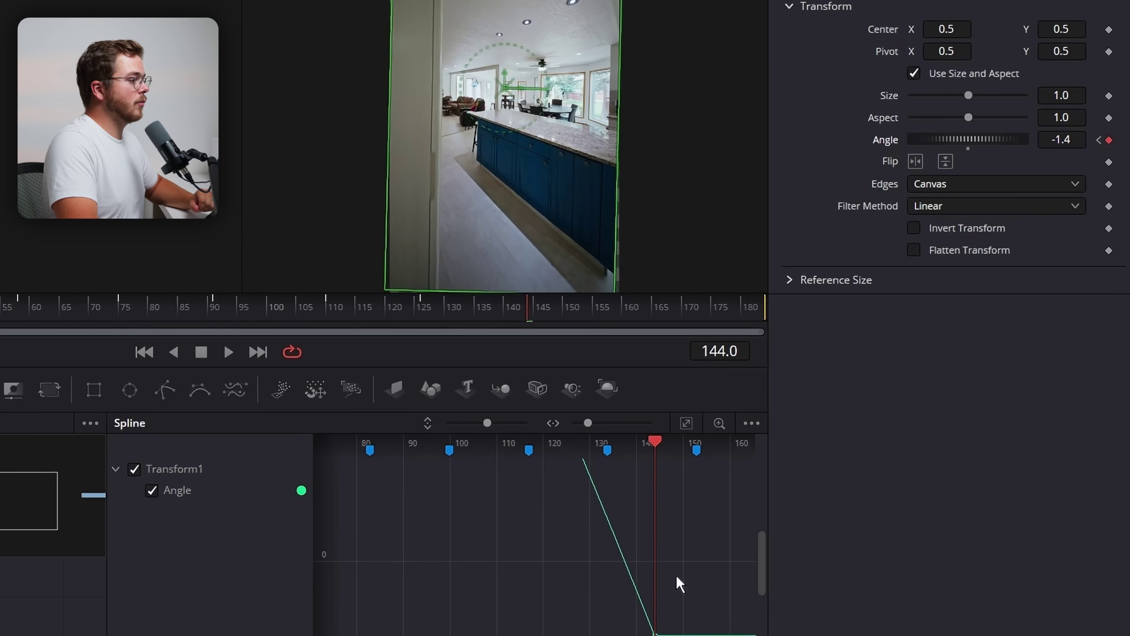
left_click_drag(643, 560, 503, 565)
left_click_drag(519, 443, 591, 455)
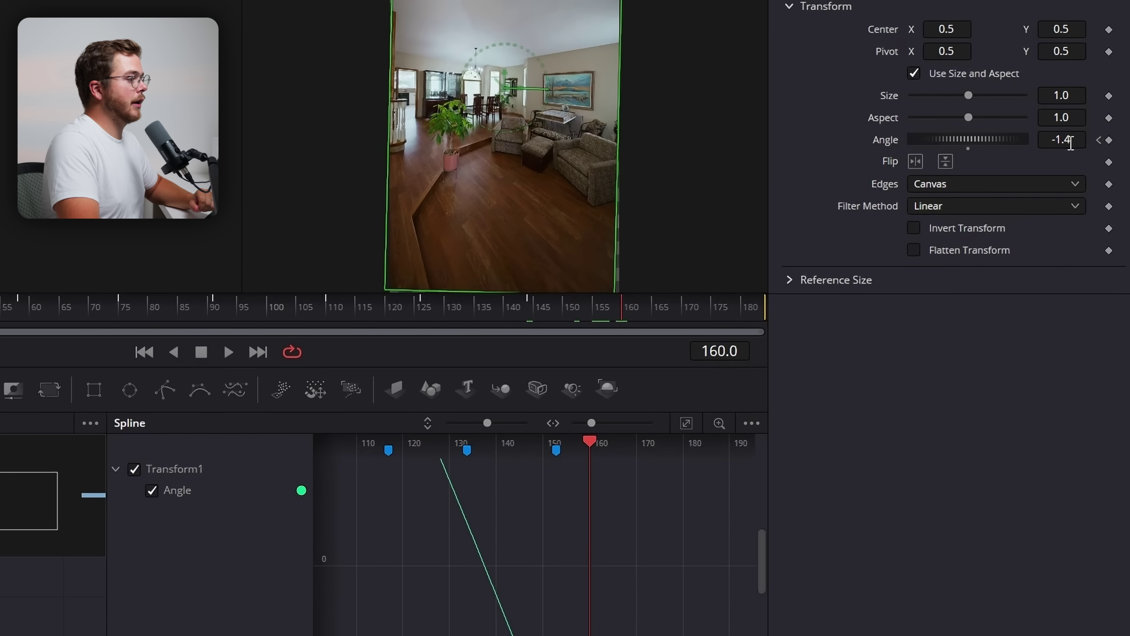
left_click_drag(1071, 142, 1046, 142)
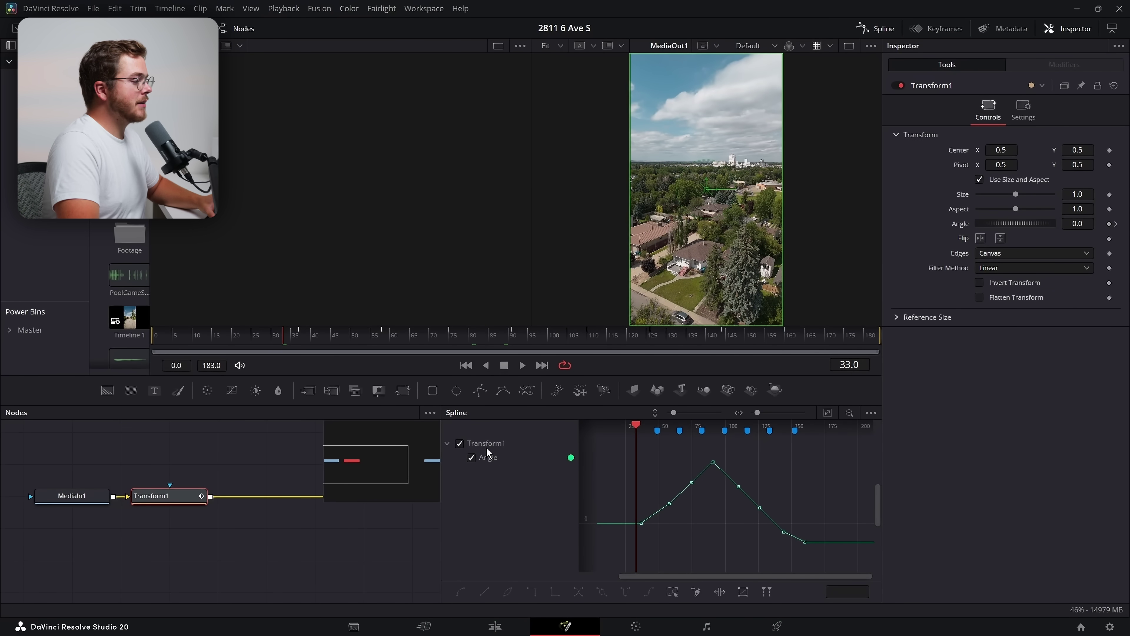
Select all Angle keyframes, try flat then linear tangents, and frame the whole curve.
left_click_drag(843, 438, 651, 530)
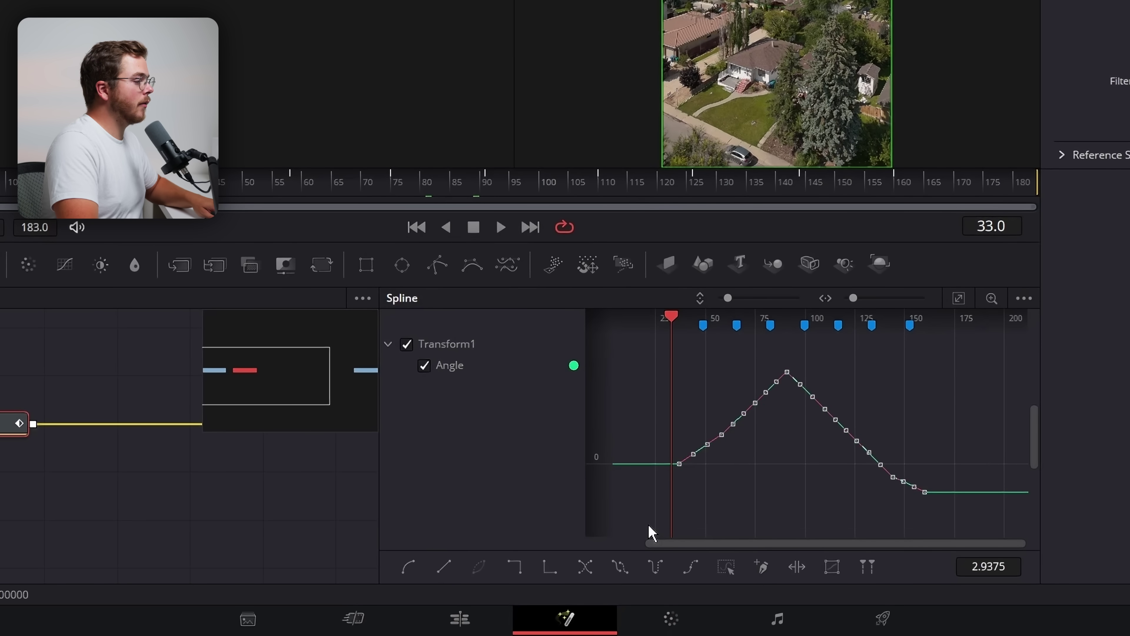
key("f")
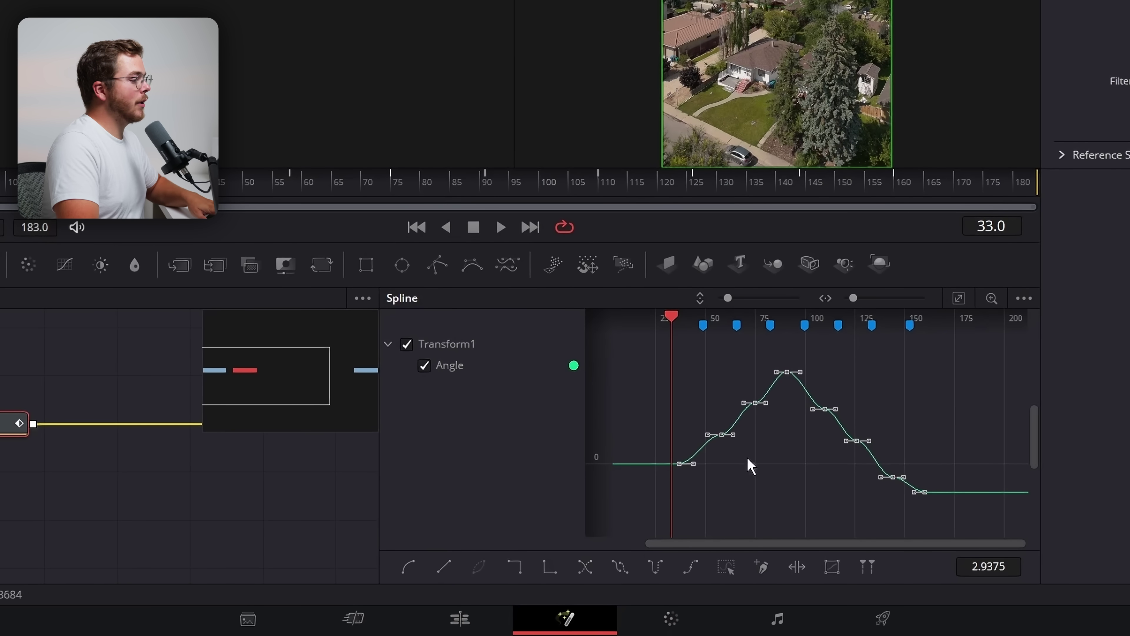
scroll(750, 461, "up", 3)
key("l")
scroll(747, 467, "down", 3)
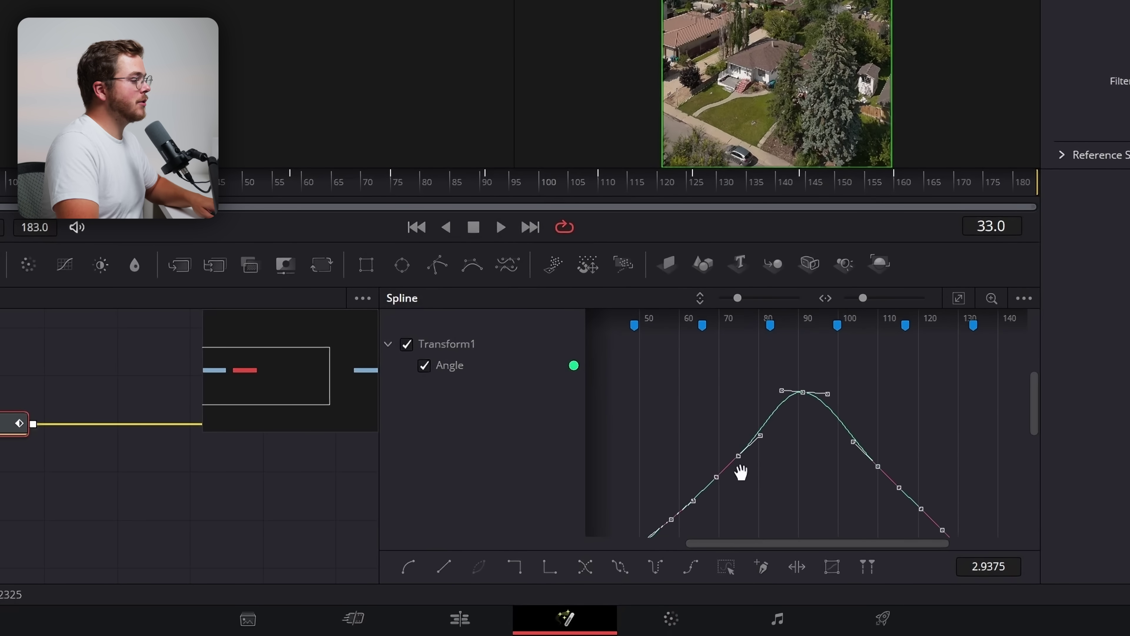
scroll(752, 463, "up", 4)
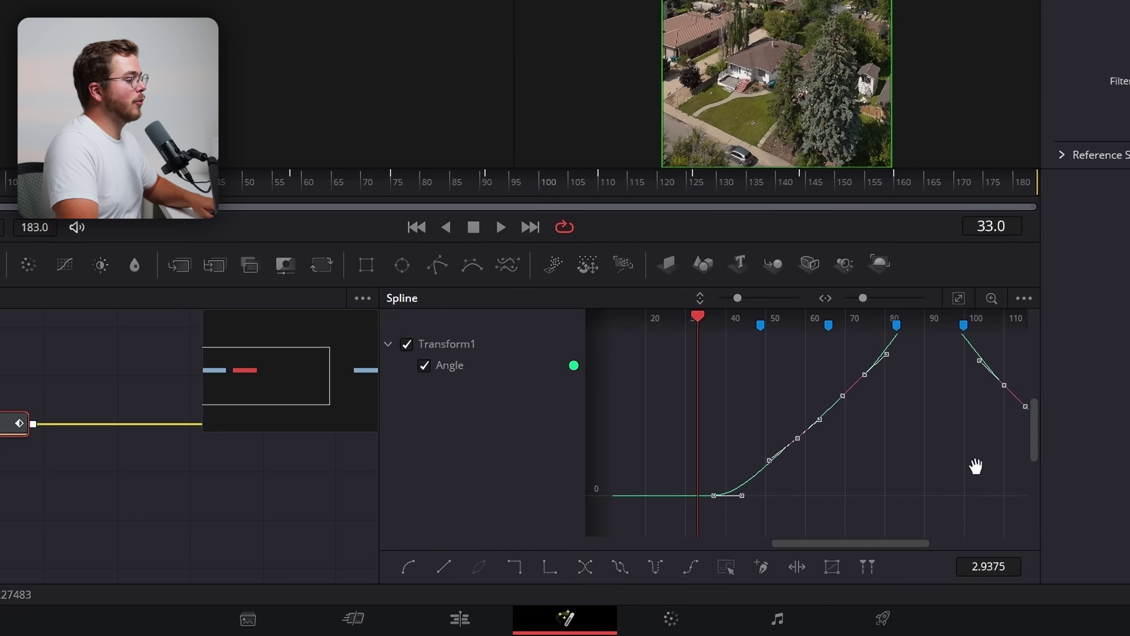
left_click_drag(974, 465, 904, 500)
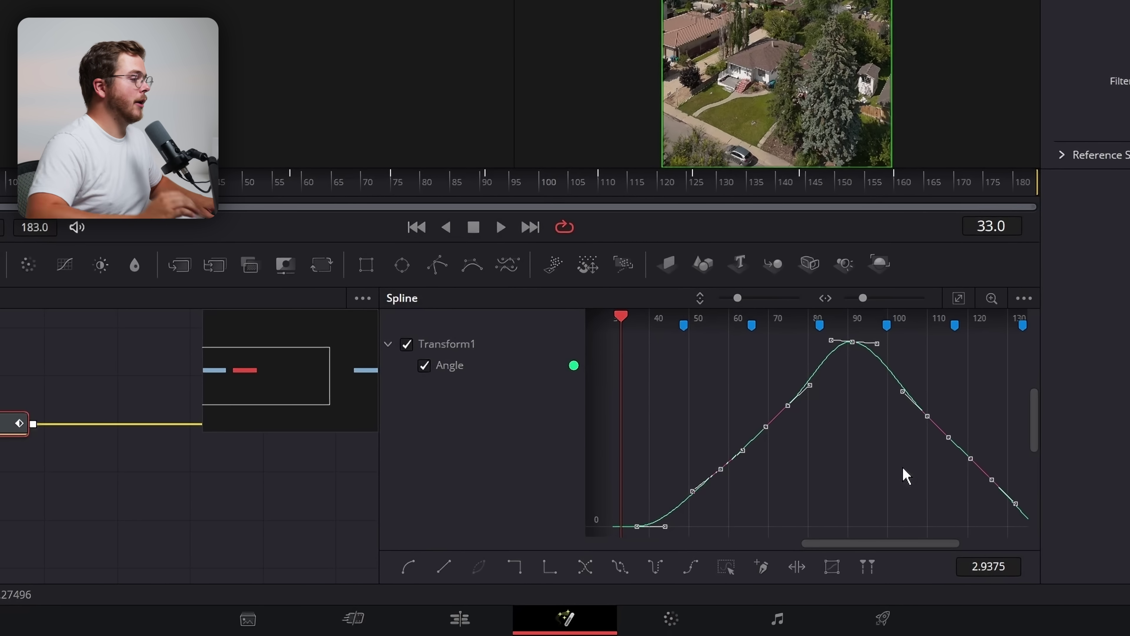
Give the Angle keyframes flat tangents with Ease In about 81.6 and Ease Out 81.3.
key("f")
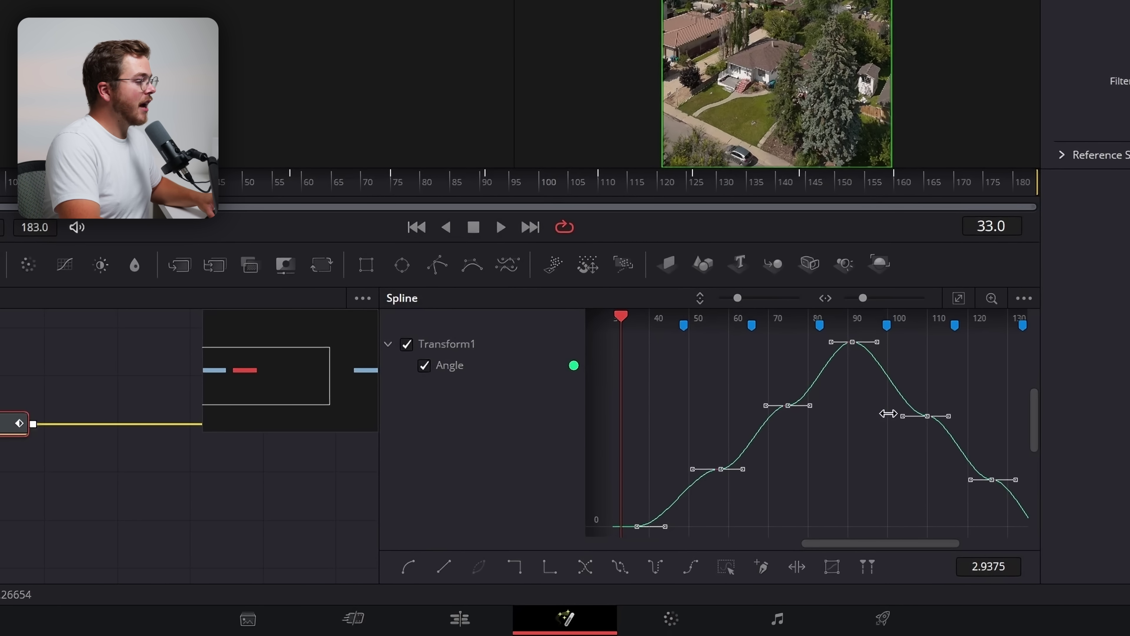
key("t")
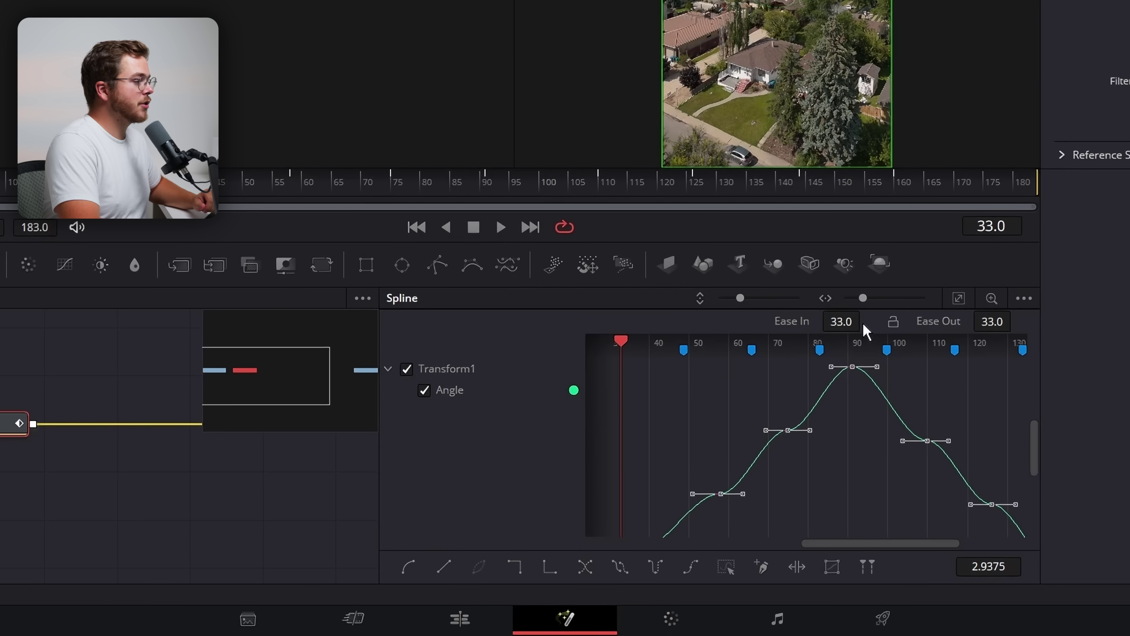
left_click_drag(865, 332, 866, 319)
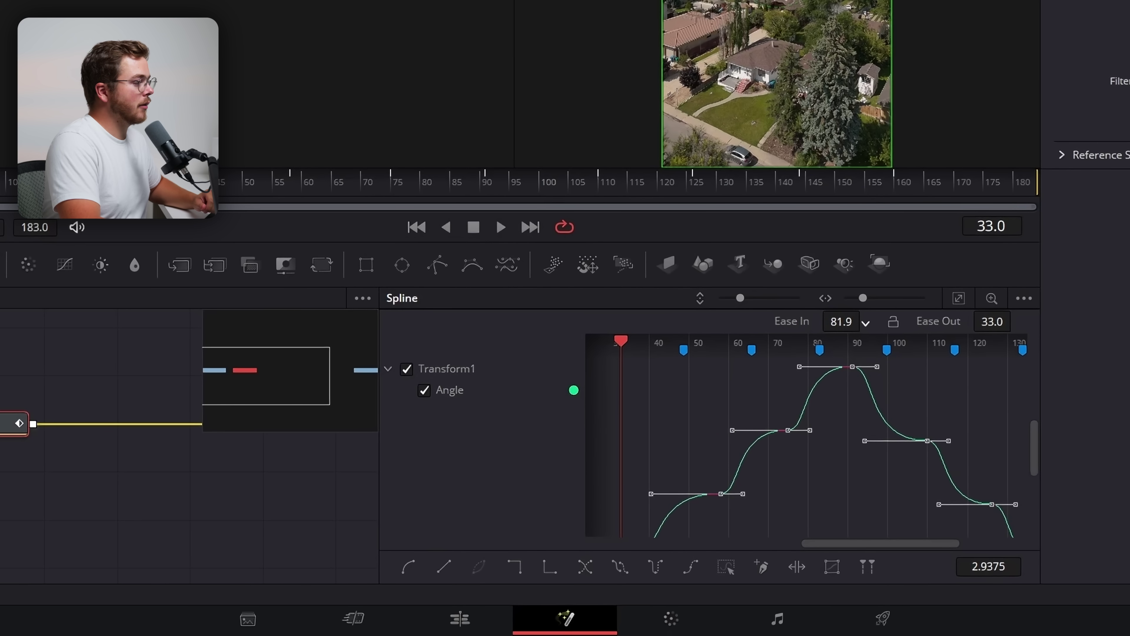
left_click_drag(1017, 318, 1017, 305)
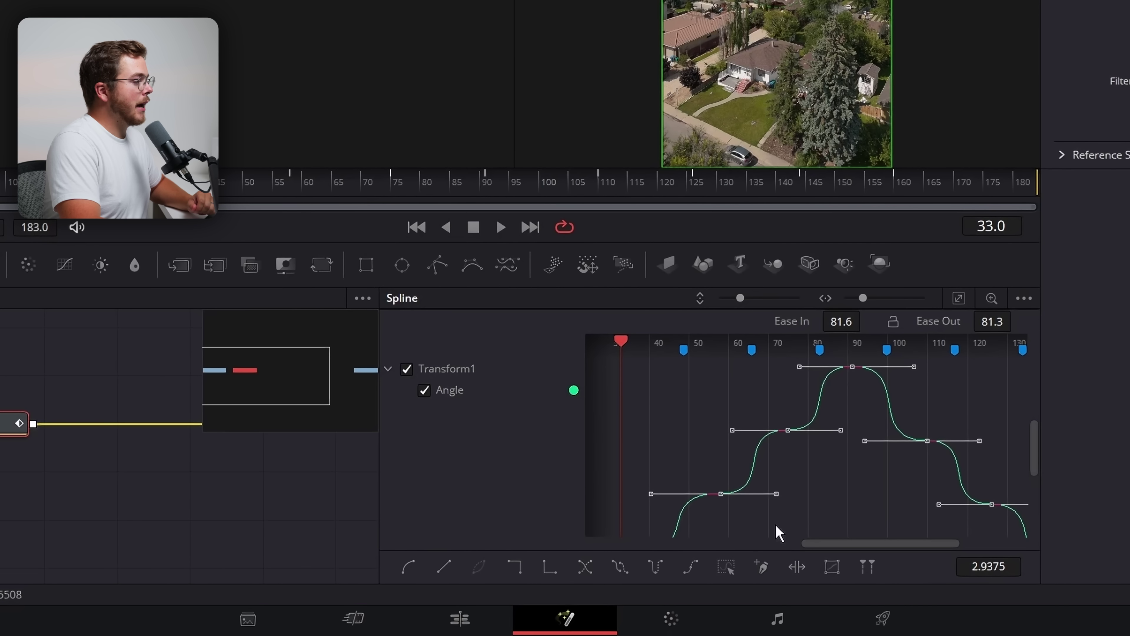
left_click_drag(777, 530, 843, 533)
left_click_drag(749, 409, 806, 412)
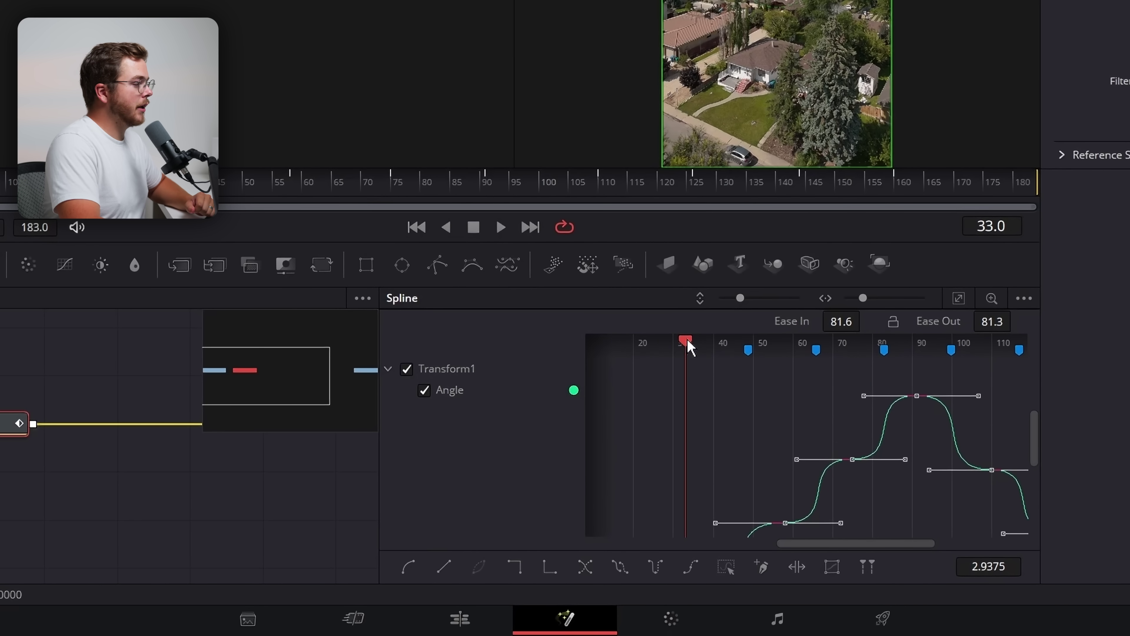
left_click_drag(689, 346, 830, 392)
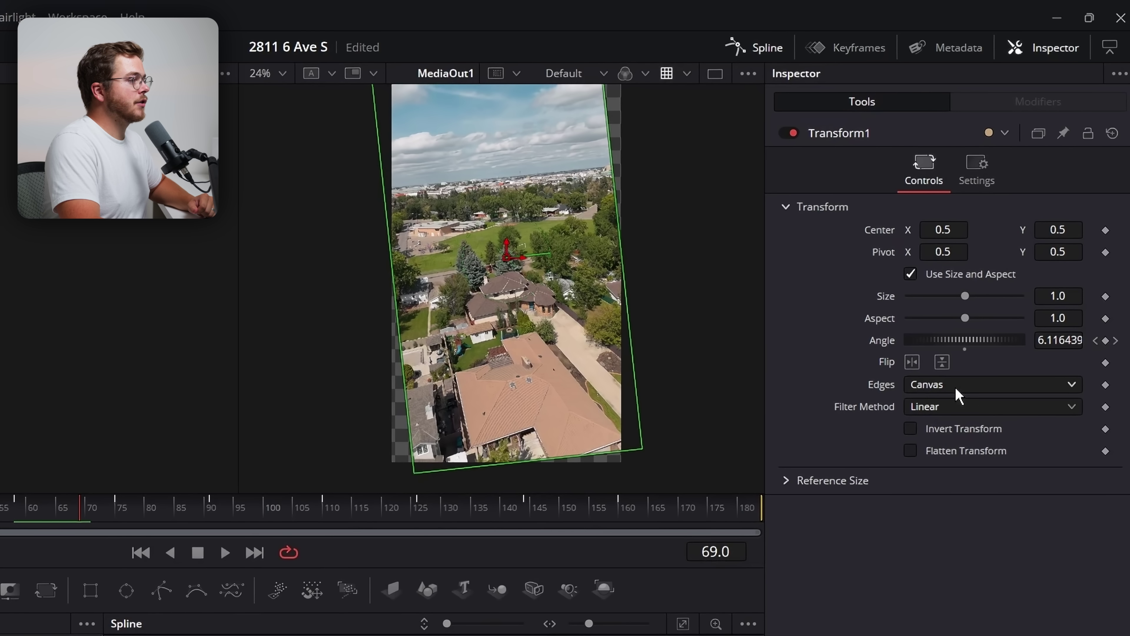
Set the Transform's Edges to Mirror and check the borders around frame 70.
left_click(940, 396)
left_click(929, 465)
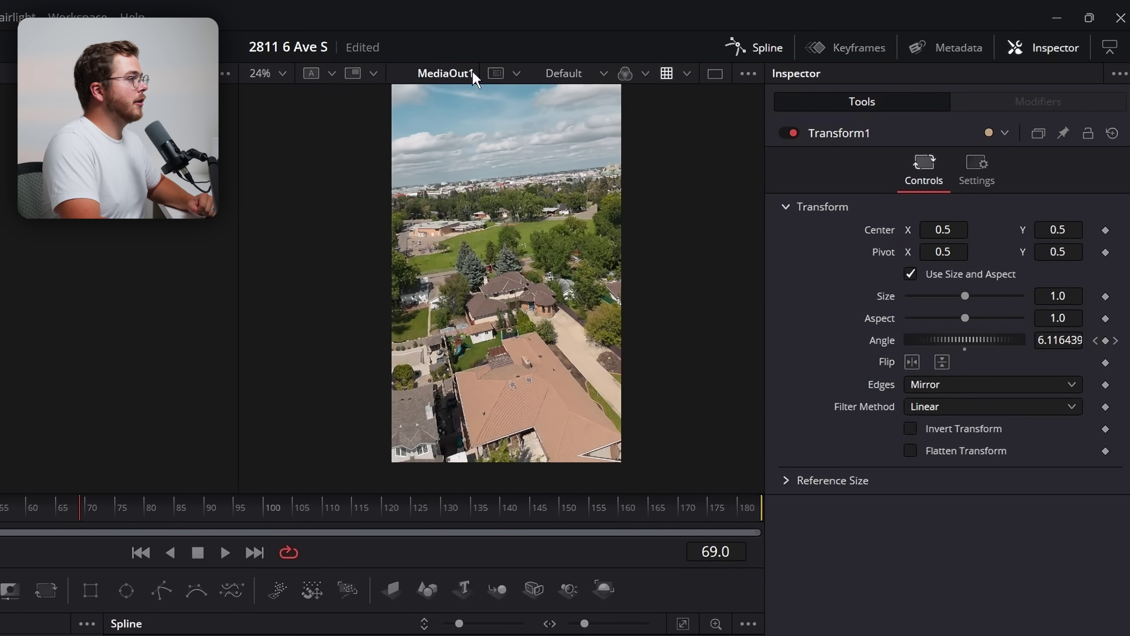
mouse_move(96, 519)
left_mouse_down()
mouse_move(10, 517)
mouse_move(120, 534)
mouse_move(86, 536)
left_mouse_up()
scroll(409, 483, "up", 5)
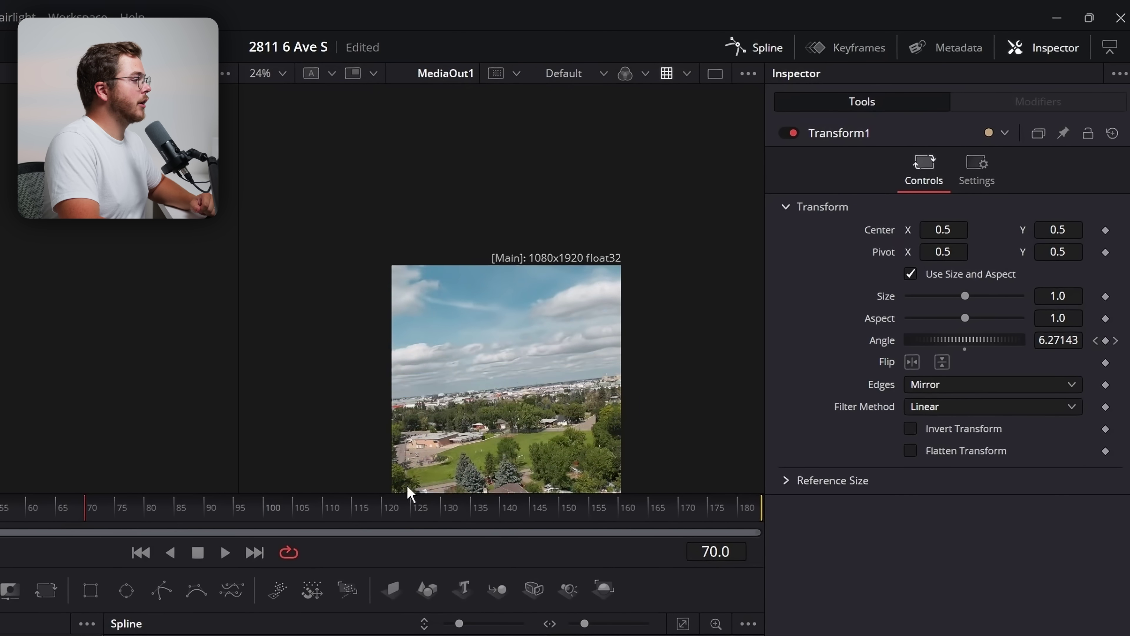
scroll(427, 454, "down", 5)
scroll(421, 470, "up", 6)
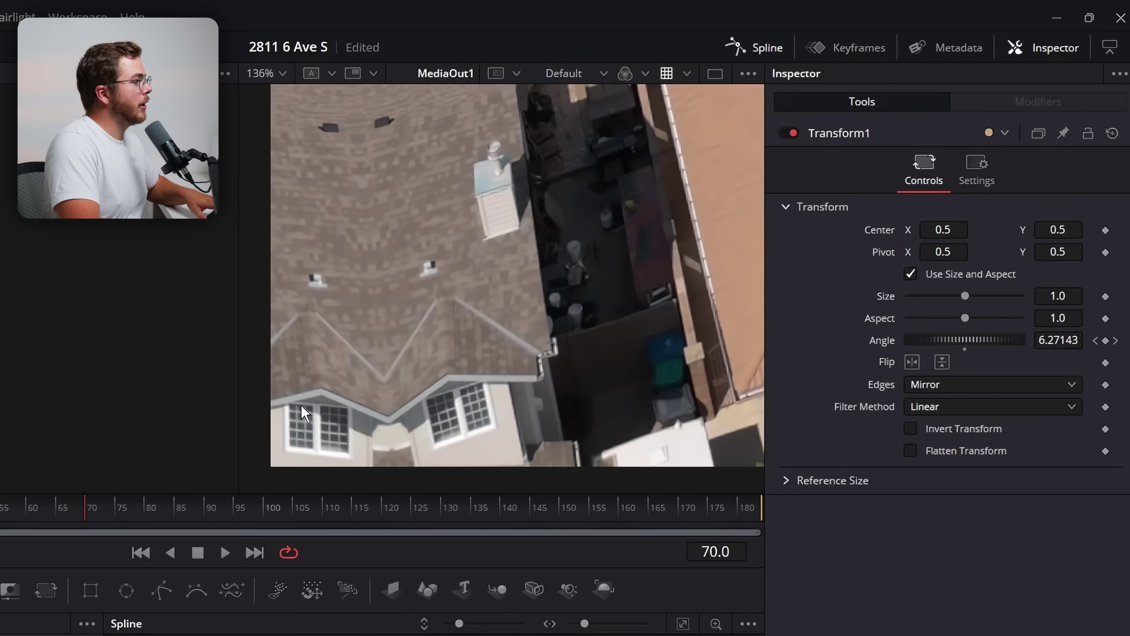
Raise the Transform Size to 1.118 and check the lower-left corner and frame 51.
left_click_drag(1054, 299, 1071, 299)
left_click_drag(1072, 299, 1074, 299)
scroll(381, 382, "down", 6)
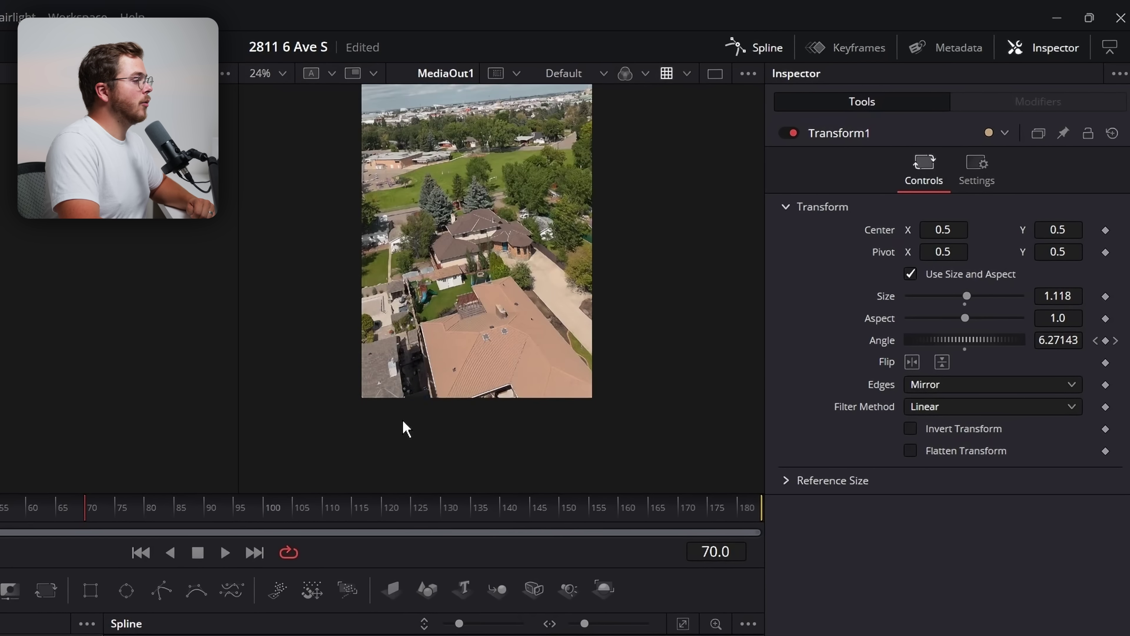
scroll(373, 396, "up", 7)
scroll(383, 392, "down", 8)
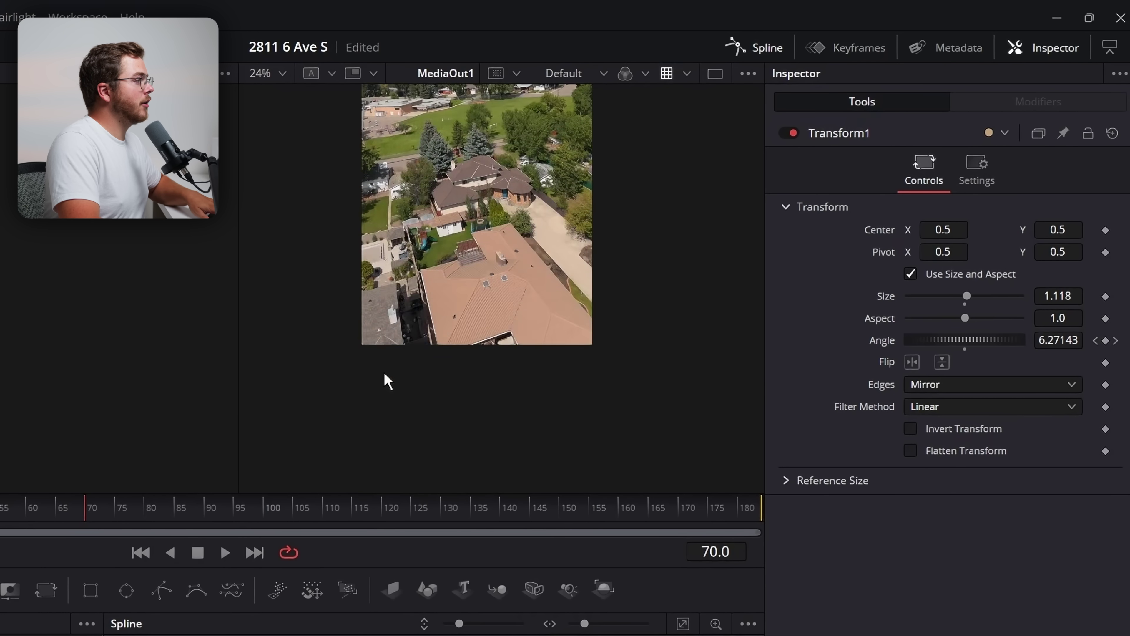
scroll(373, 342, "up", 5)
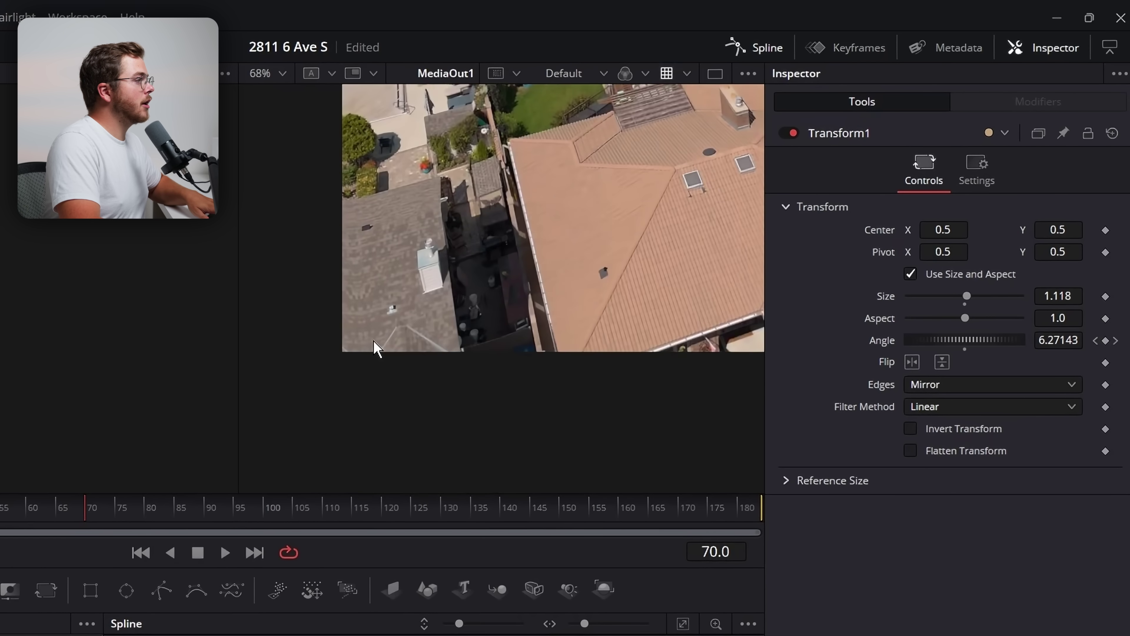
left_click_drag(606, 167, 417, 454)
scroll(543, 317, "down", 5)
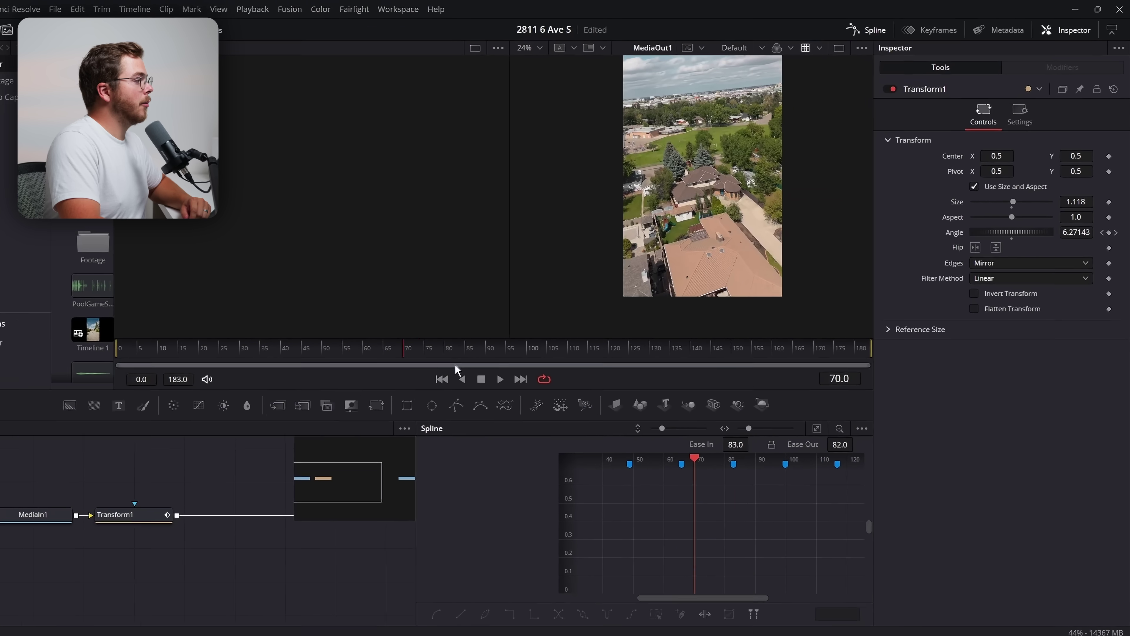
left_click_drag(382, 342, 357, 343)
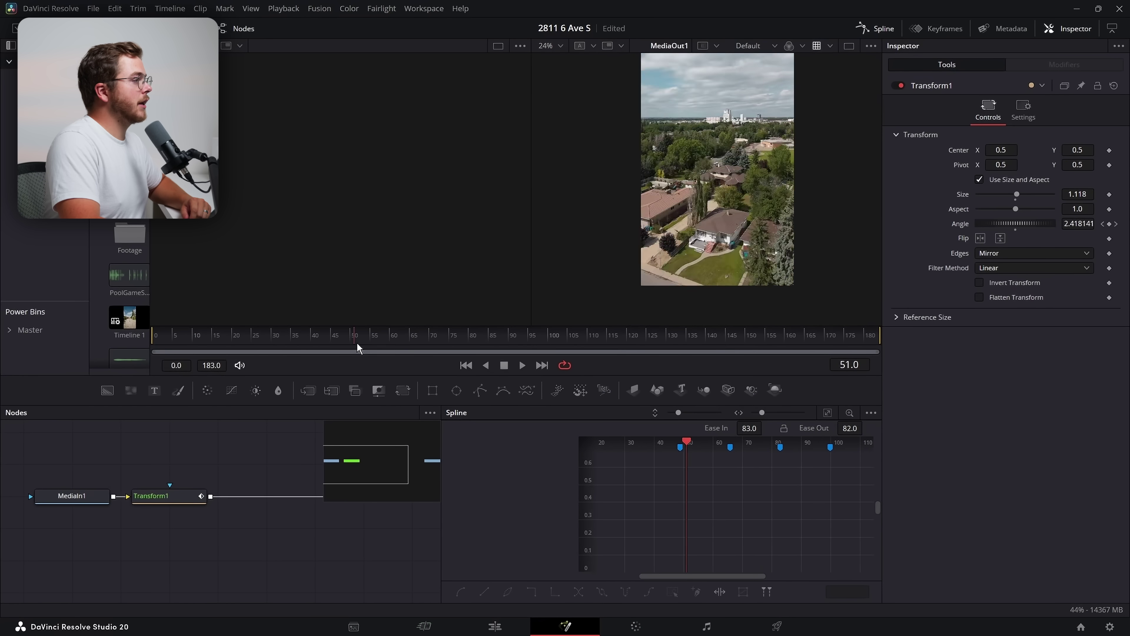